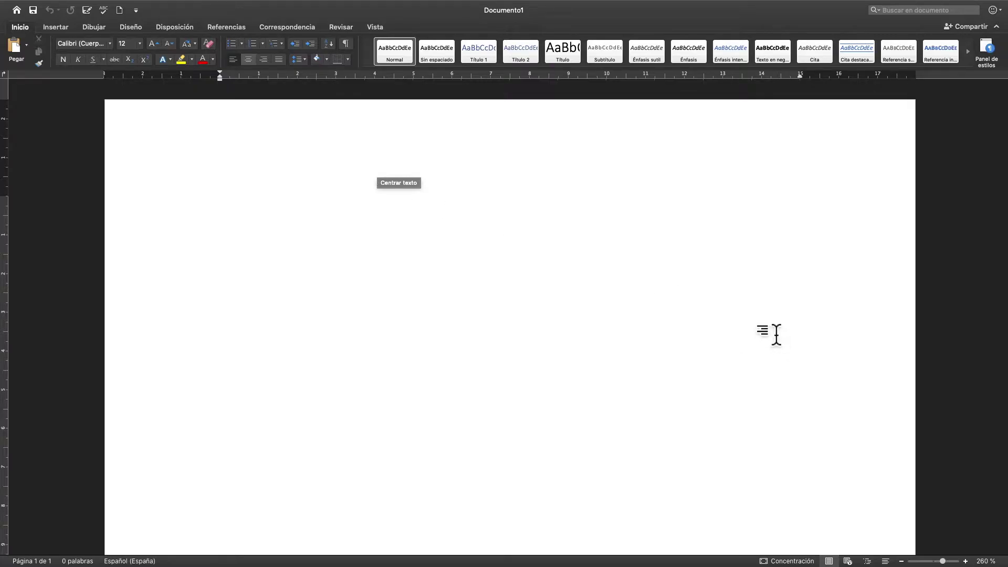
Zoom the blank page out to 200%.
mouse_move(899, 560)
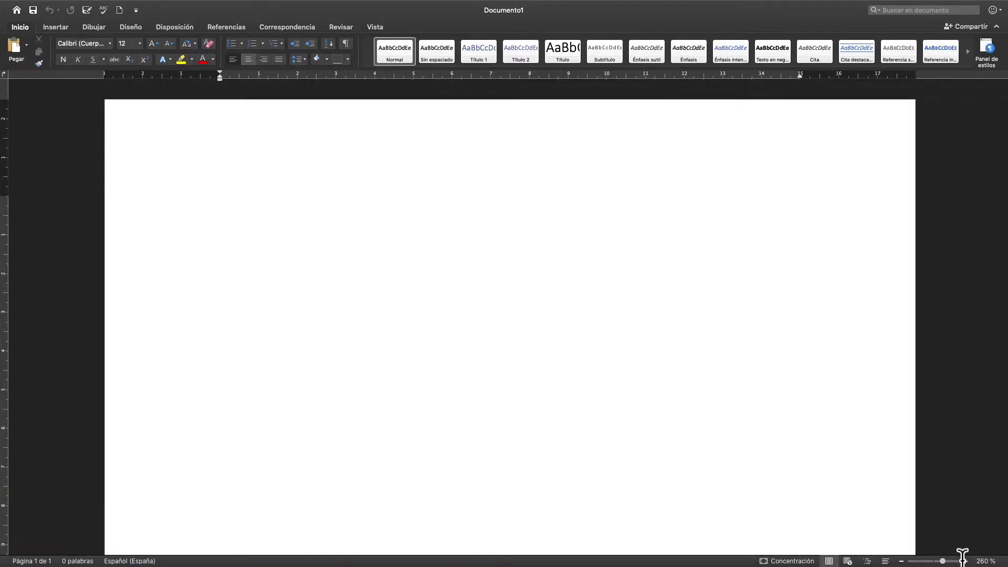
click(902, 561)
click(965, 562)
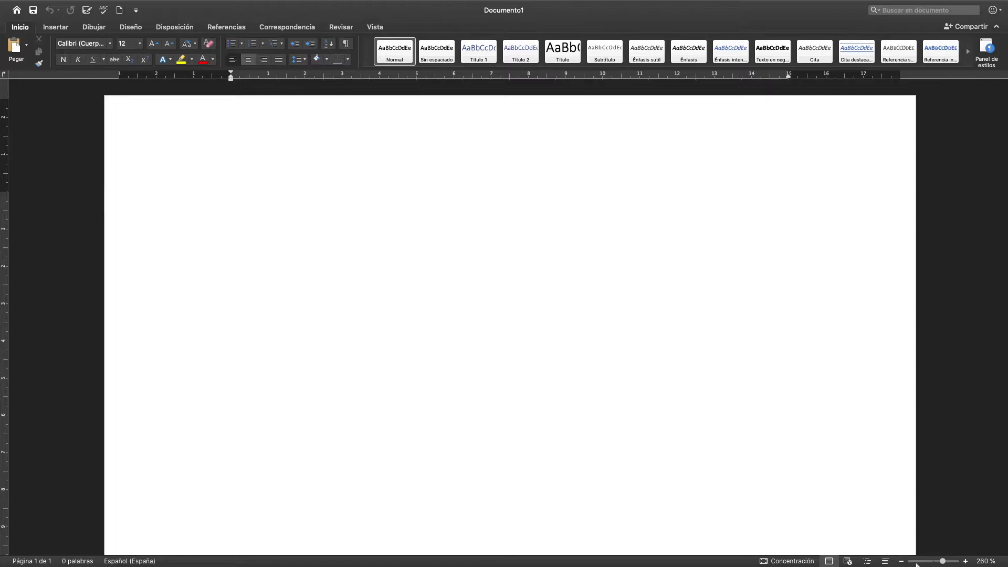
click(902, 561)
click(902, 561)
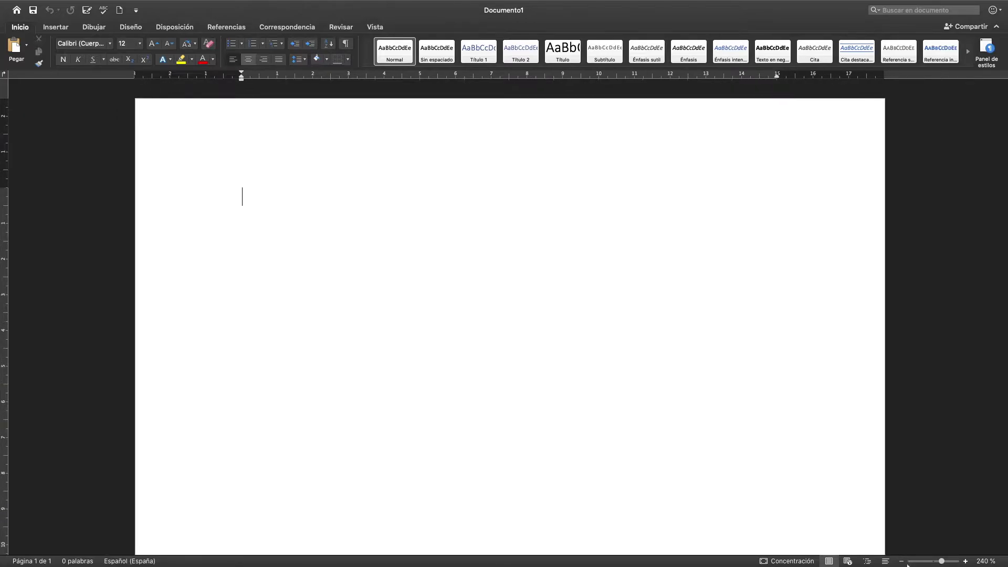
click(902, 561)
click(902, 562)
click(902, 561)
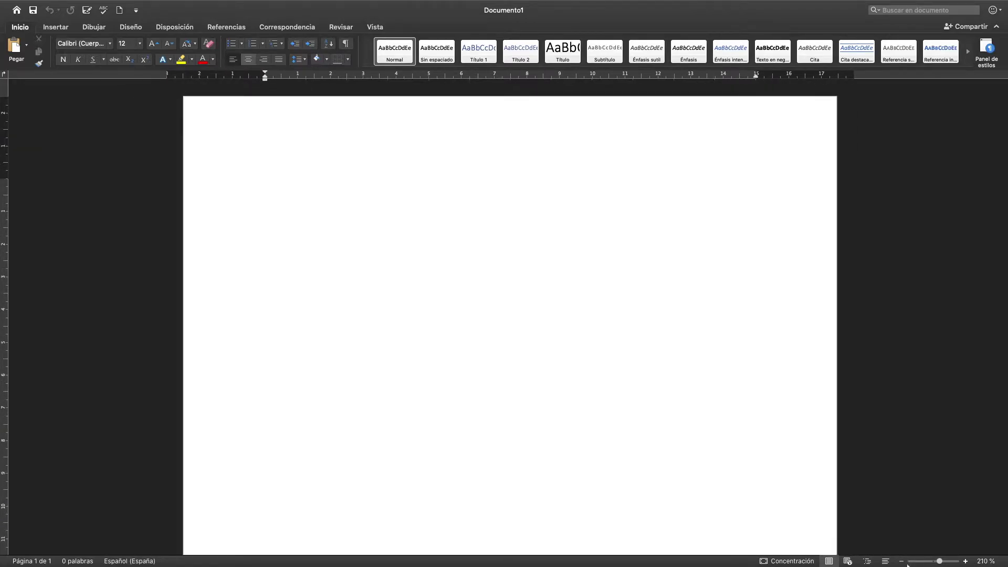
click(901, 561)
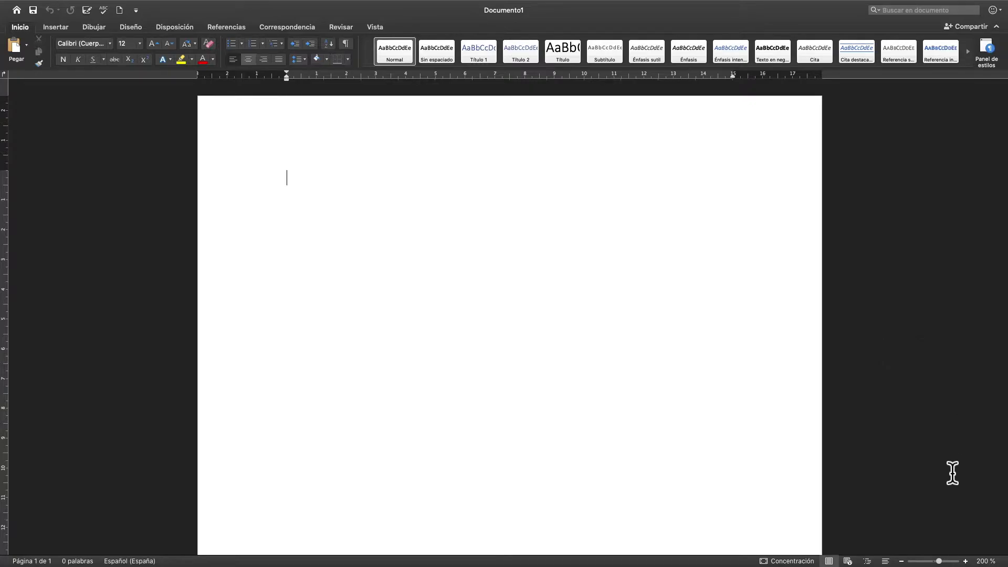
Zoom the page in to 230% and back out to 190% in single increments.
click(966, 561)
click(966, 562)
click(966, 562)
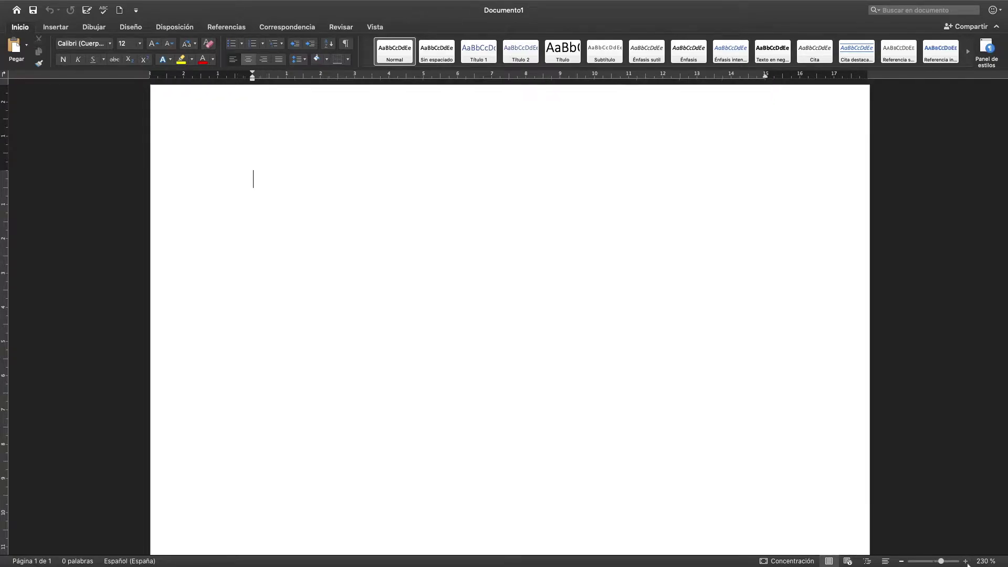
click(902, 562)
click(902, 561)
click(902, 562)
click(903, 562)
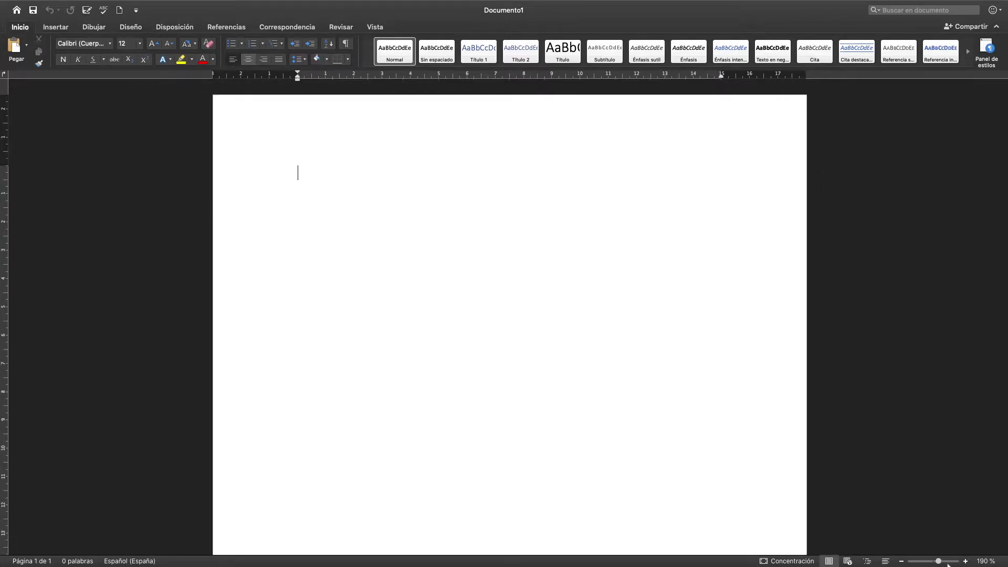
click(965, 562)
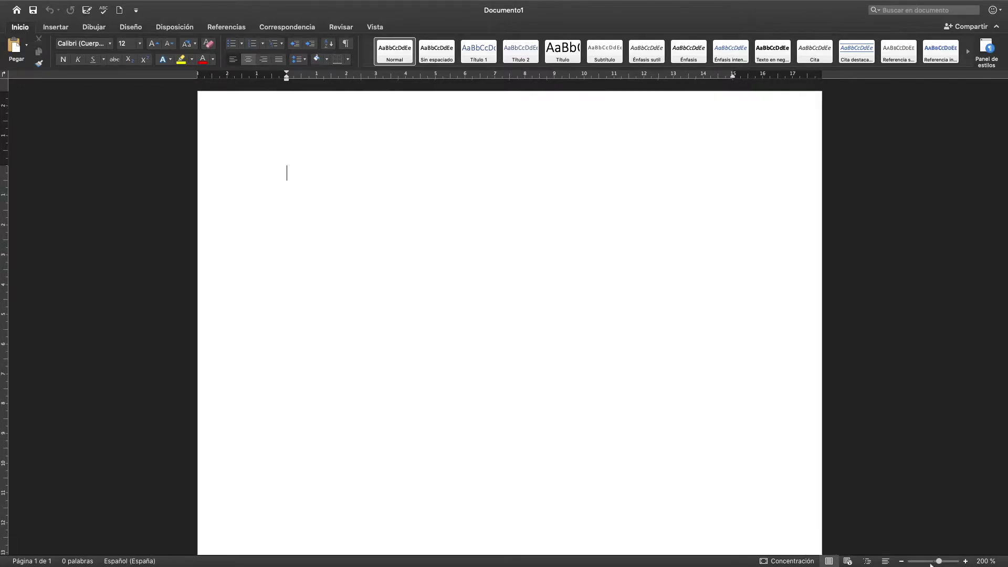
click(902, 562)
click(966, 562)
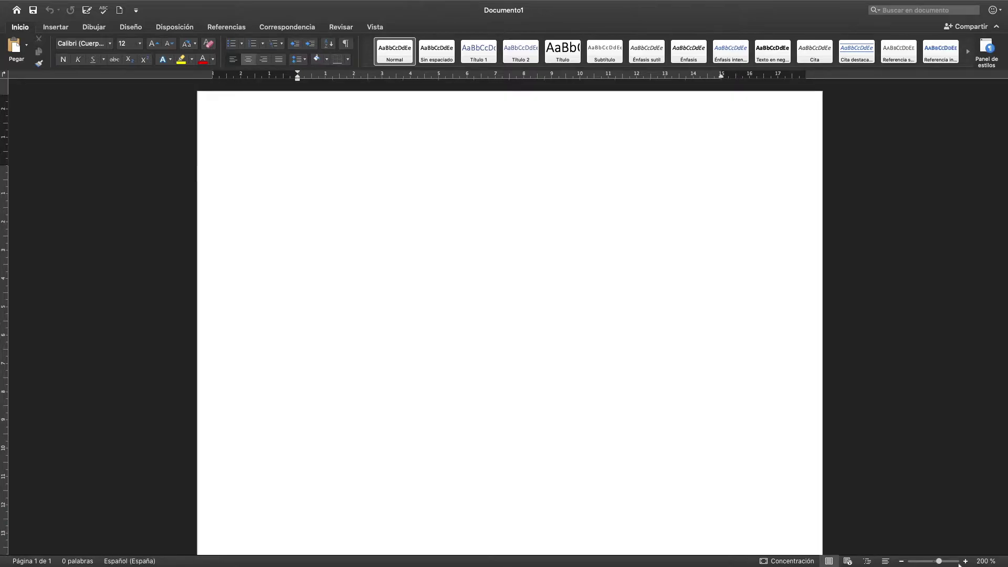
click(902, 562)
Vary the page zoom freely, shrinking it to about 90% and enlarging it to about 209%.
drag(934, 562, 926, 562)
scroll(509, 319, up, 5)
scroll(510, 319, down, 10)
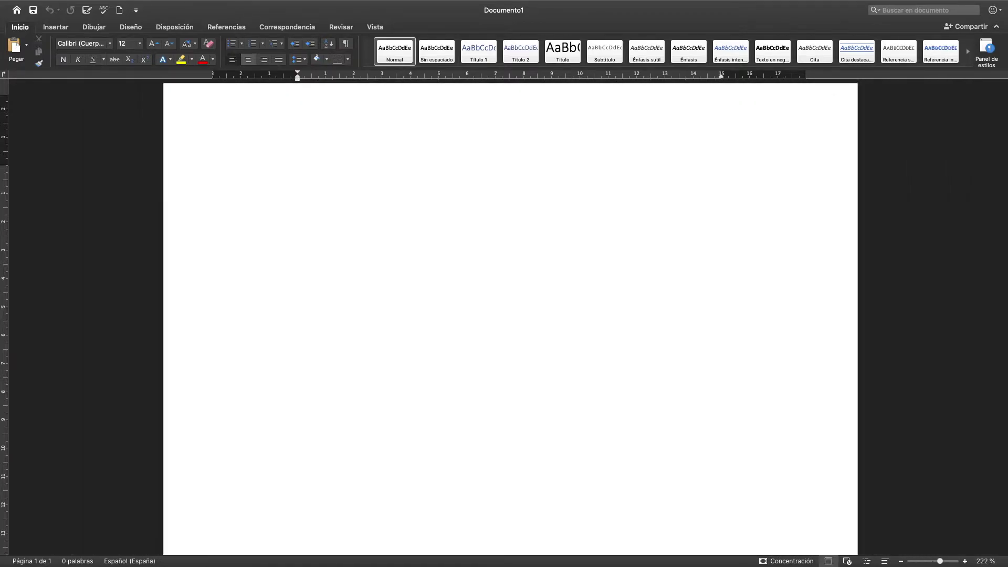
scroll(510, 320, up, 10)
scroll(510, 320, down, 10)
scroll(510, 319, down, 3)
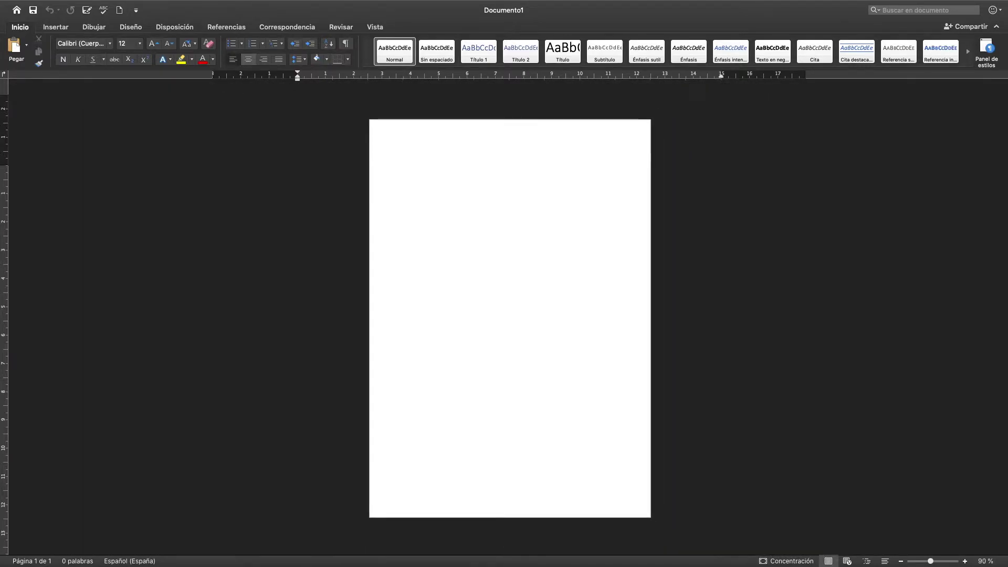
scroll(510, 319, up, 10)
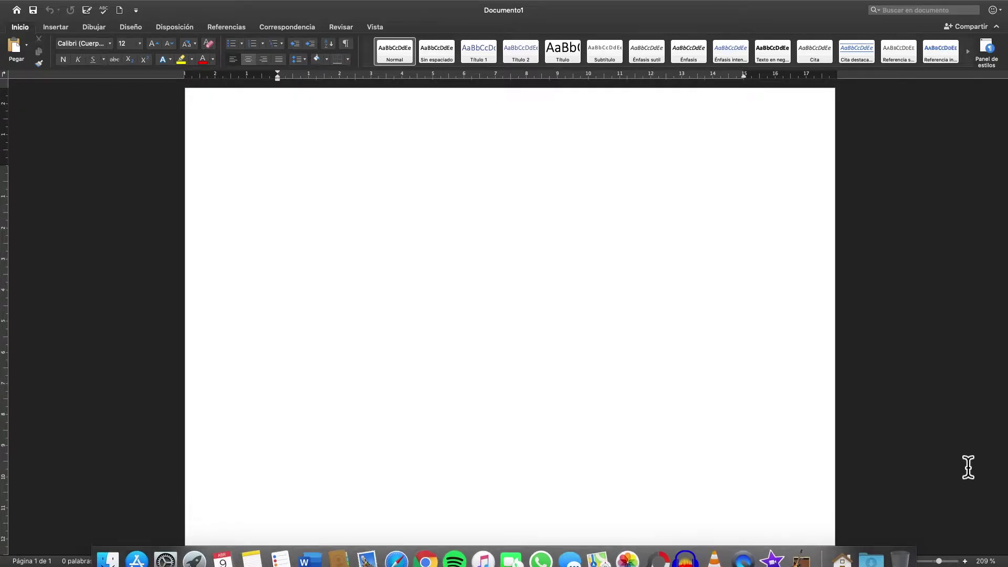
Try the 100%, 200% and 75% zoom presets, and apply a custom page zoom of 250%.
click(986, 561)
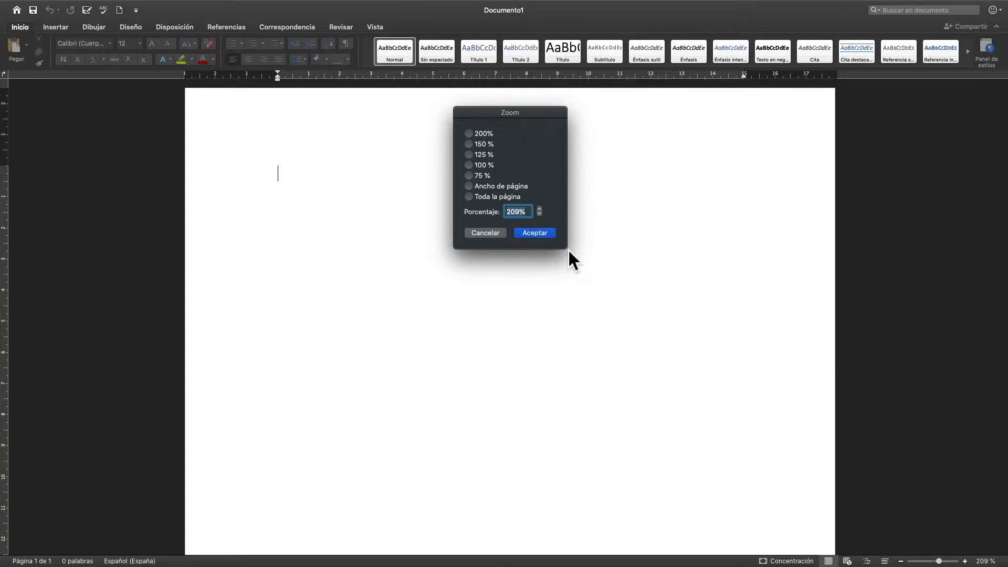
drag(537, 125, 604, 188)
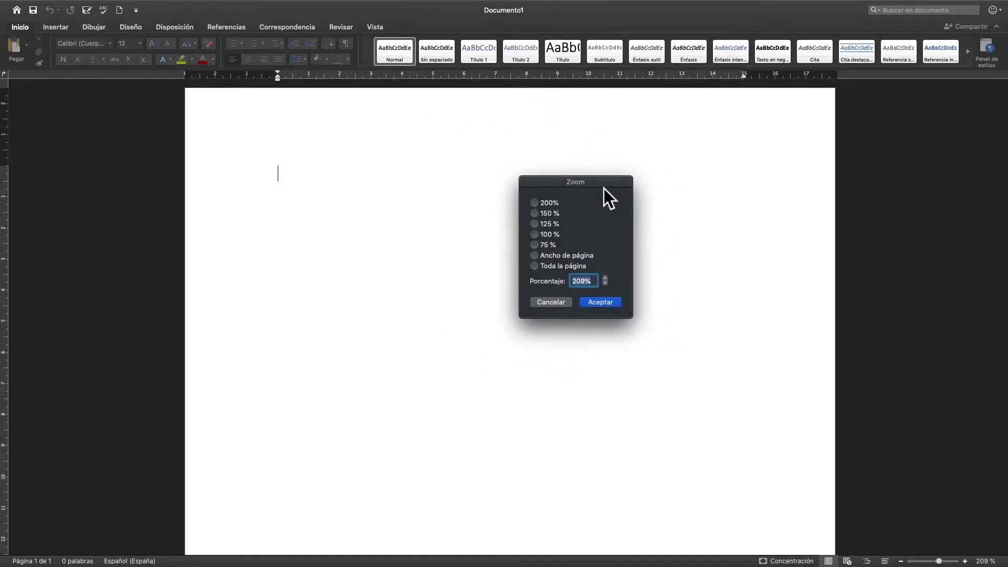
click(538, 234)
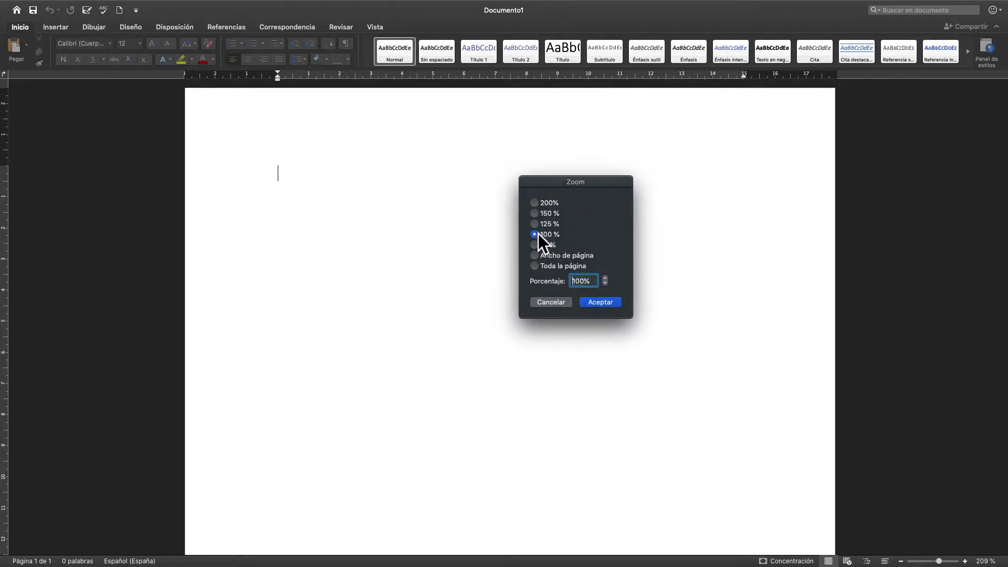
click(537, 204)
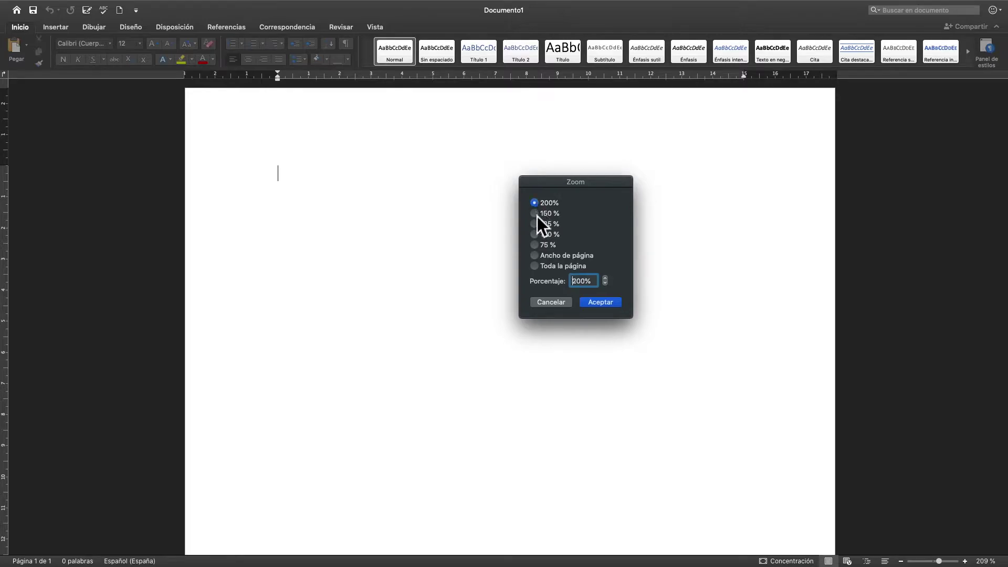
click(538, 247)
click(539, 206)
drag(598, 286, 562, 289)
text(250)
click(608, 304)
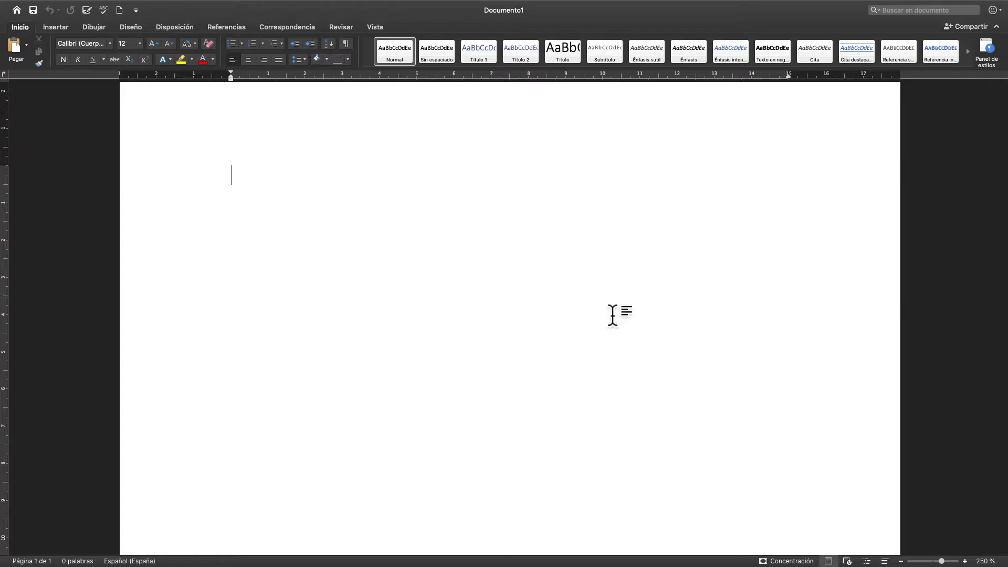
Set the page zoom to the 200% preset.
click(986, 561)
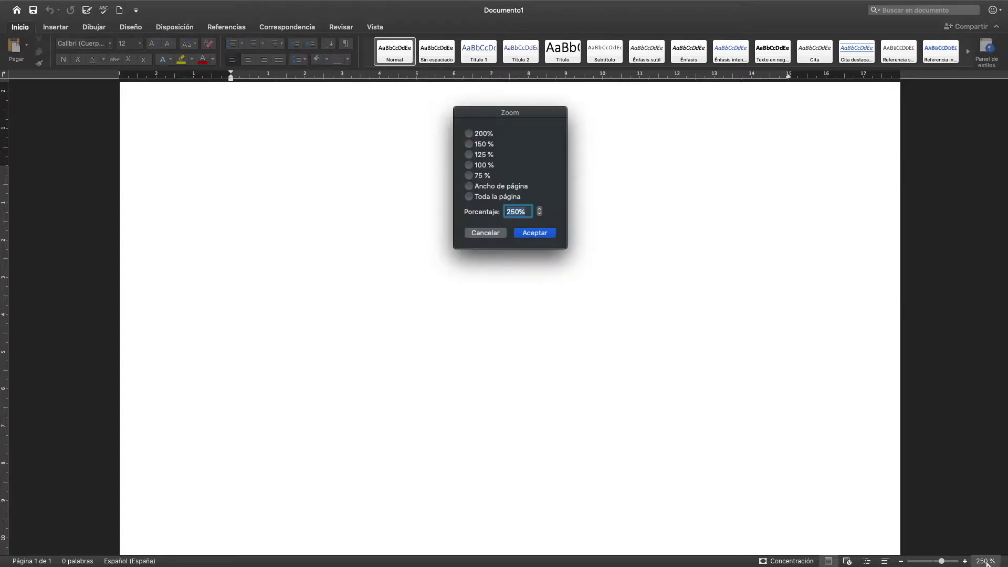
click(472, 136)
click(536, 234)
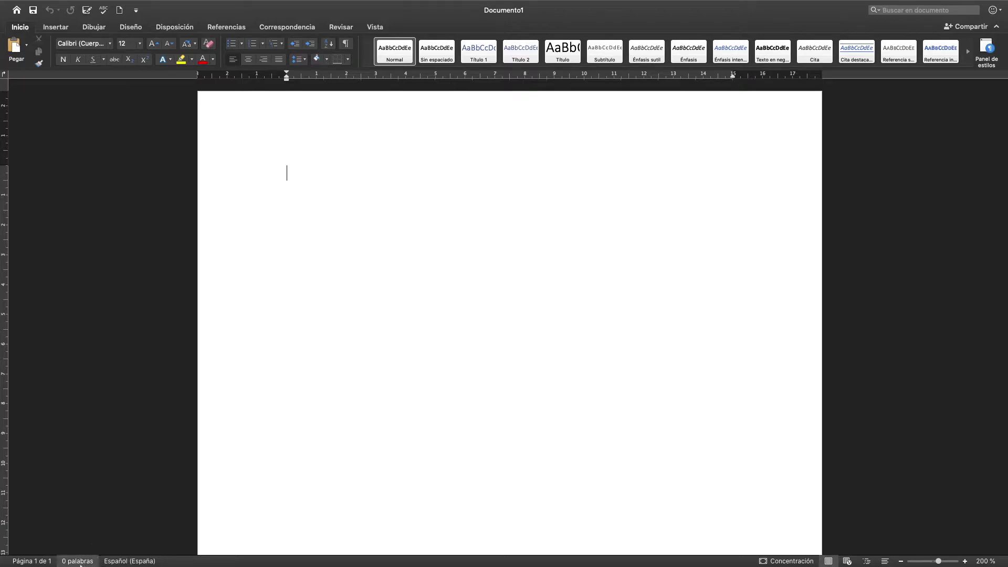
Write "Texto de Prueba" on the first line of the blank page.
mouse_move(69, 558)
text(T)
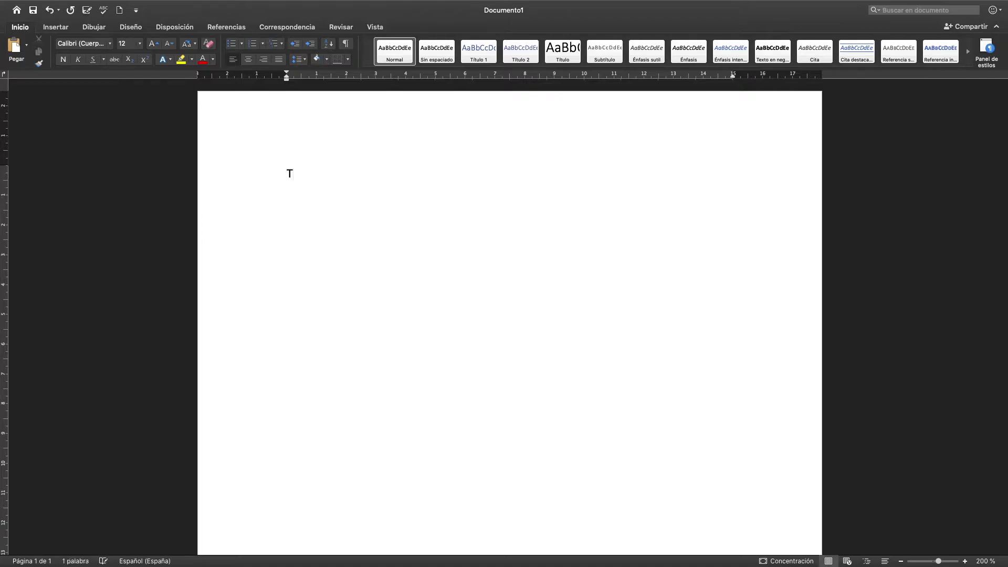
text(exto de Prueba)
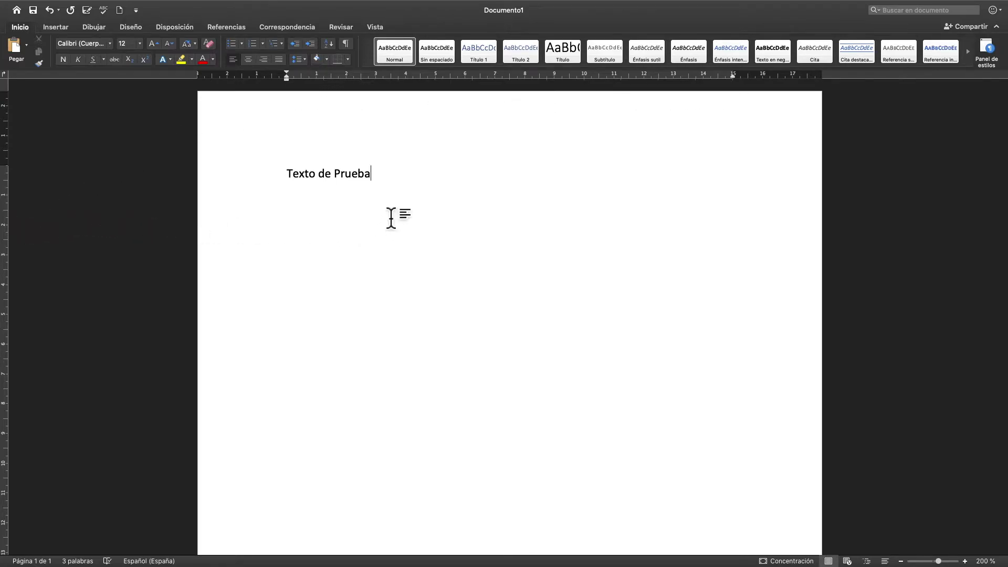
Hide the document's ruler and show it again.
click(377, 30)
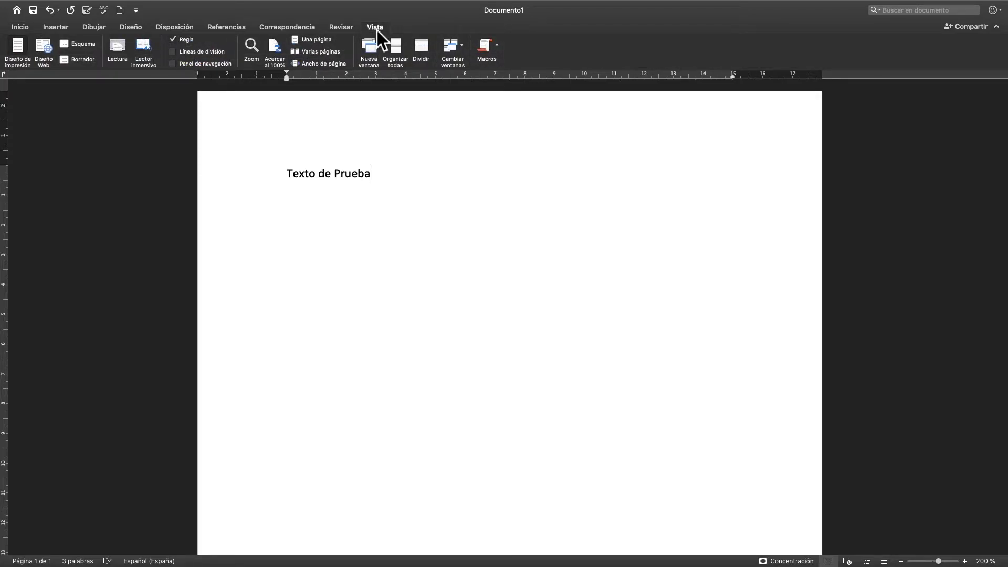
click(173, 40)
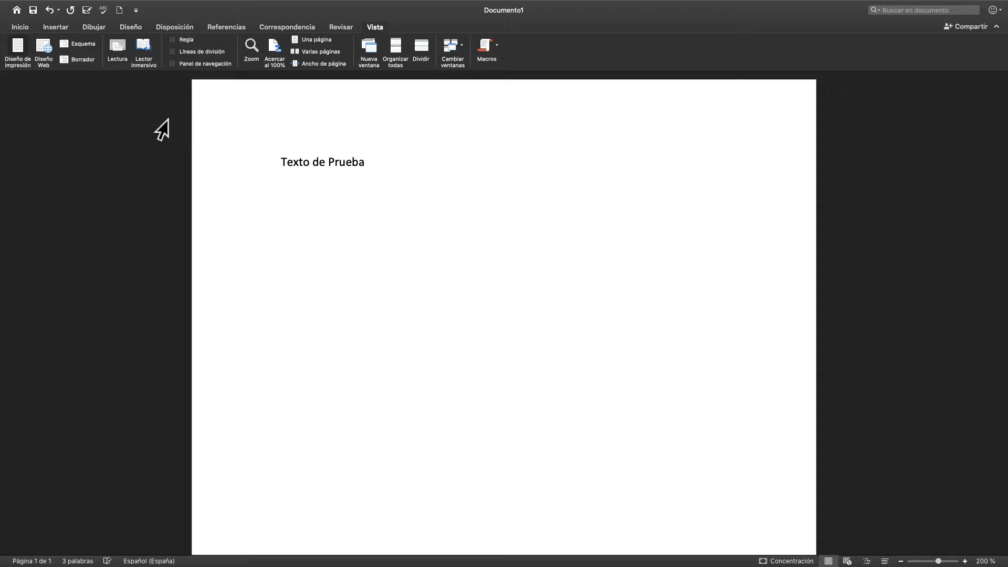
click(175, 41)
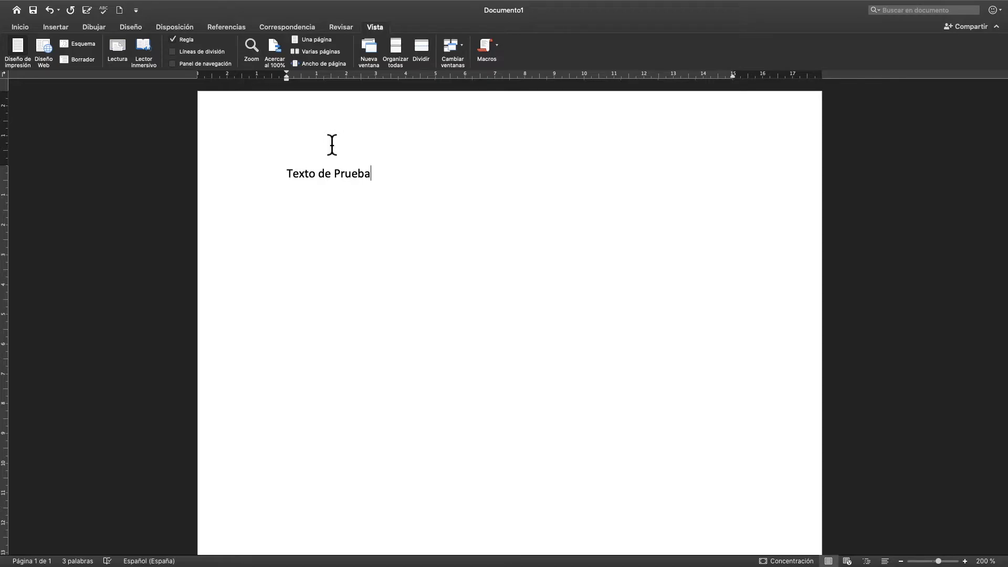
Reduce the page's top margin to about 1 cm and bring it back to about 2.4 cm on the vertical ruler.
click(25, 31)
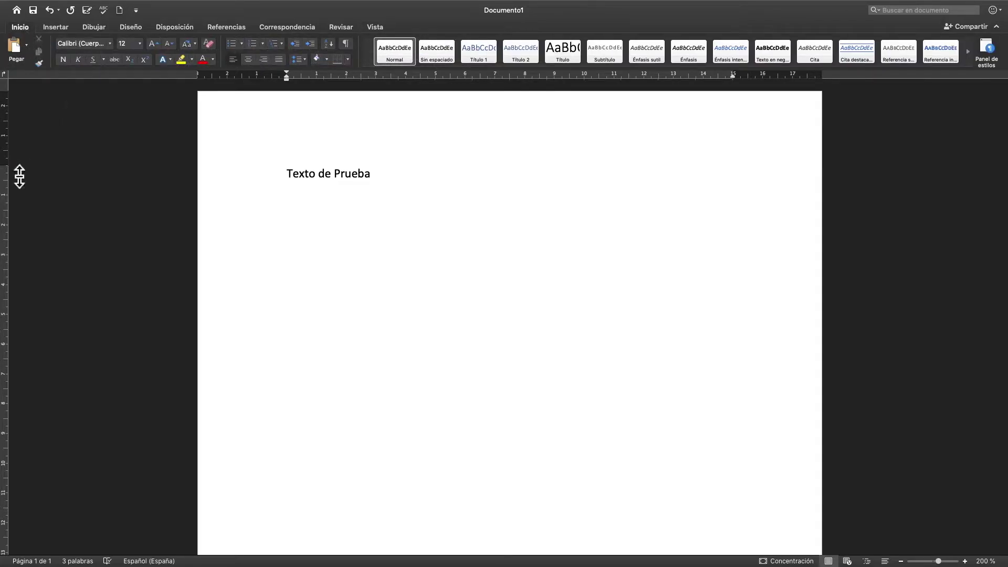
drag(20, 176, 24, 134)
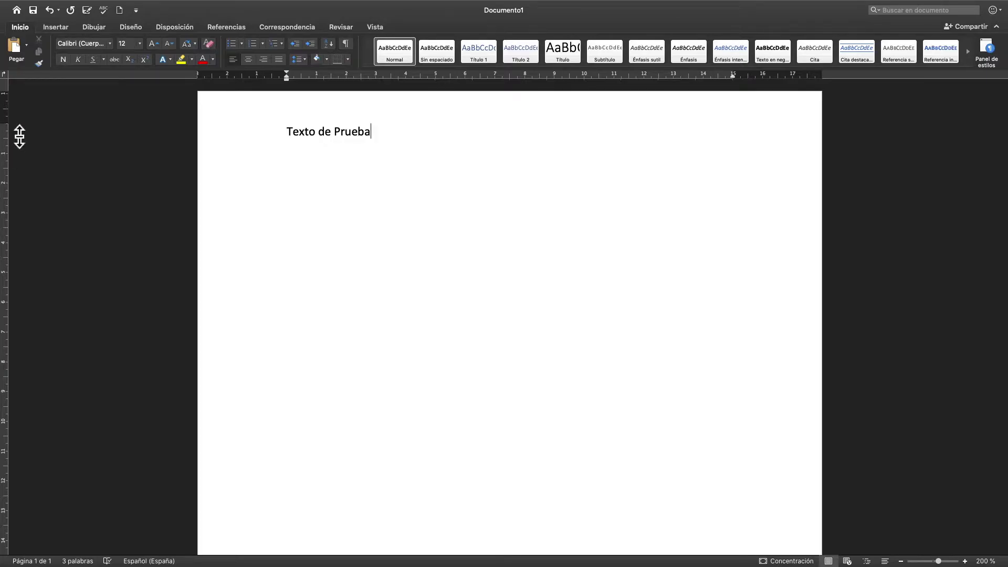
drag(19, 137, 18, 166)
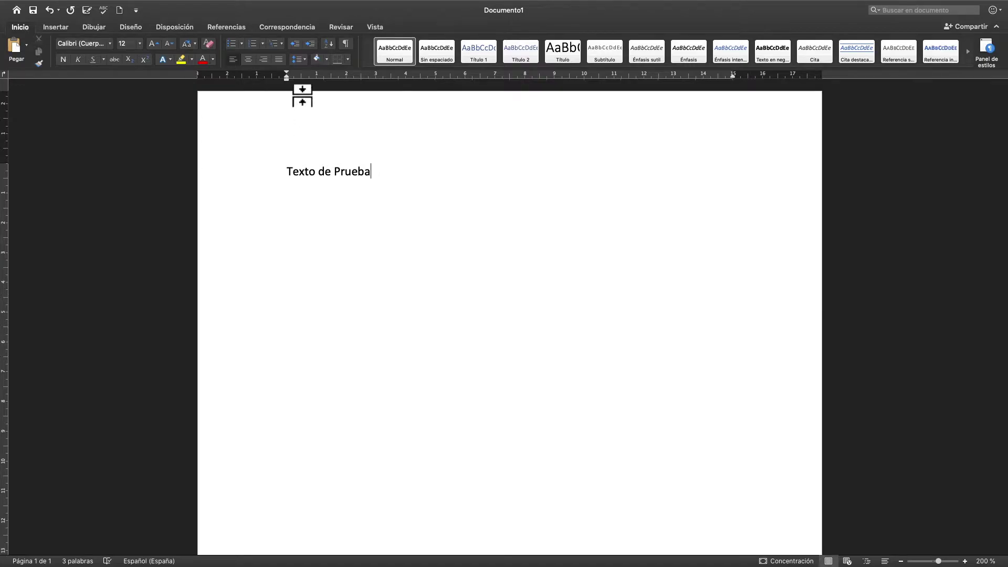
Shift the paragraph's left indent out into the page margin and return it to 0 on the horizontal ruler.
drag(289, 83, 239, 88)
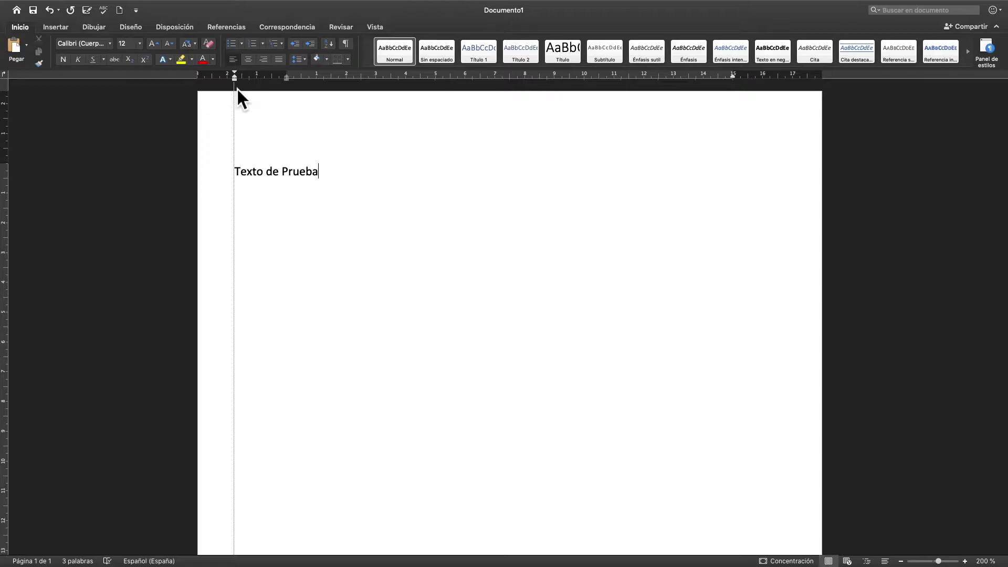
drag(237, 87, 288, 86)
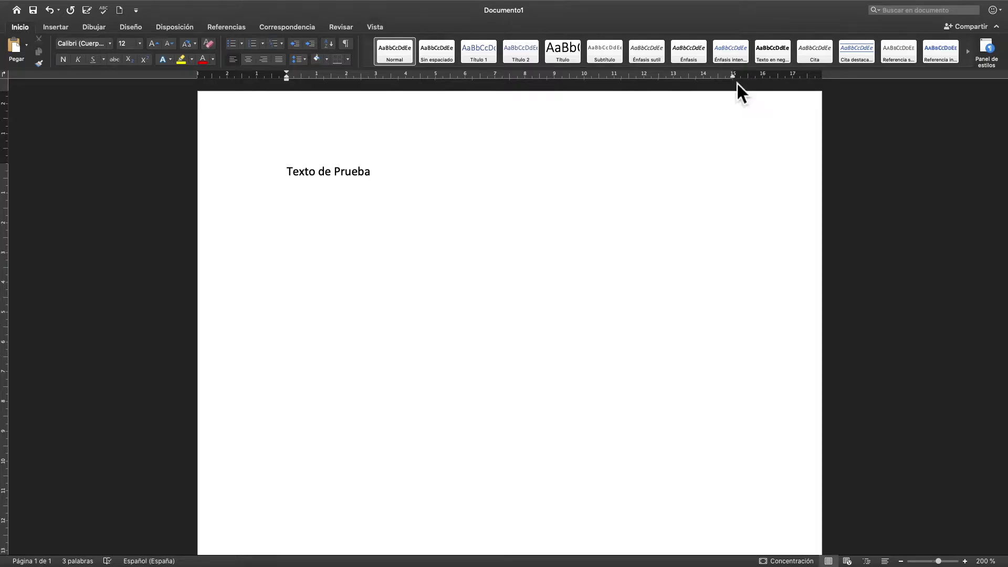
mouse_move(736, 81)
mouse_down()
mouse_move(806, 87)
mouse_move(738, 86)
mouse_up()
Select the "Texto de Prueba" line and browse the available fonts, including the Consolas styles.
drag(423, 184, 308, 184)
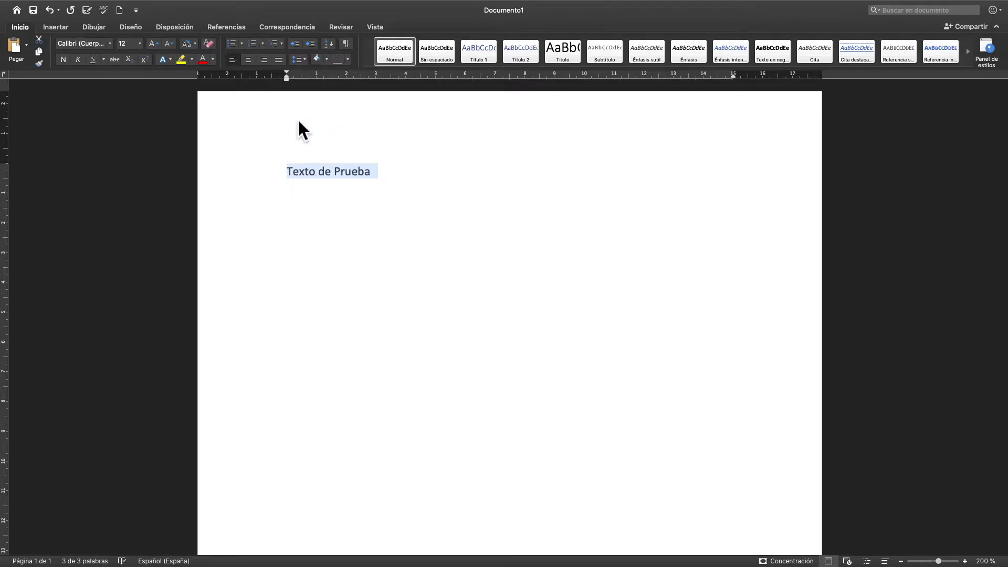
click(111, 44)
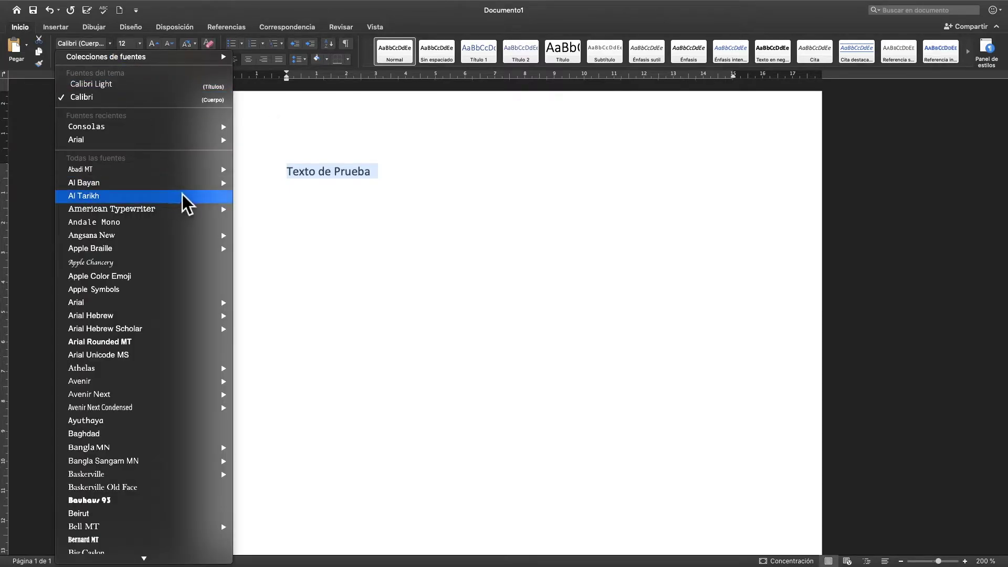
scroll(178, 204, down, 15)
scroll(179, 204, down, 20)
scroll(179, 204, down, 20)
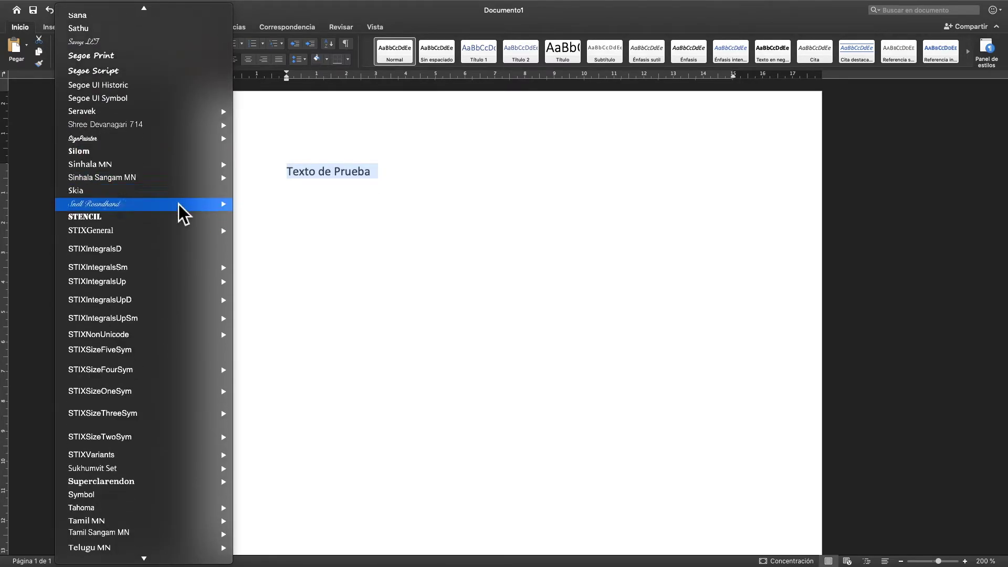
scroll(179, 204, down, 1)
scroll(179, 204, up, 20)
scroll(178, 203, up, 20)
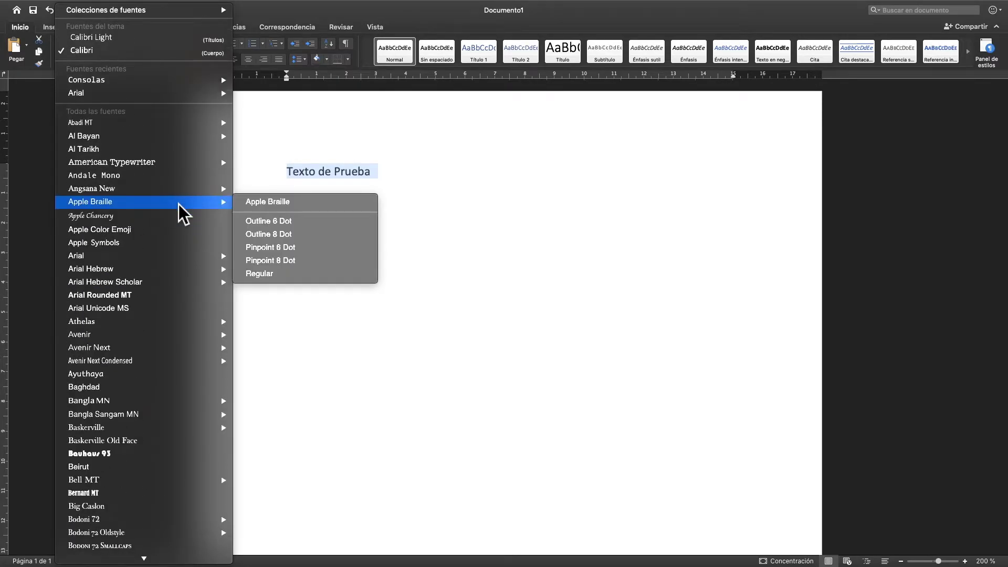
scroll(178, 204, down, 15)
scroll(178, 204, down, 17)
scroll(179, 204, up, 20)
scroll(178, 204, down, 10)
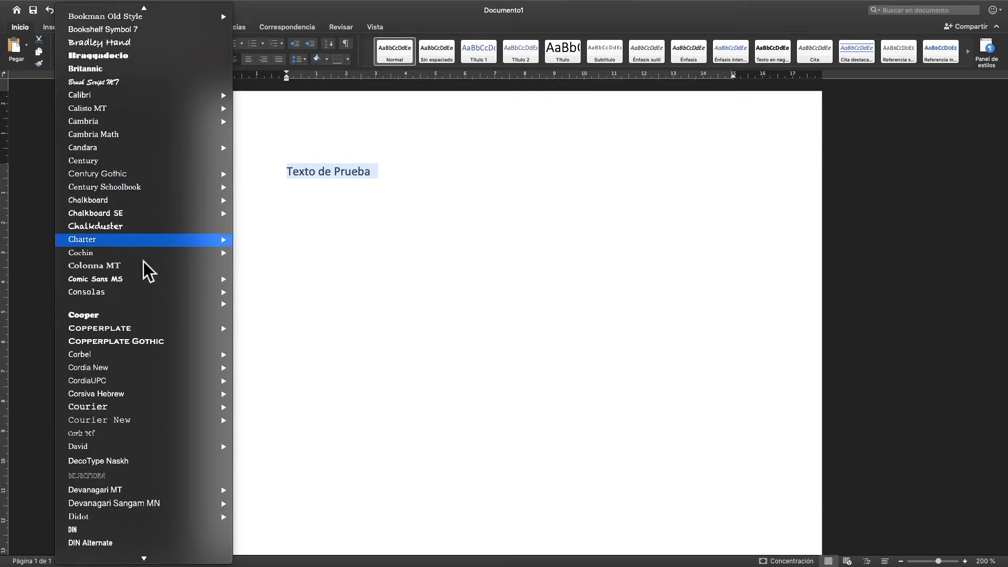
mouse_move(155, 287)
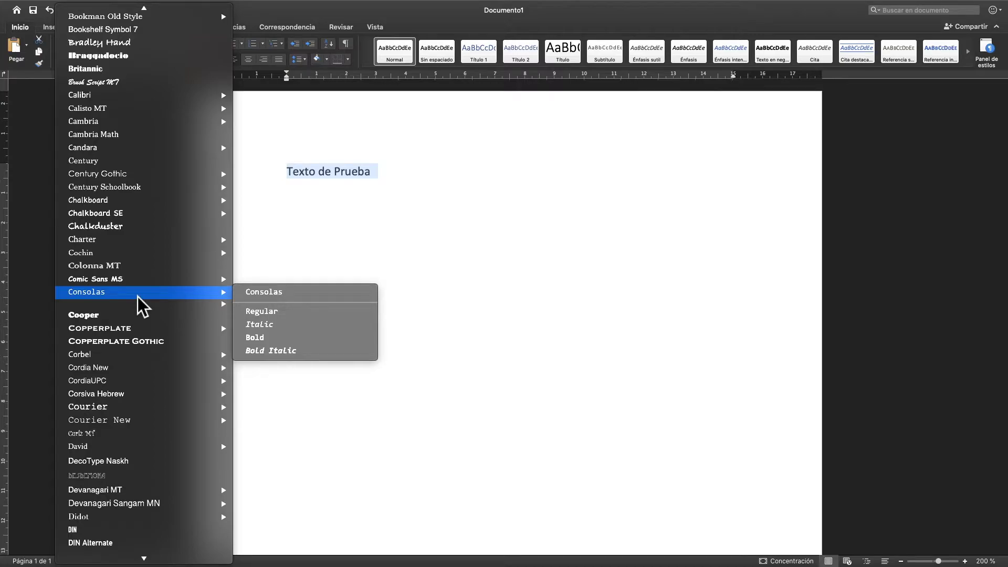
click(308, 263)
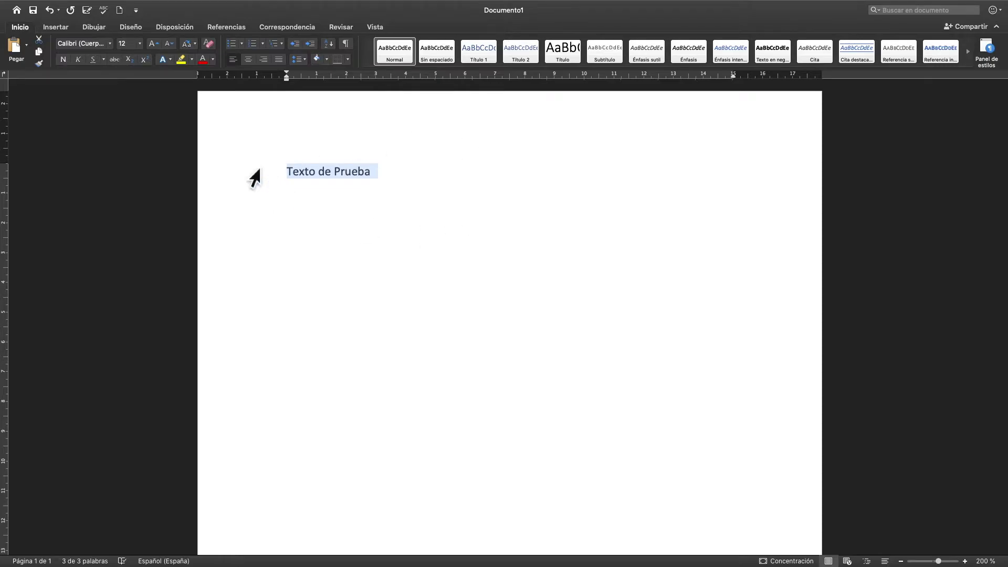
Reselect the whole "Texto de Prueba" line and set its font to Consolas.
click(394, 175)
drag(394, 175, 286, 180)
click(386, 184)
drag(386, 183, 281, 178)
drag(386, 184, 277, 179)
text(Consolas)
key(Return)
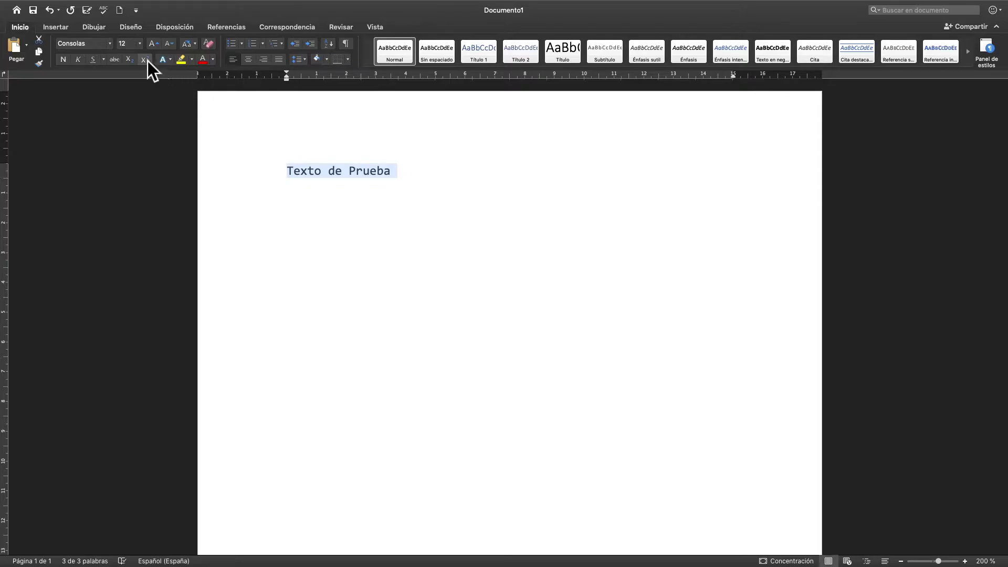
Set the selected sample text's font size to 20 and change it to 36.
click(140, 44)
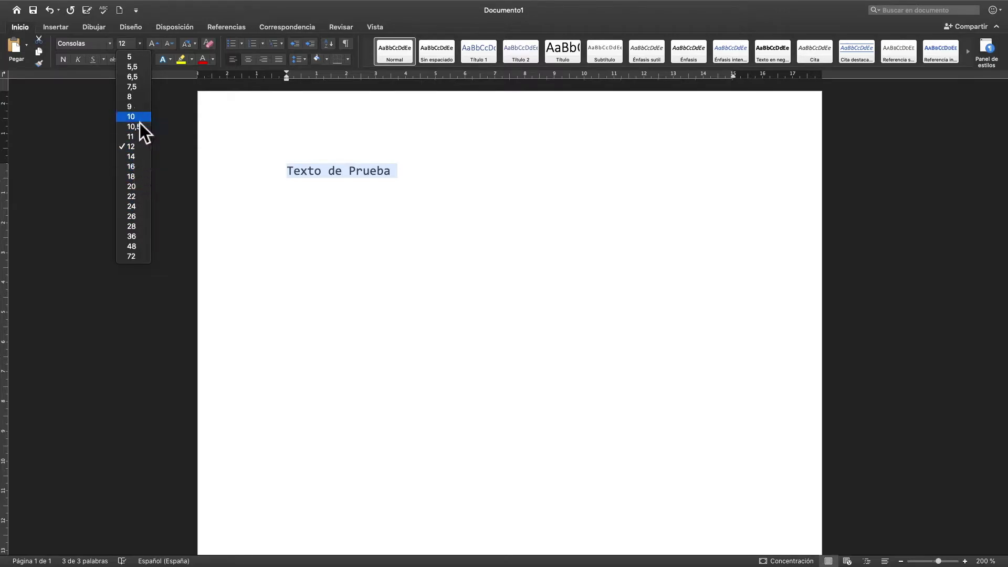
click(136, 187)
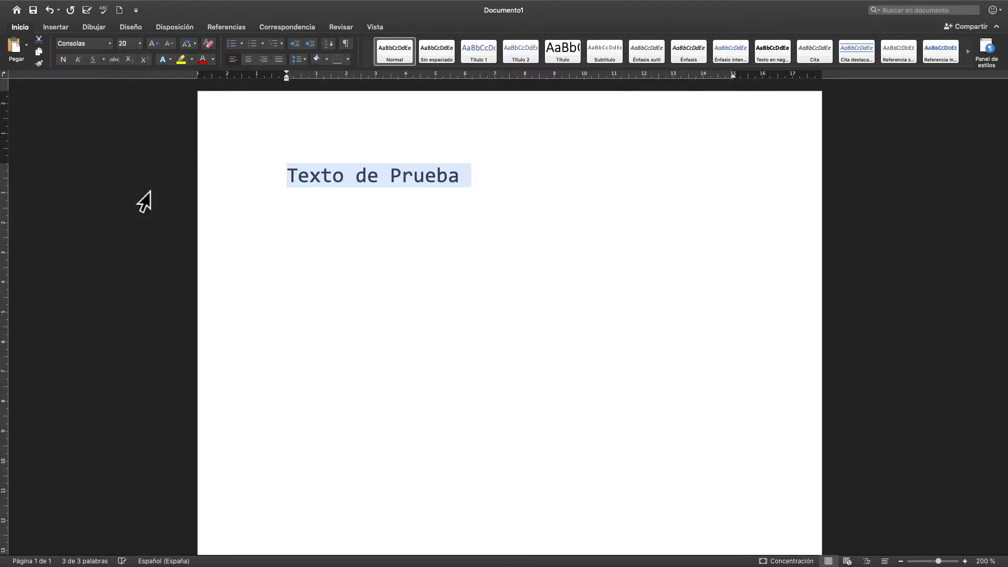
click(140, 44)
click(139, 239)
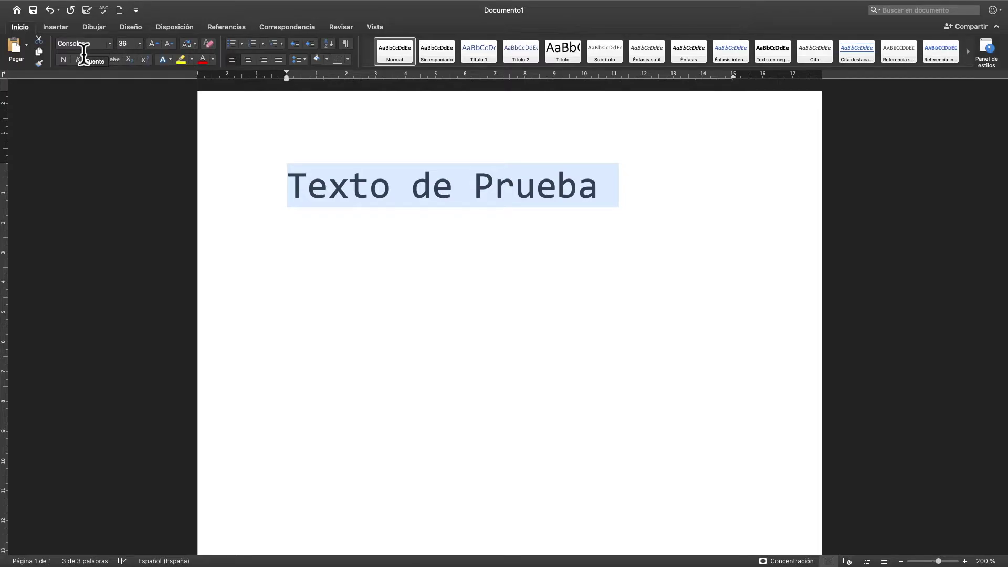
Set the sample text's font size to the custom value 40, which is missing from the preset sizes.
click(144, 46)
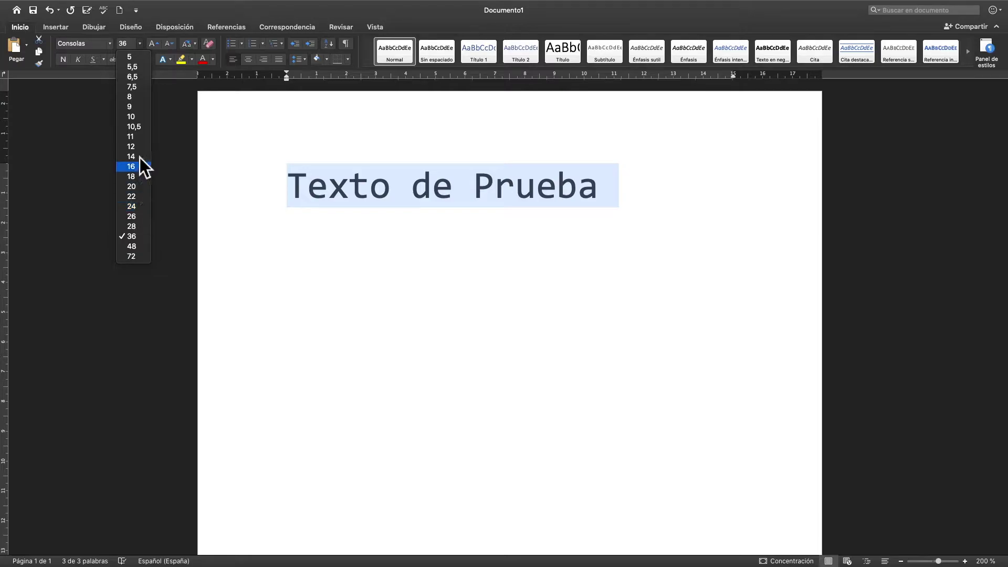
click(129, 46)
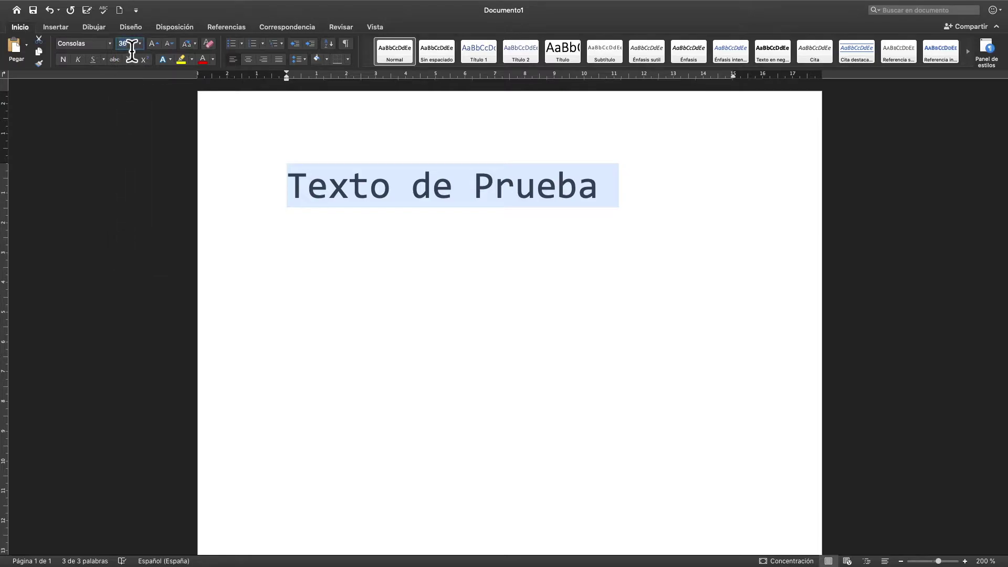
text(40)
click(140, 44)
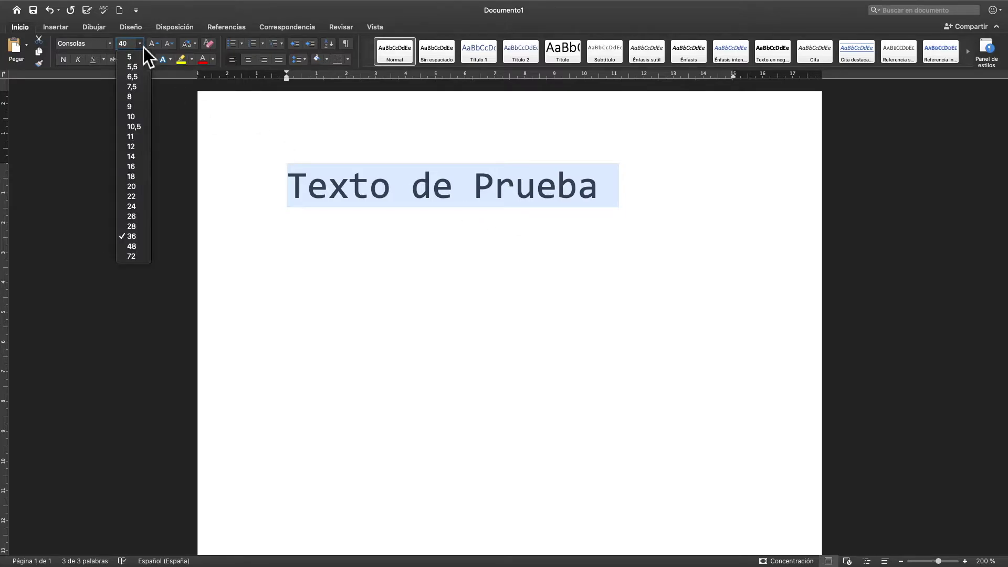
click(143, 47)
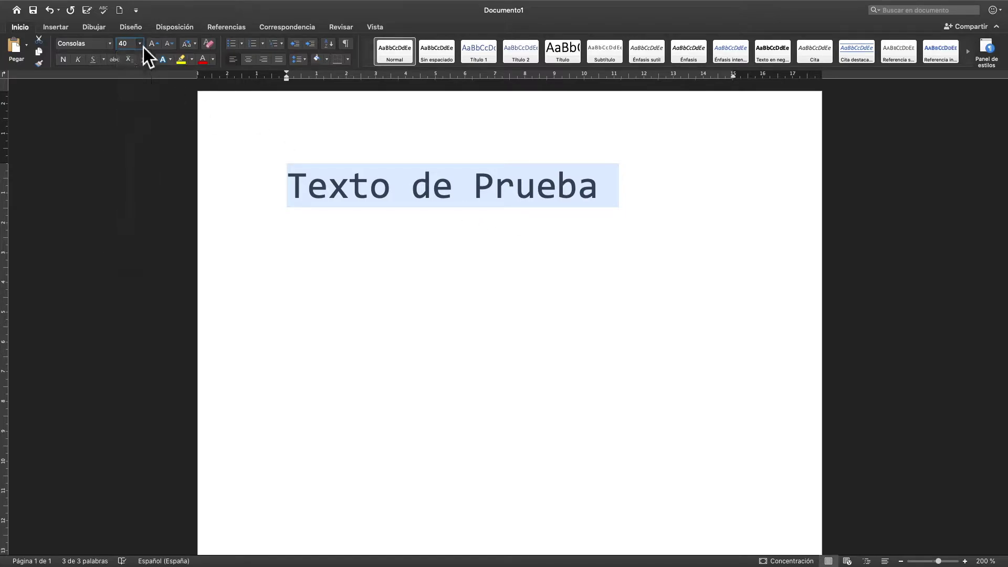
key(Return)
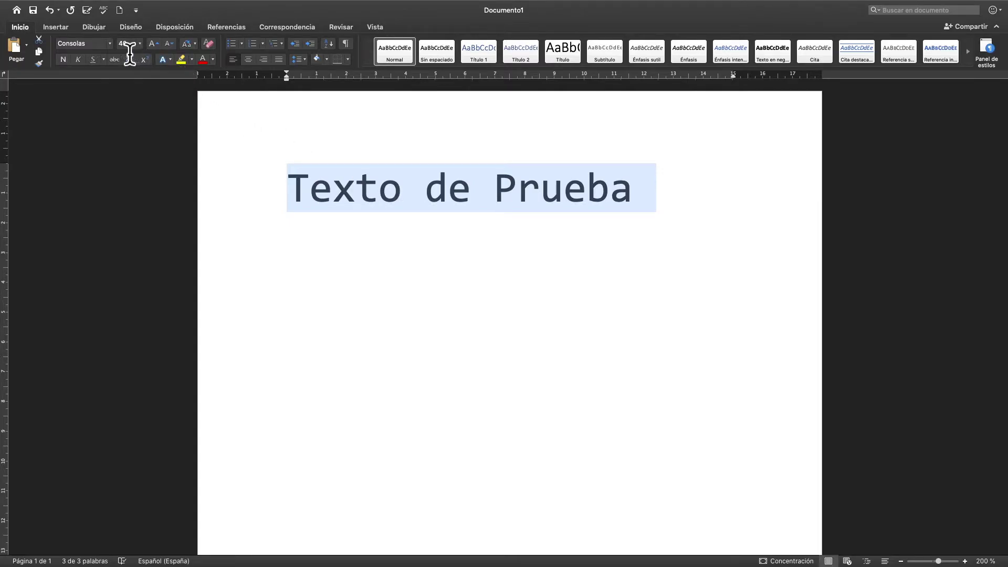
Grow and shrink the sample text by preset size increments: 48, 36, 48, 36, ending at 28.
click(160, 48)
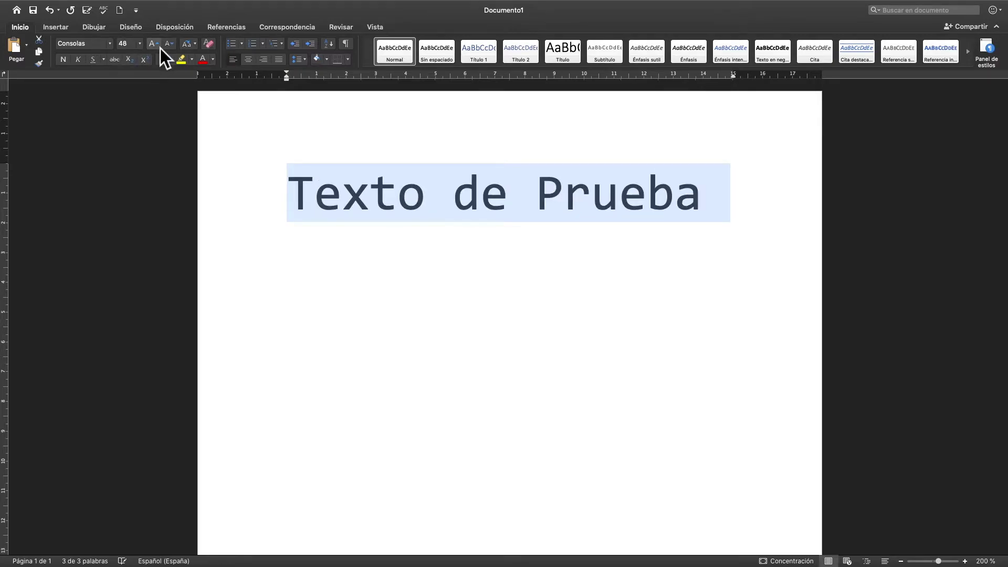
click(175, 49)
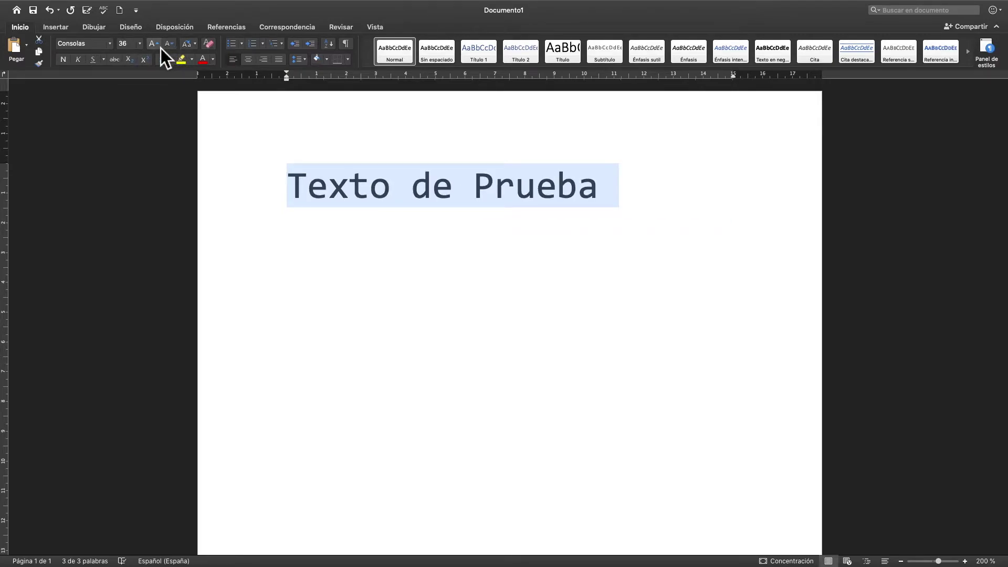
click(161, 48)
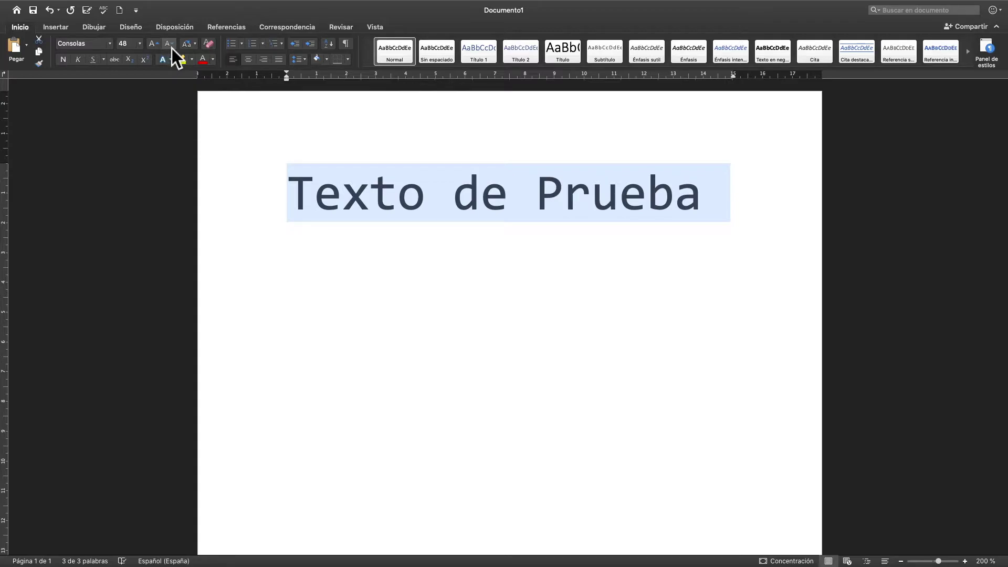
click(172, 48)
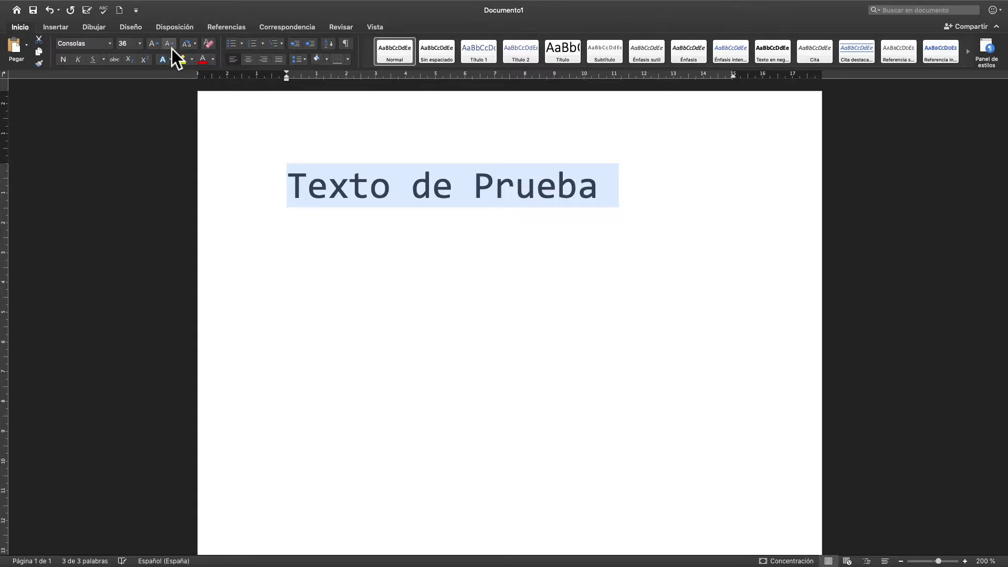
click(172, 49)
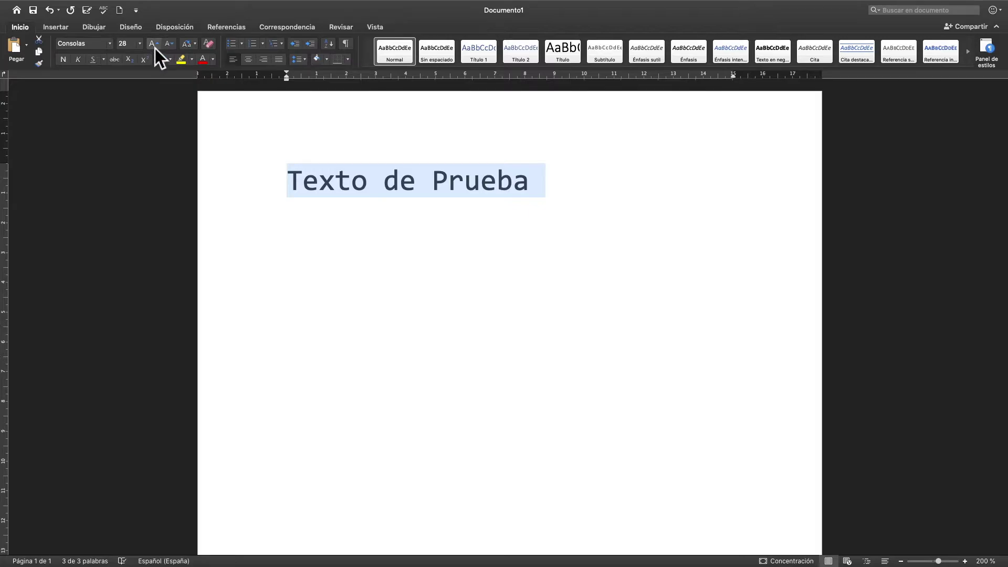
Grow the sample text by preset increments up to 72 and shrink it one increment to 48.
click(155, 47)
click(155, 46)
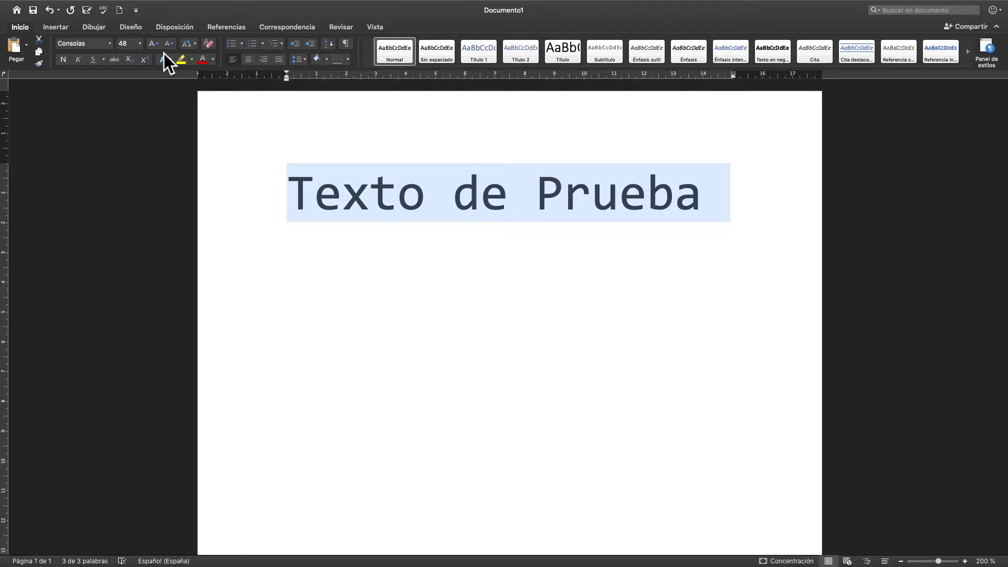
click(157, 46)
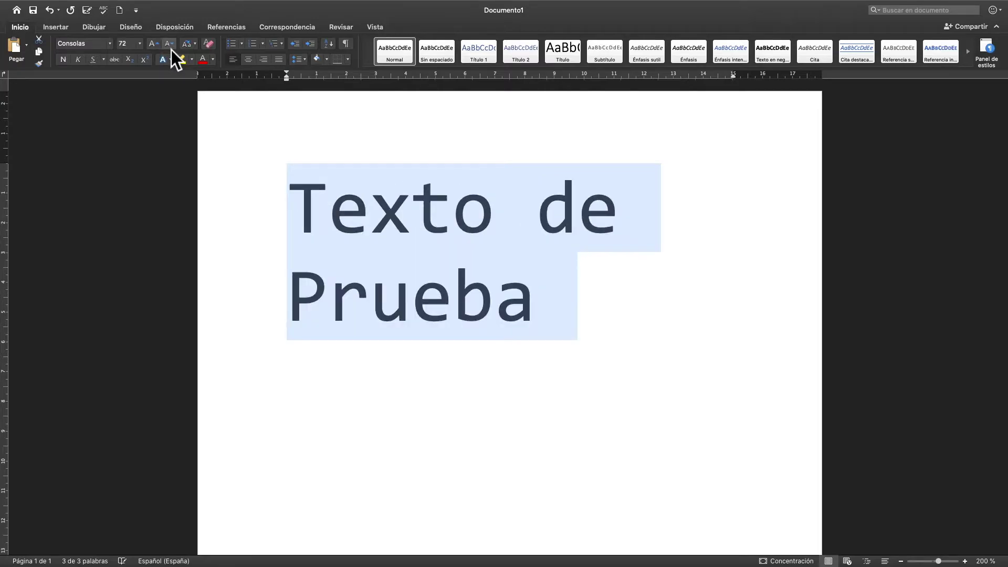
click(172, 49)
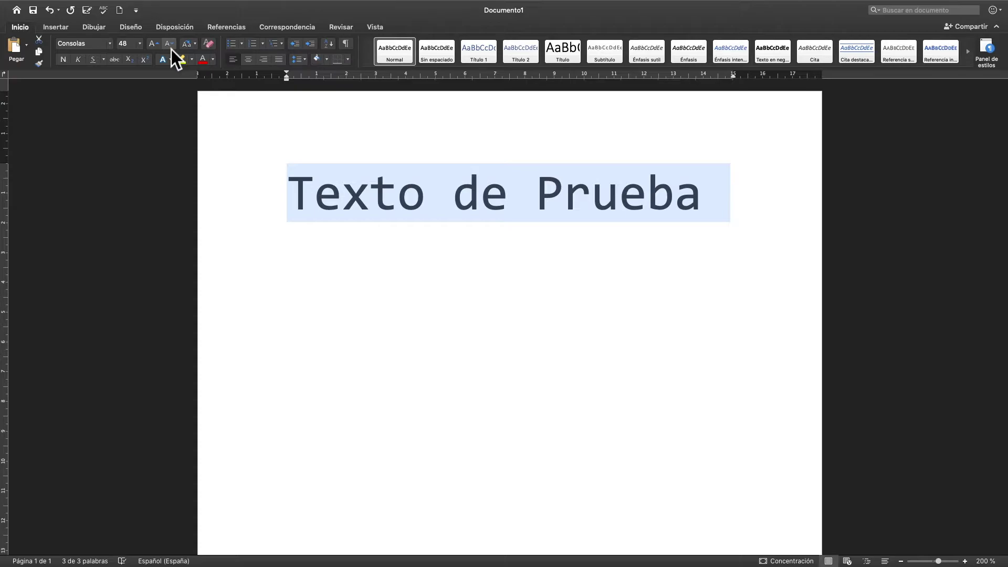
click(141, 48)
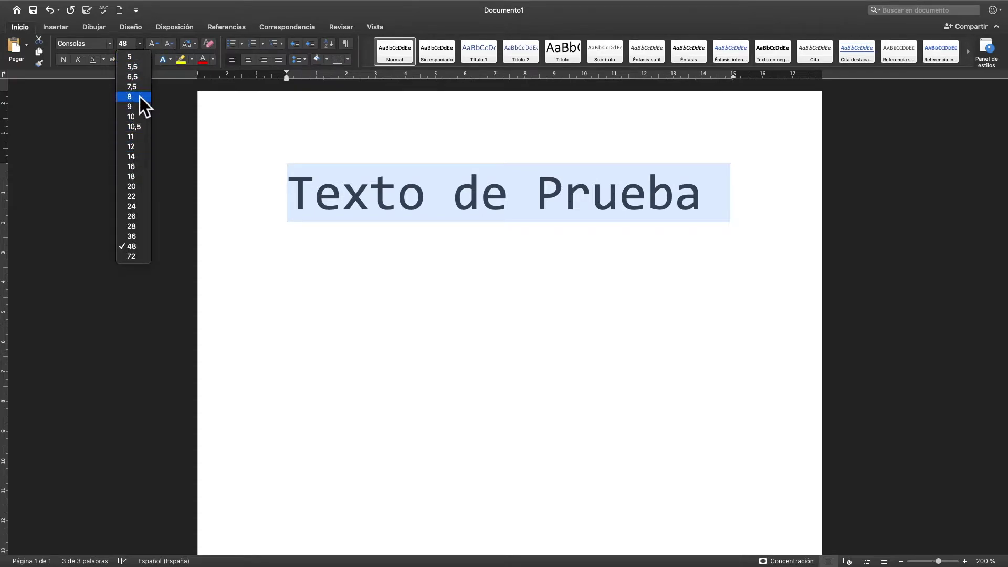
click(159, 48)
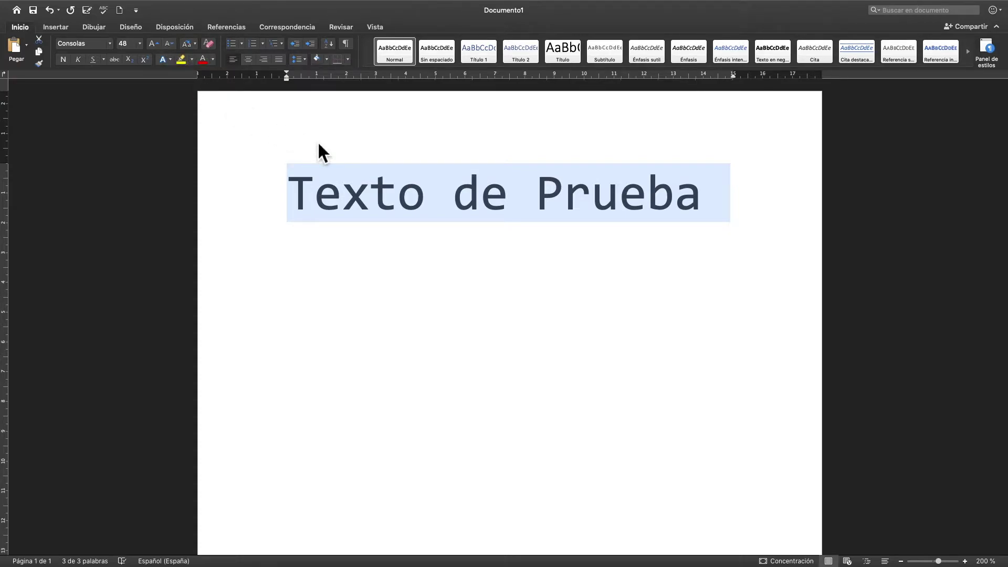
Reselect the whole sample text and change its case to lowercase (minúscula).
click(567, 215)
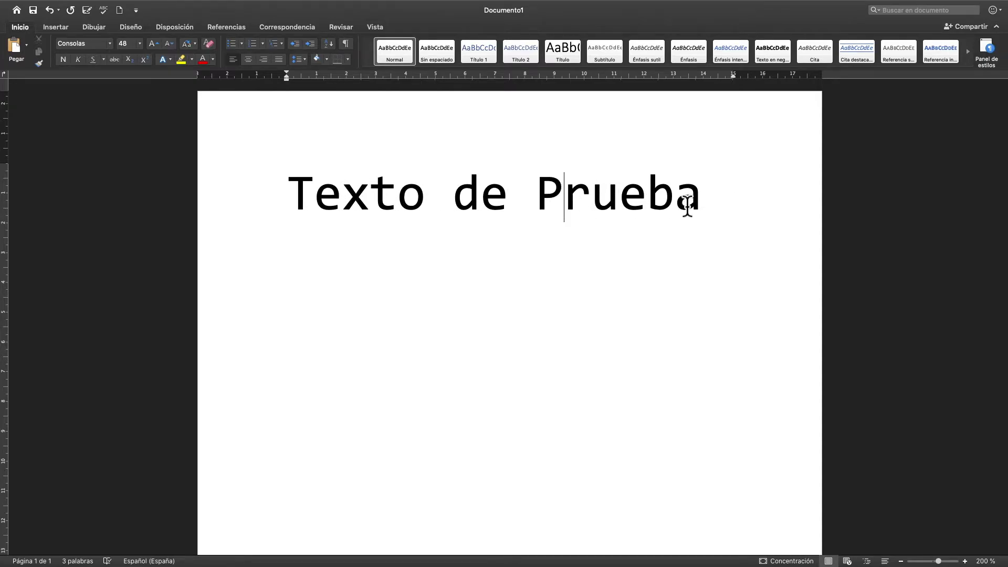
drag(719, 200, 319, 201)
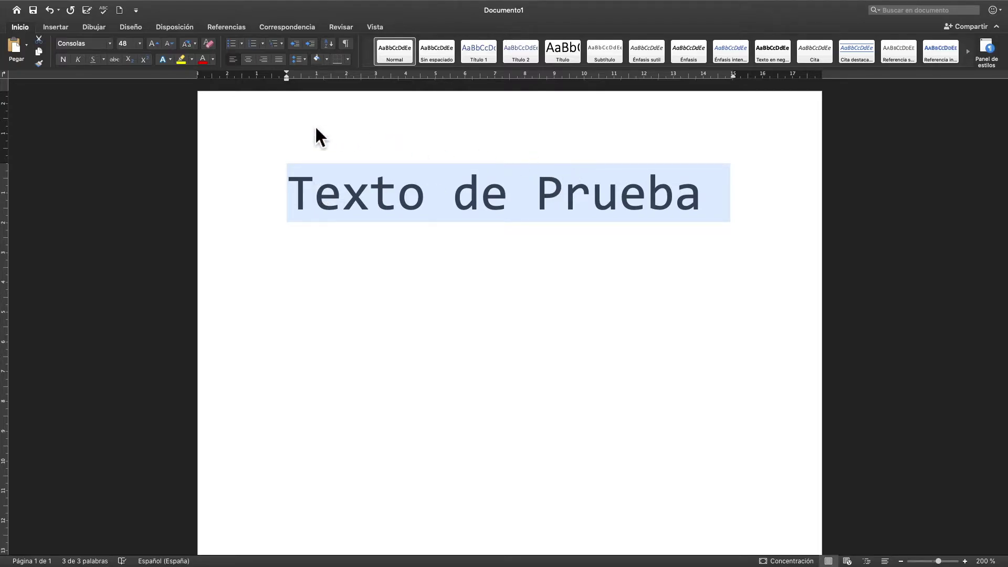
click(196, 45)
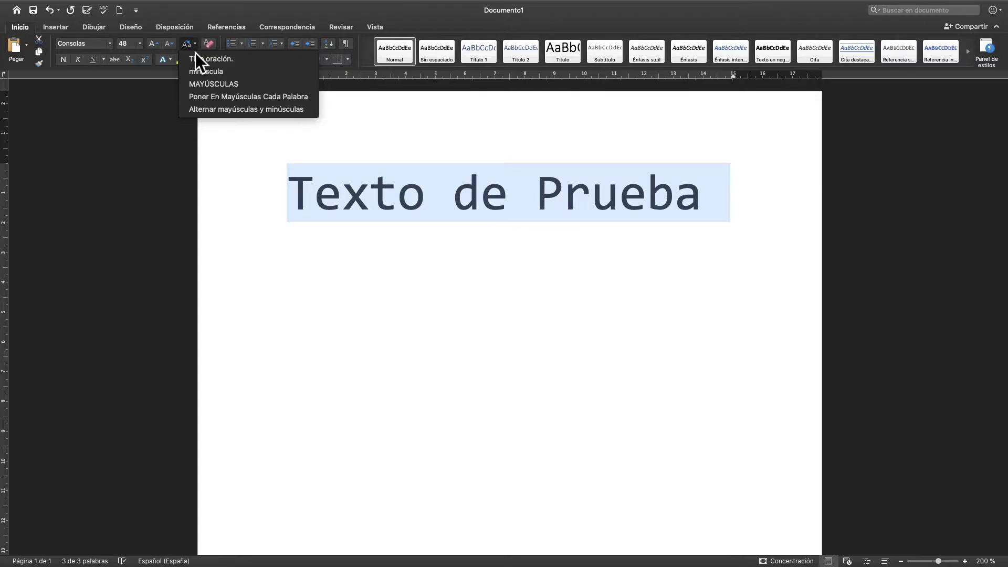
click(215, 78)
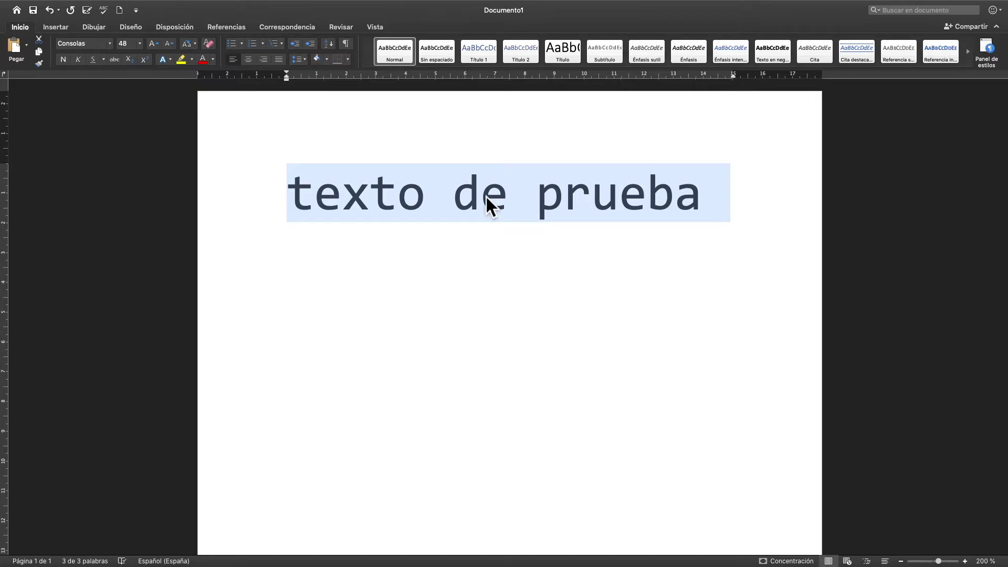
Change the sample text's case to uppercase (MAYÚSCULAS) and return it to lowercase (minúscula), dismissing the notification in between.
click(198, 45)
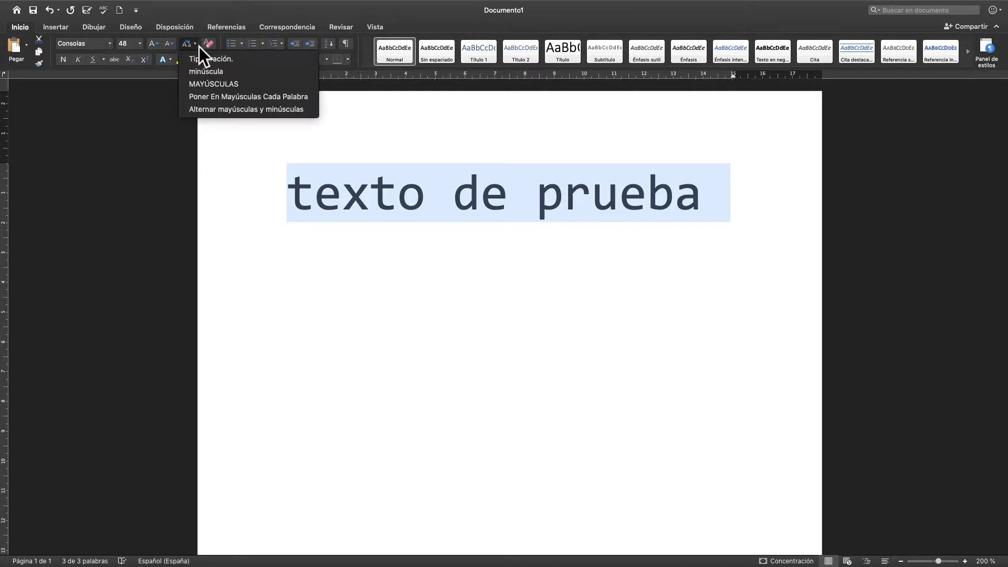
click(220, 87)
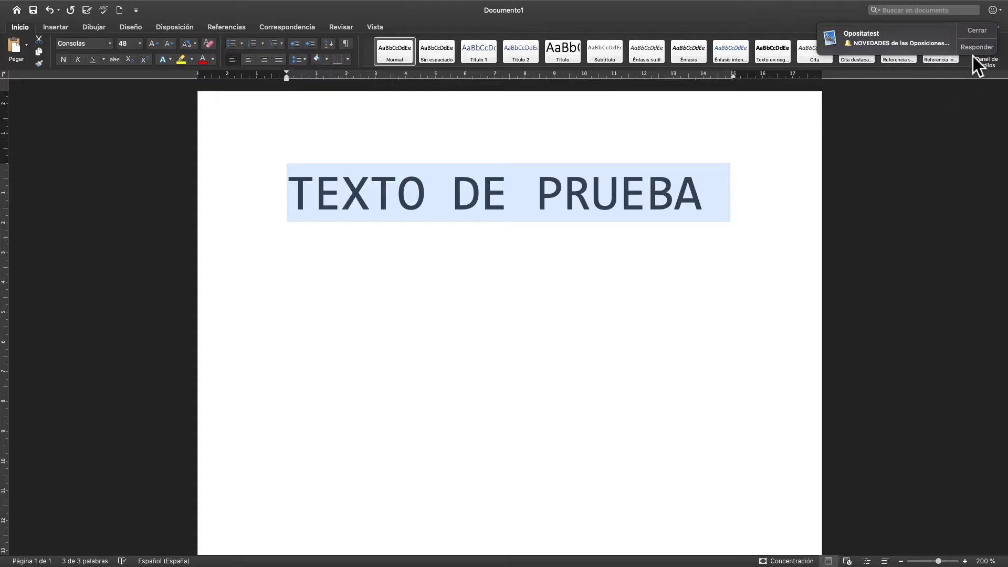
click(983, 33)
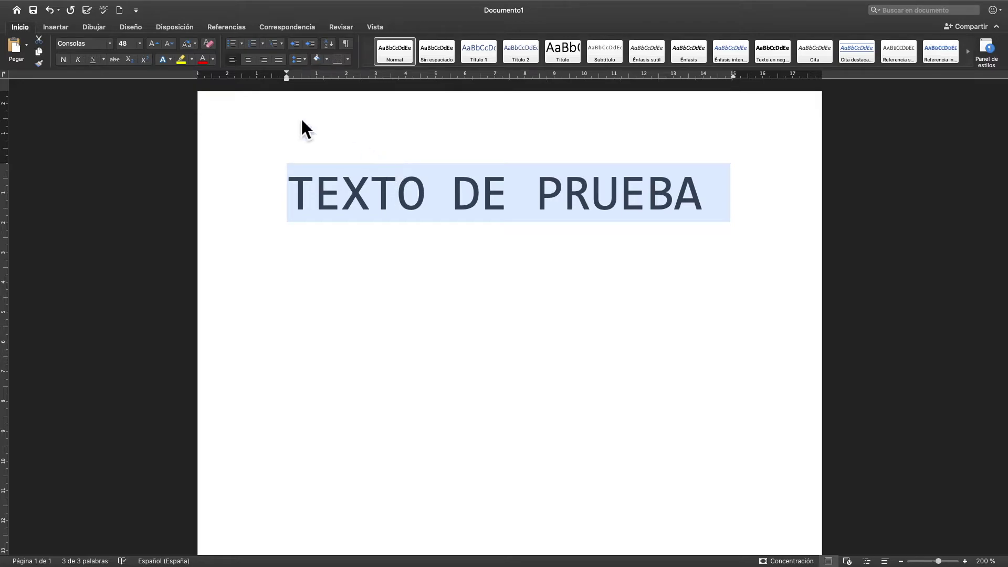
click(199, 49)
click(205, 74)
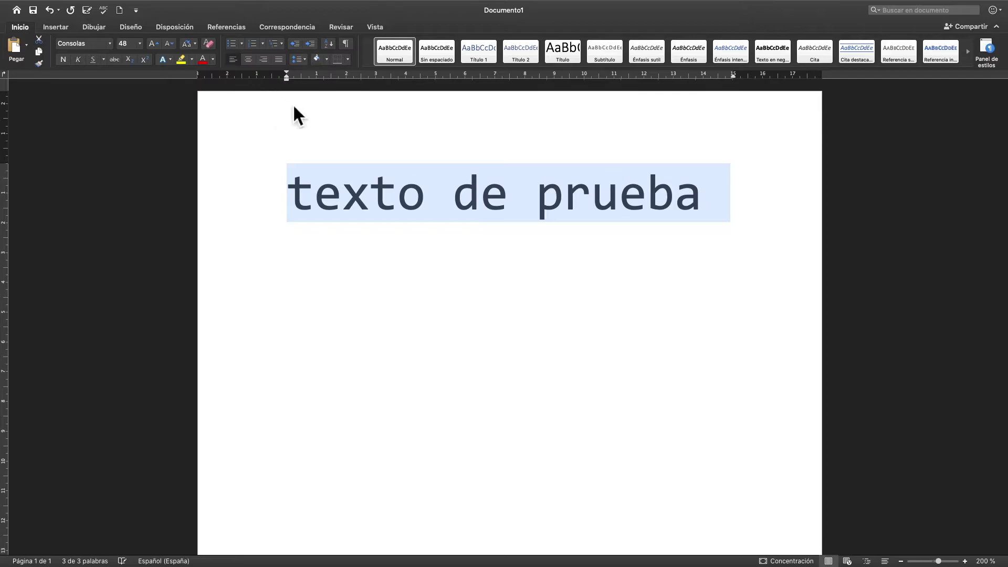
Change the sample text's case with Poner En Mayúsculas Cada Palabra, followed by Alternar mayúsculas y minúsculas.
click(198, 46)
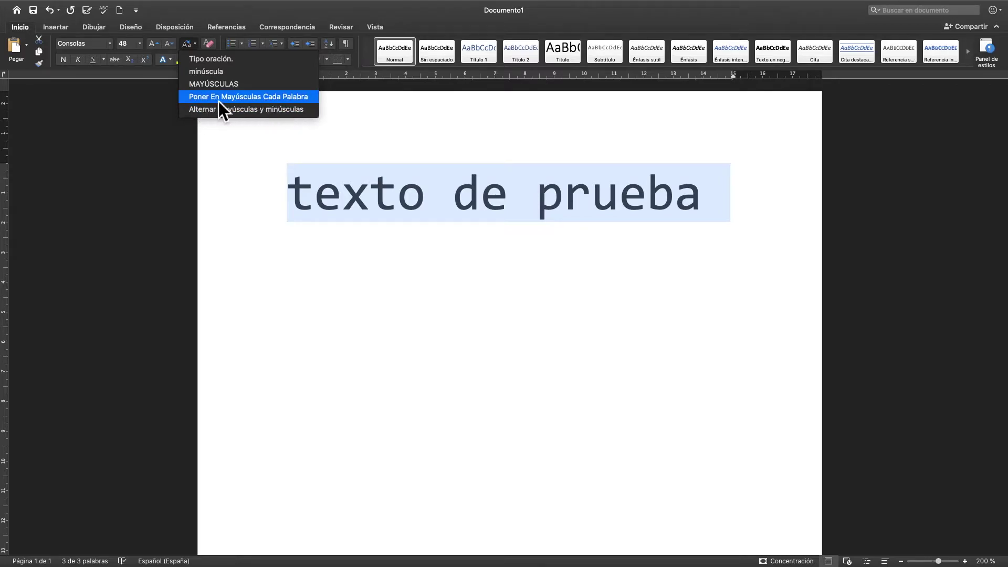
click(247, 100)
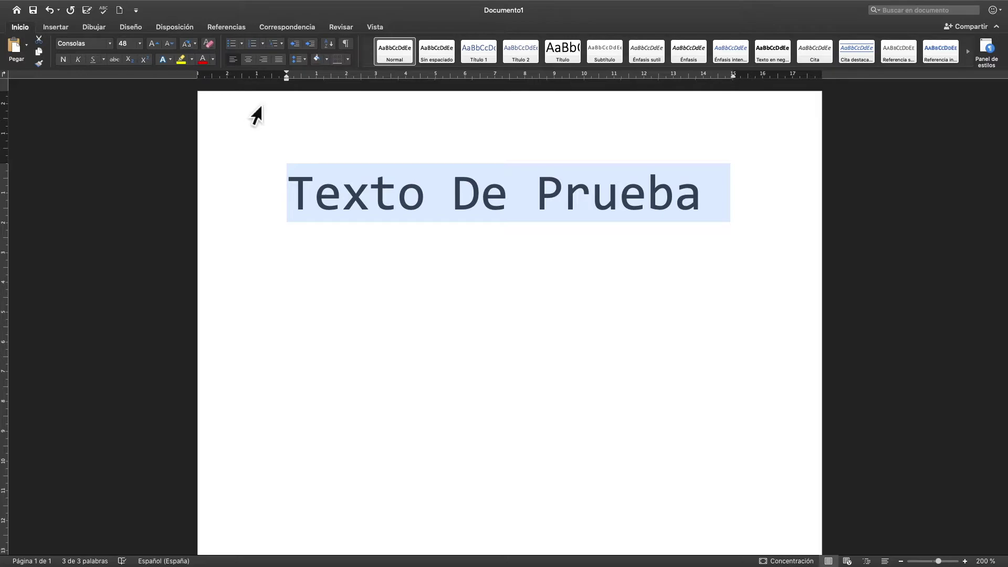
click(196, 45)
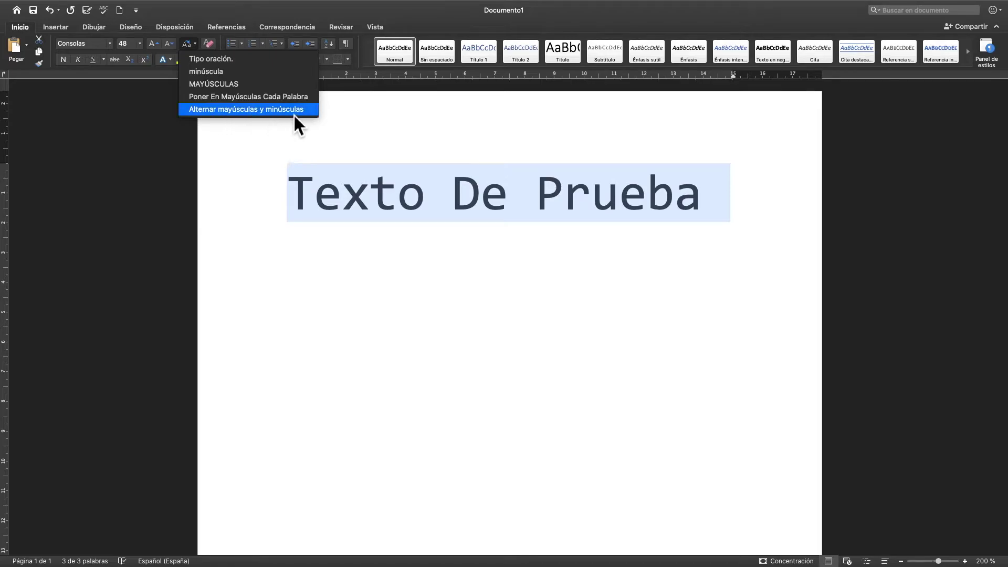
click(239, 111)
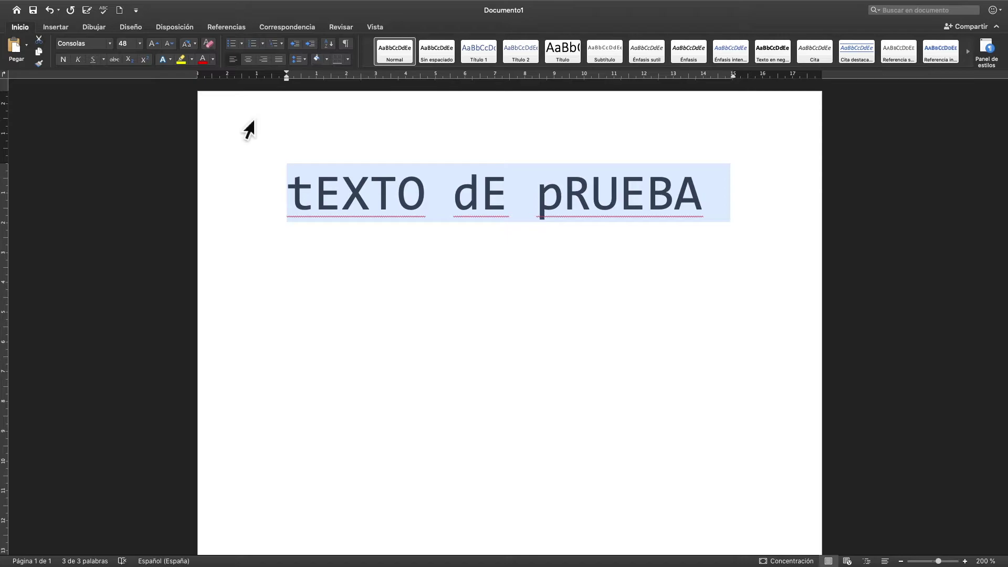
Replace the whole sample text with "Nano TIC".
click(696, 191)
drag(707, 193, 315, 189)
key(BackSpace)
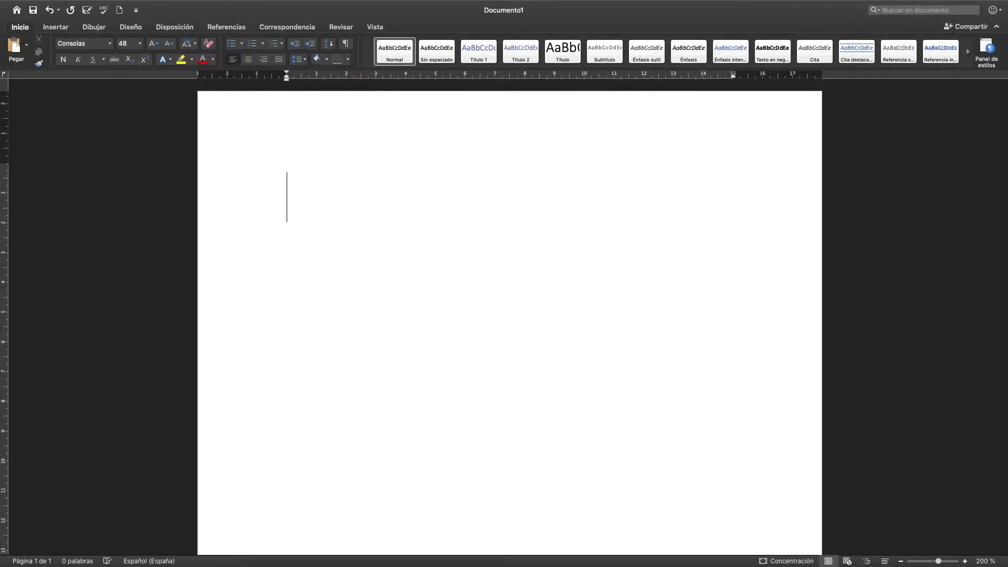
text(Nano )
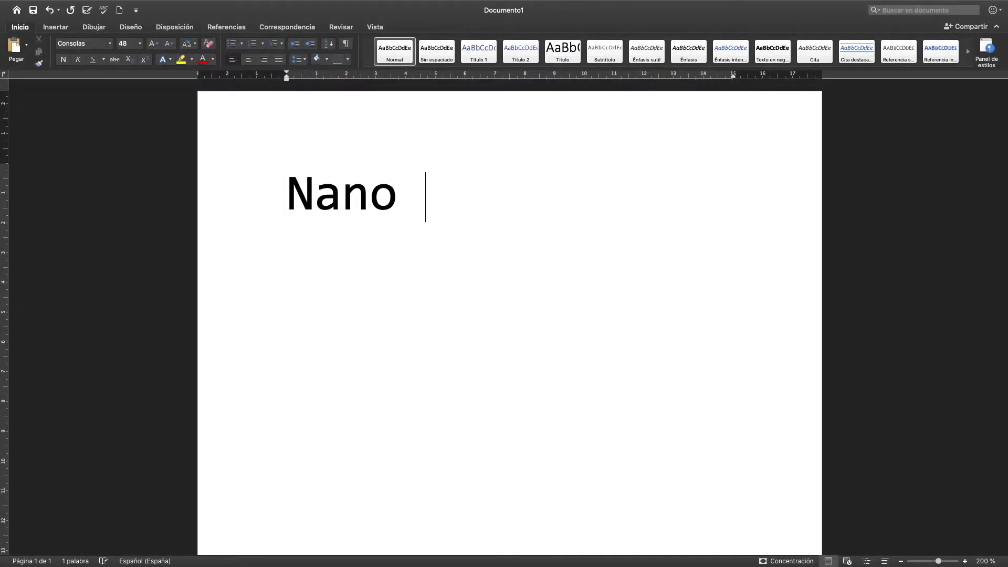
text(TIC)
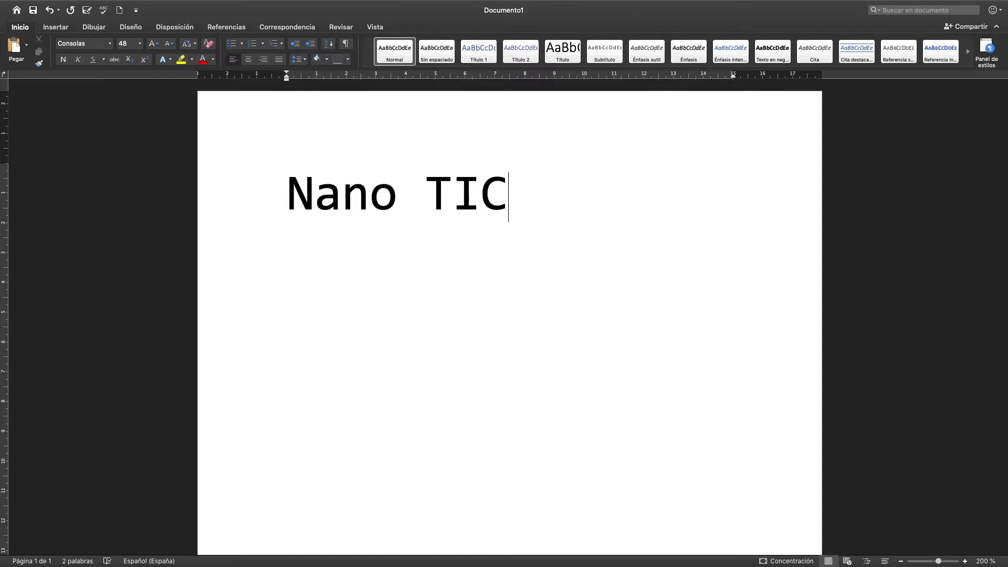
Apply bold, italic and underline to the whole text "Nano TIC" and remove all three formats again.
drag(531, 188, 261, 180)
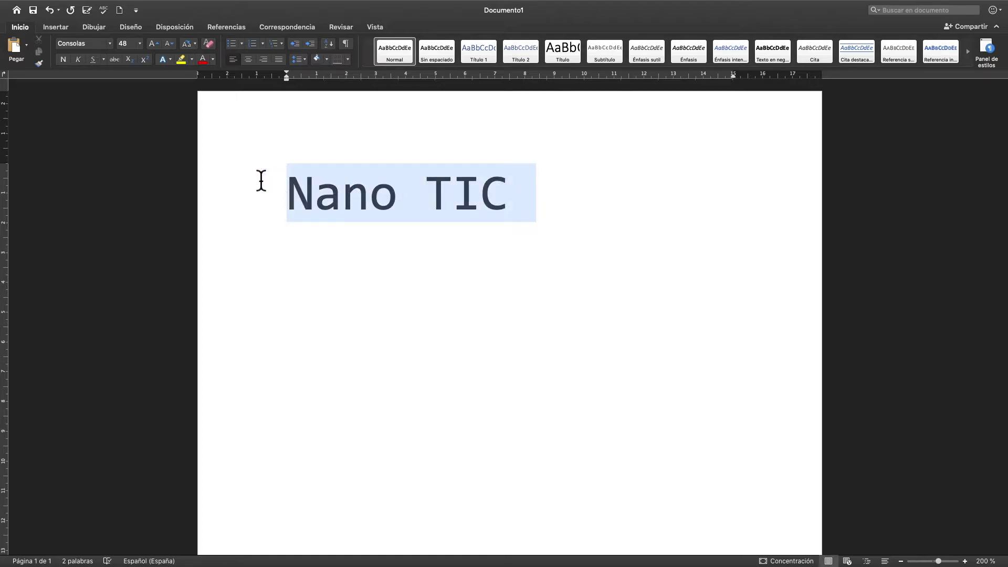
click(67, 66)
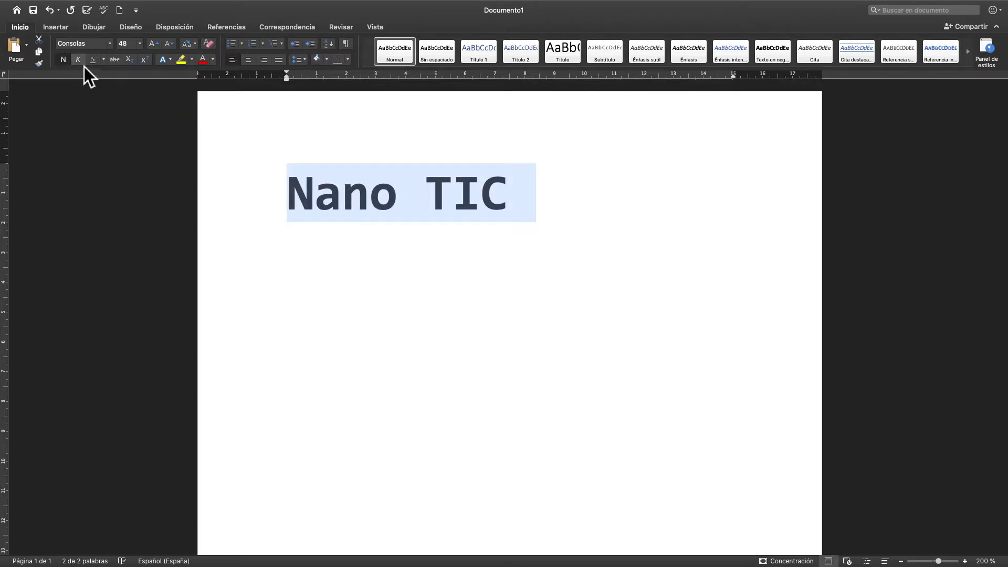
click(80, 61)
click(93, 60)
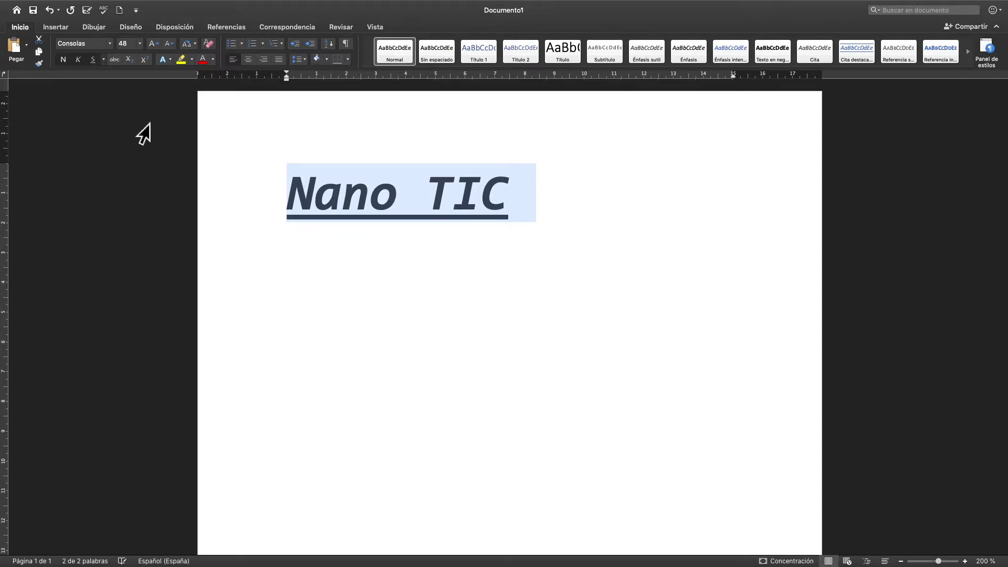
click(93, 66)
click(82, 64)
click(69, 64)
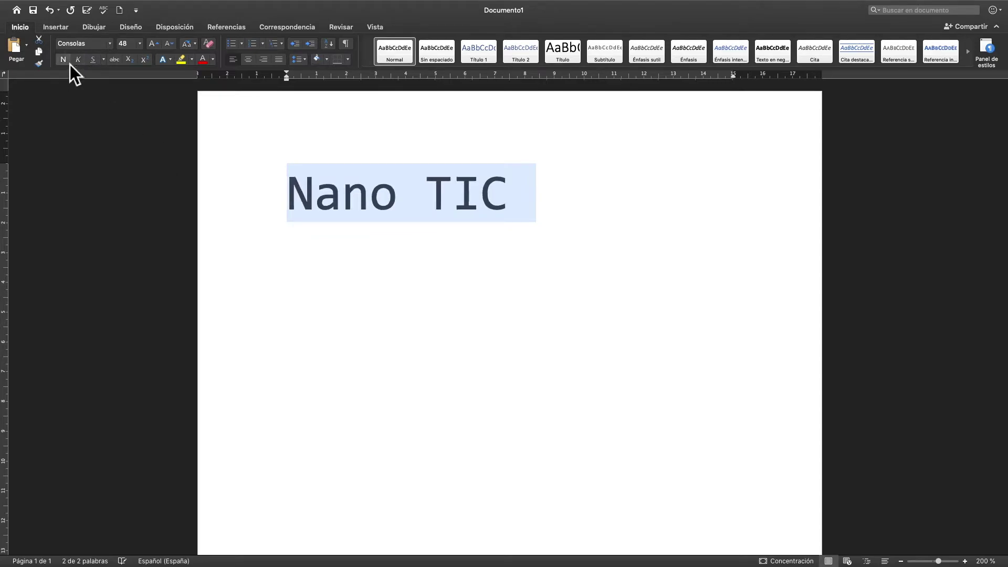
Turn underline and italic on and off one at a time for "Nano TIC", leaving the text bold only.
click(97, 65)
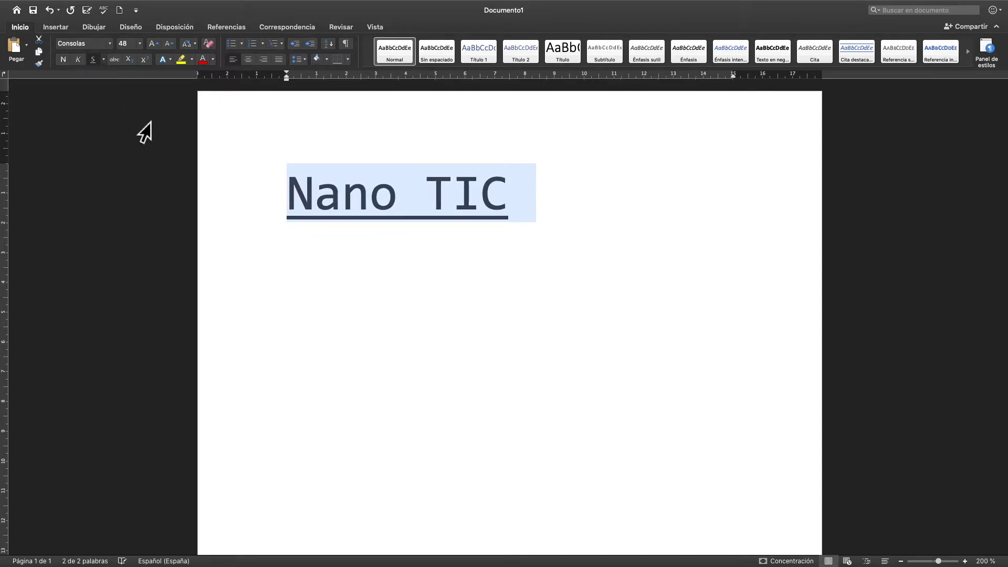
click(92, 61)
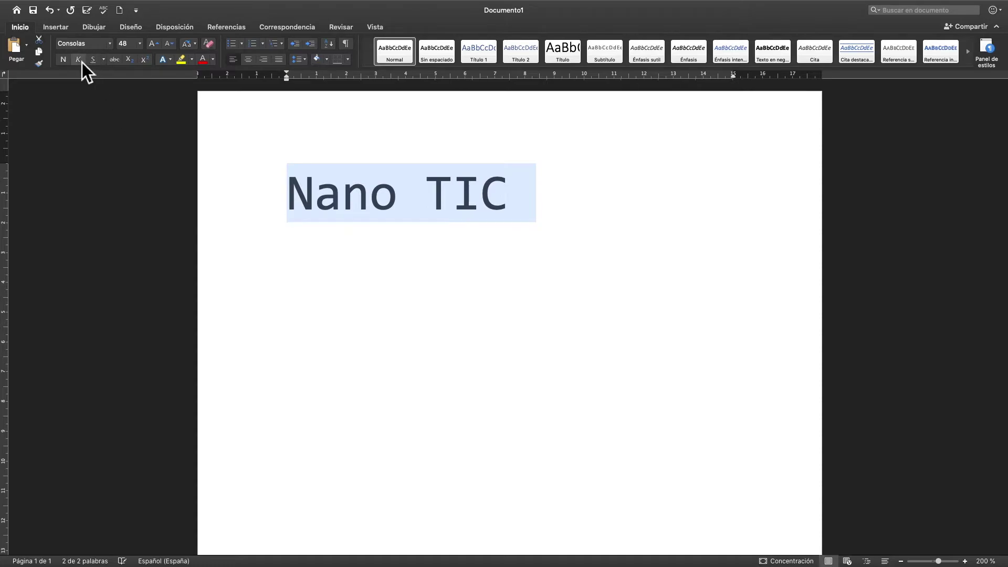
click(79, 60)
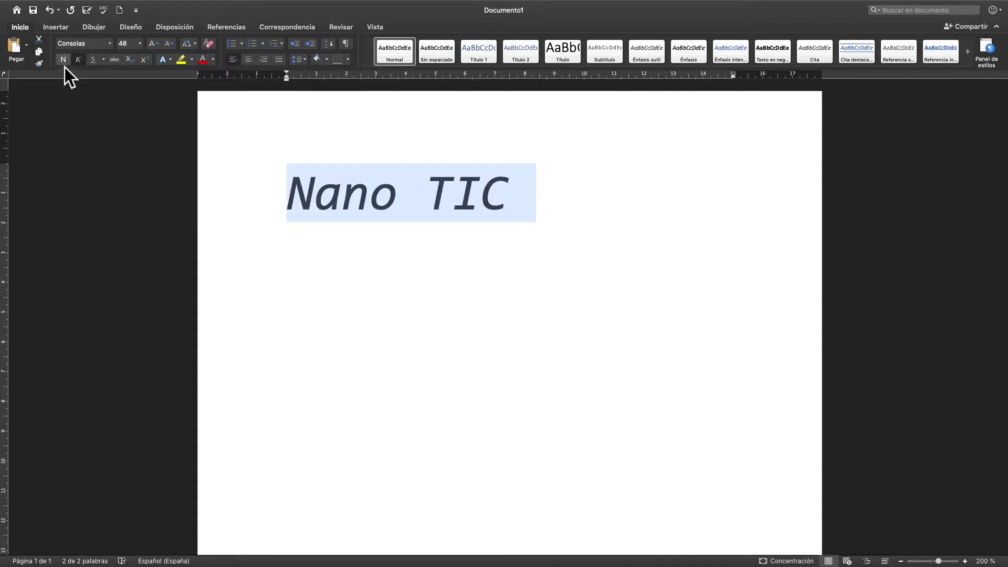
click(79, 61)
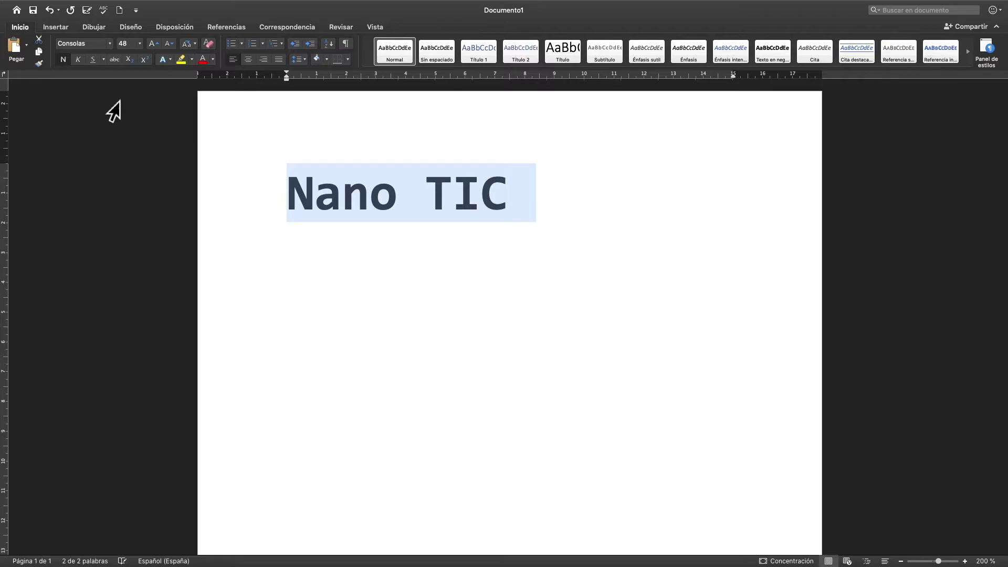
Delete the text and re-enter "Nano TIC" with bold and underline switched on beforehand.
click(552, 201)
drag(552, 201, 308, 190)
key(BackSpace)
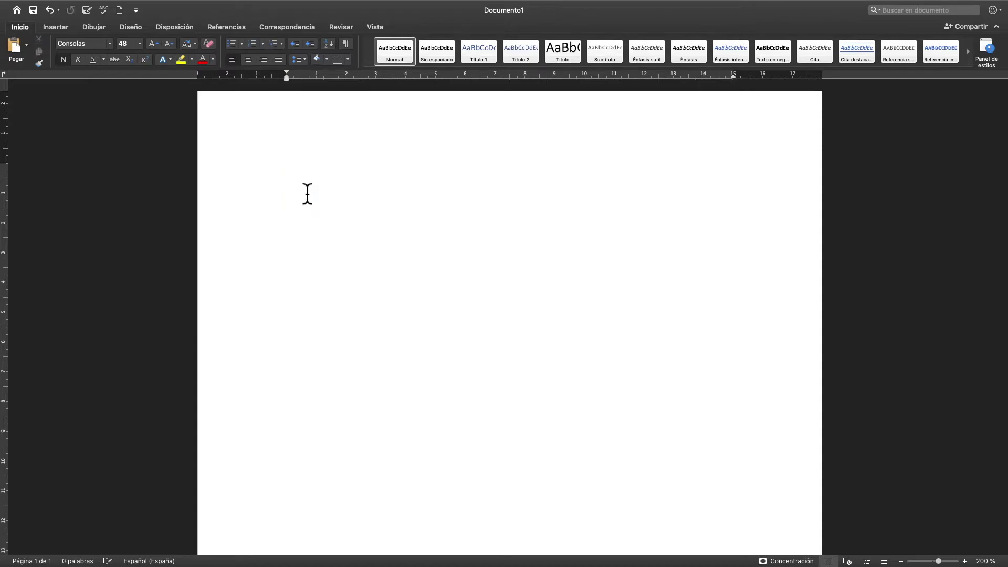
click(67, 64)
text(Nan)
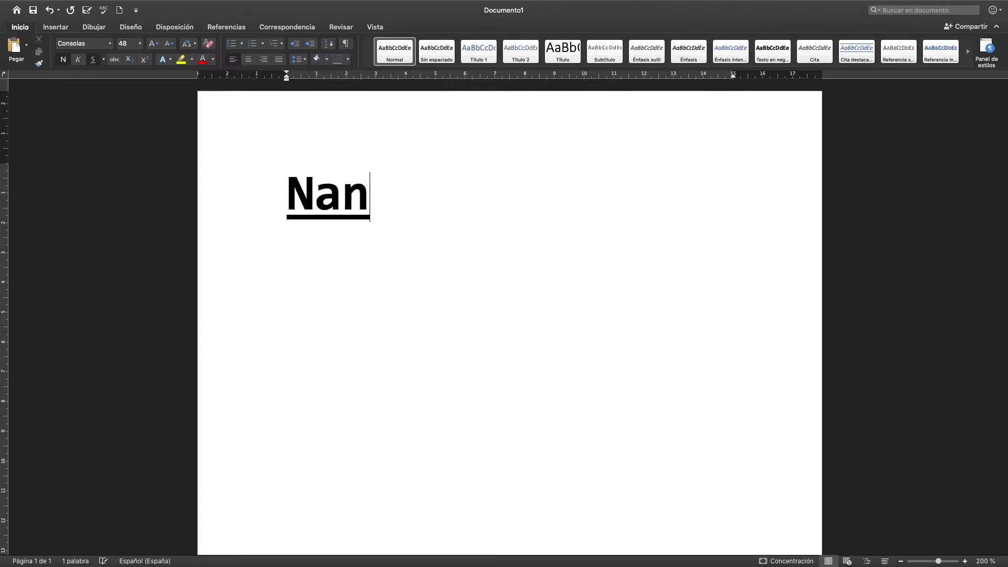
text(o TIC)
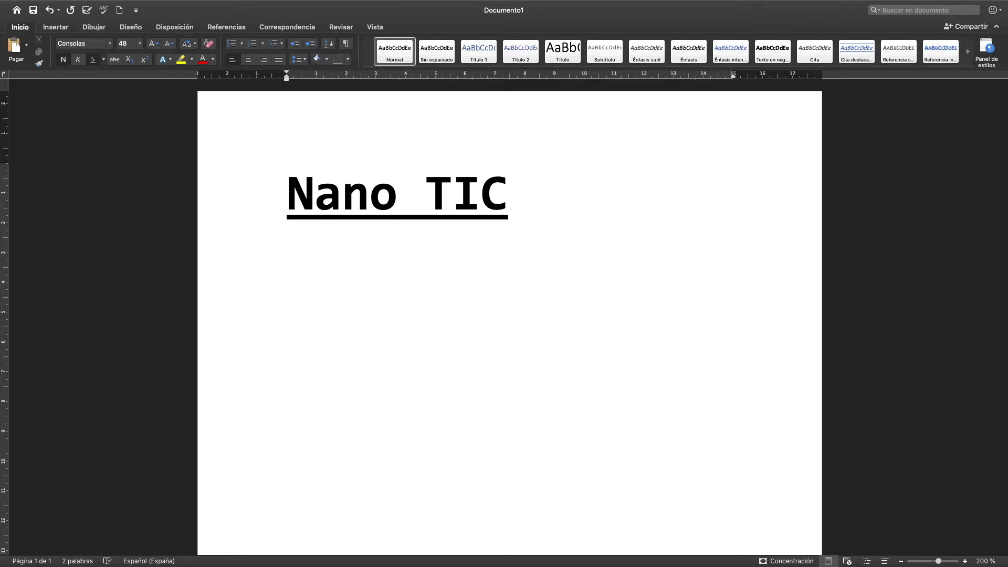
Select "Nano TIC" and try the double, thick and dotted underline styles on it in turn.
drag(528, 202, 345, 210)
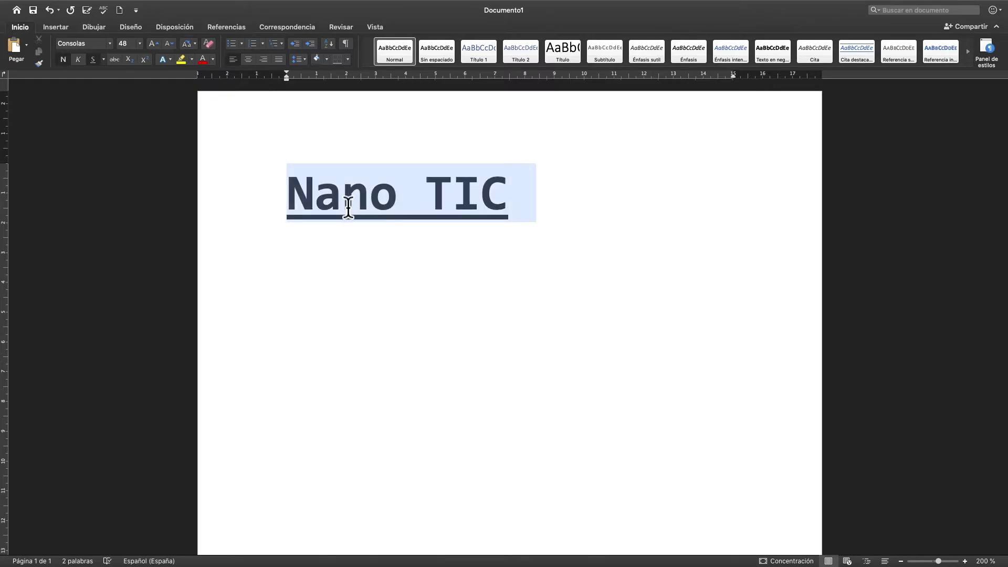
click(106, 64)
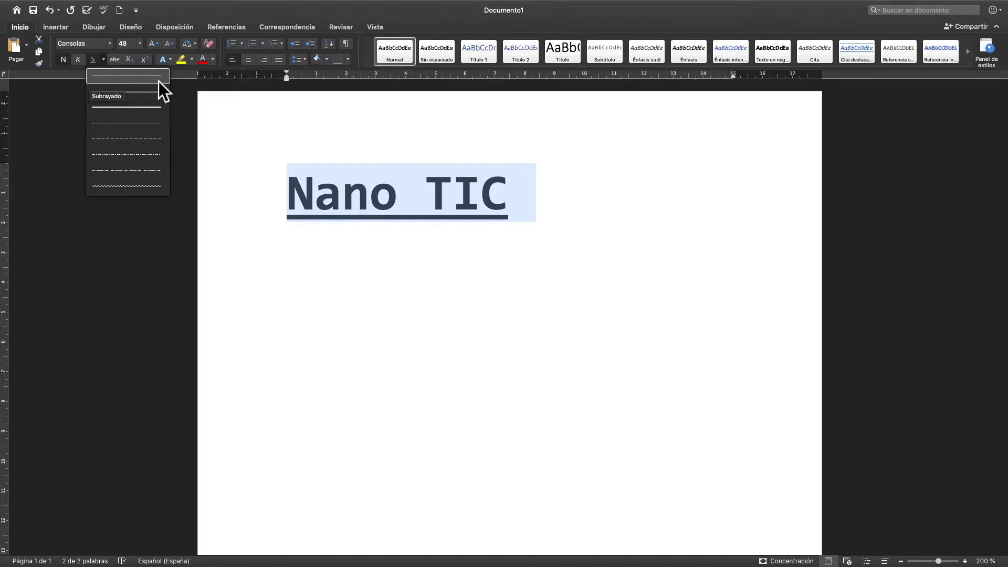
click(139, 96)
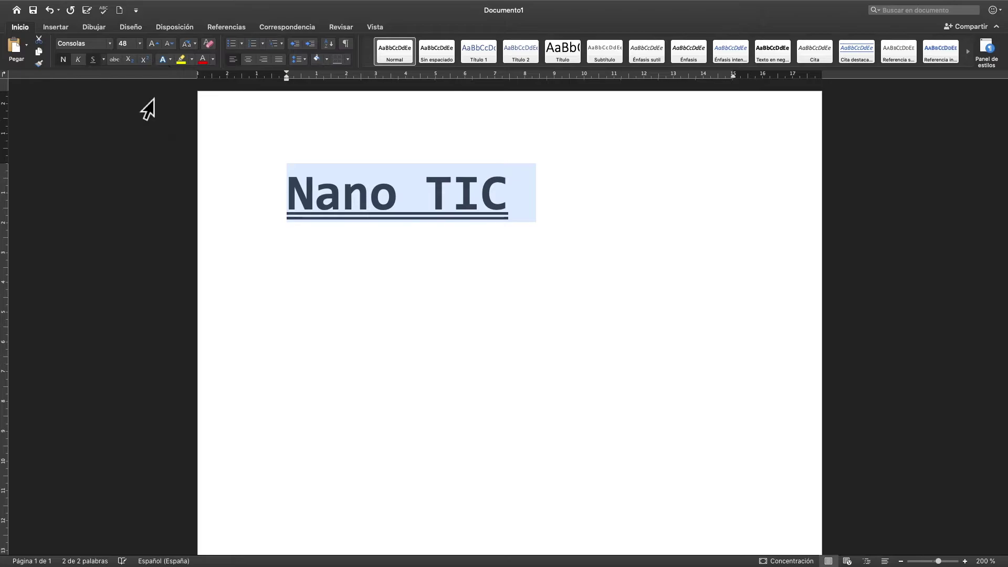
click(104, 60)
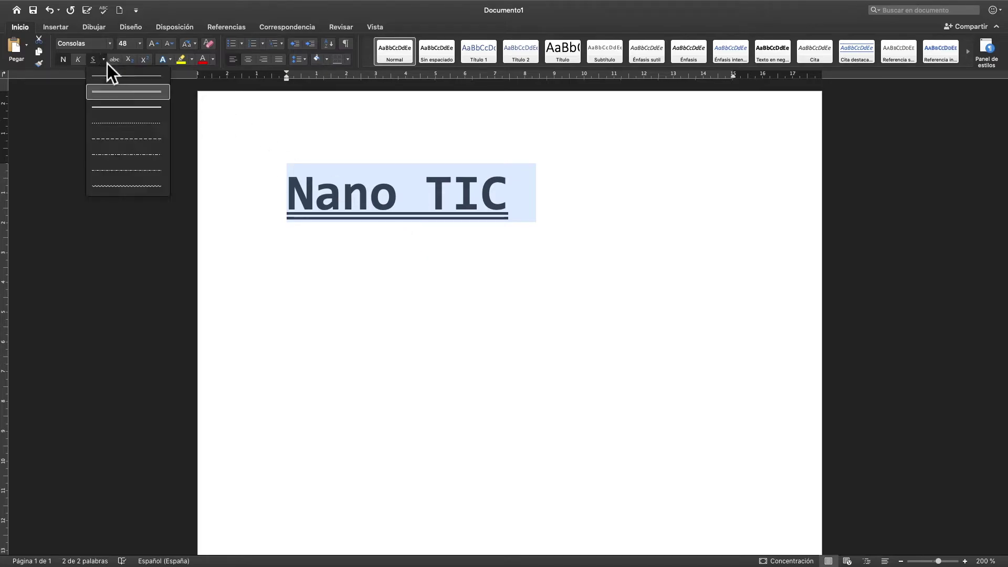
click(131, 114)
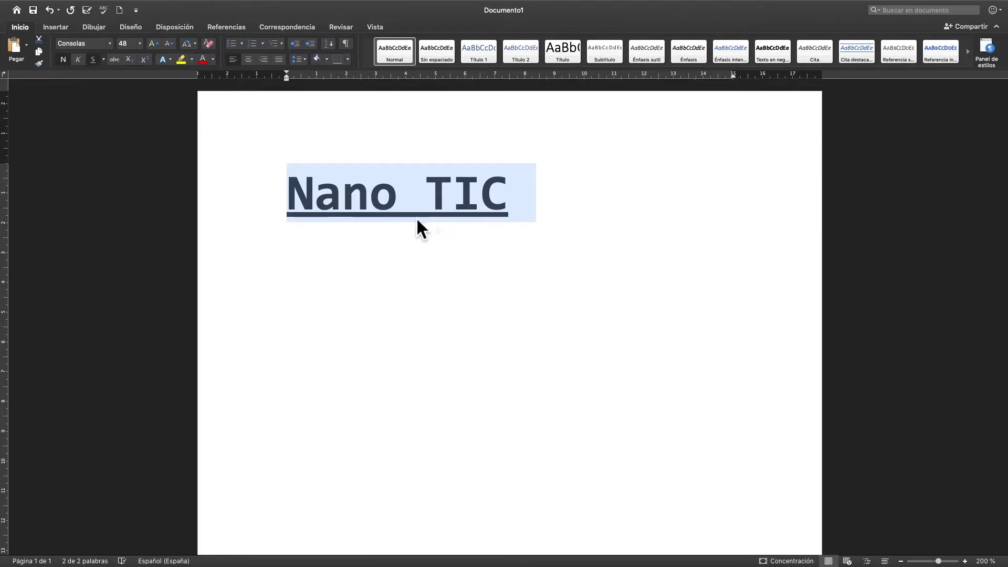
click(104, 61)
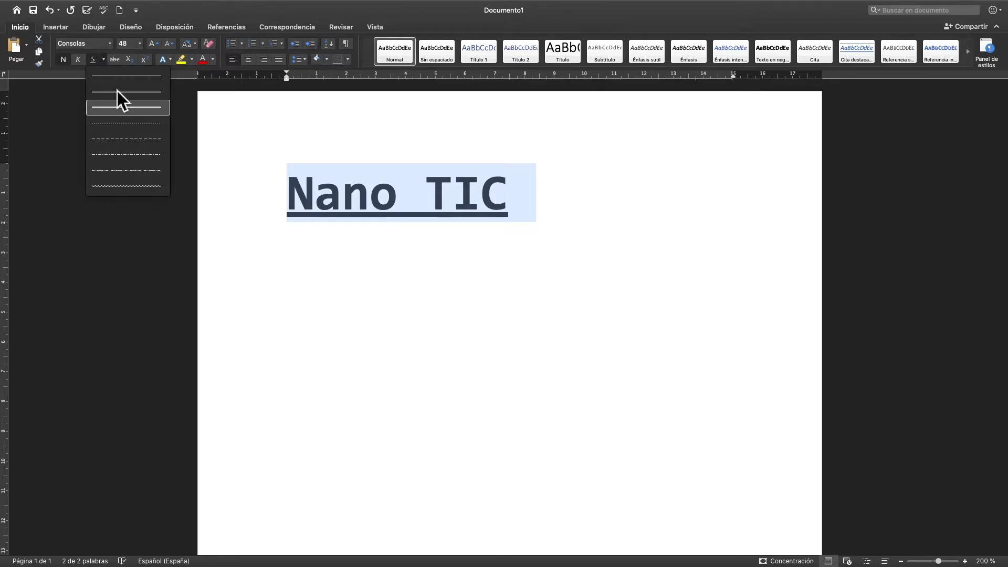
click(121, 125)
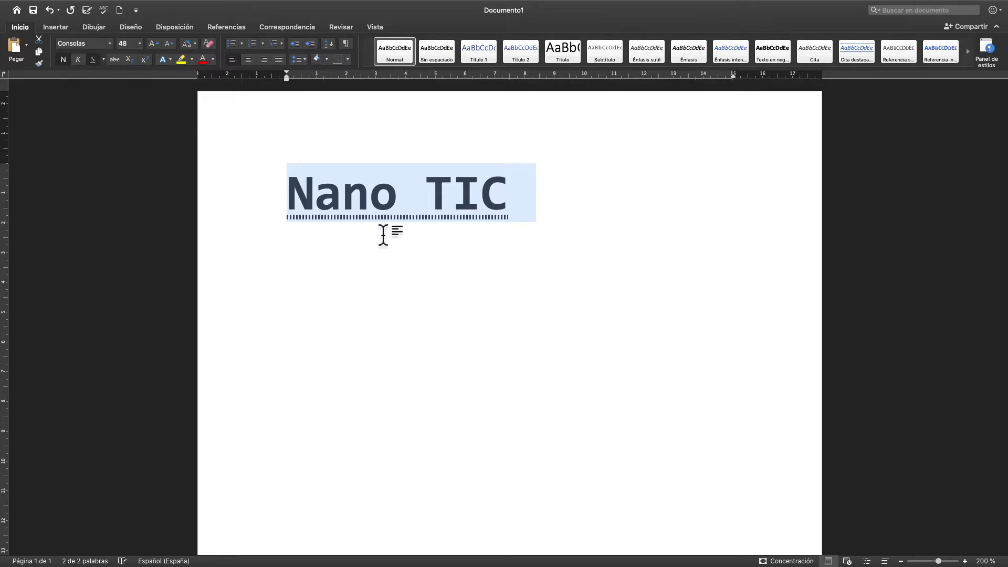
Try the dashed, dot-dash and dot-dot-dash underline styles on "Nano TIC" in turn.
click(105, 63)
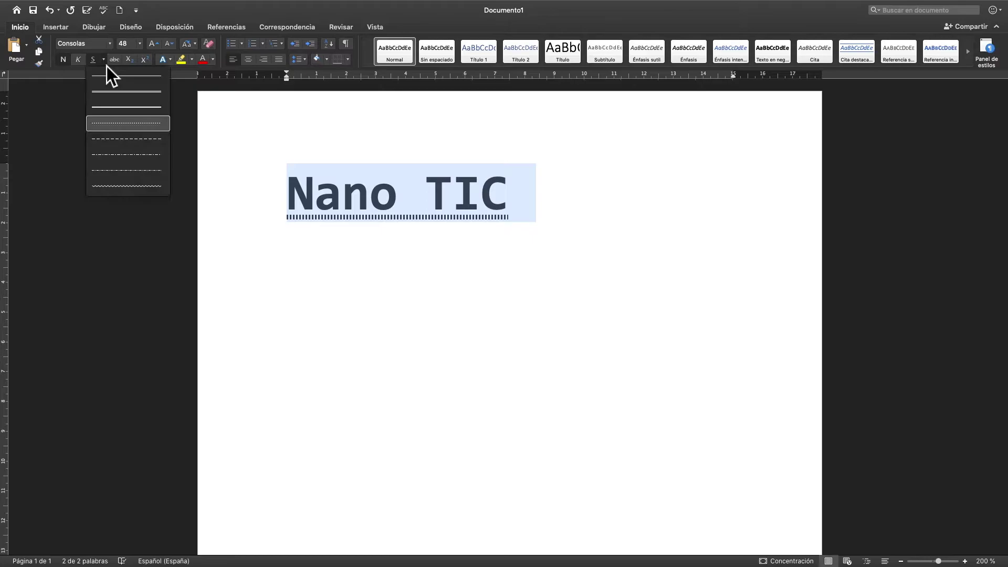
click(124, 146)
click(104, 62)
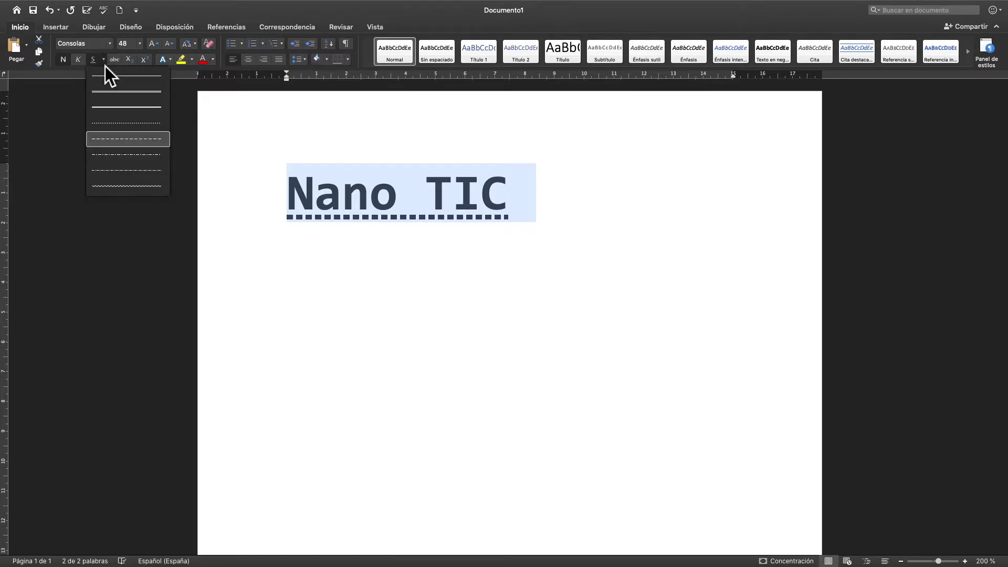
click(127, 156)
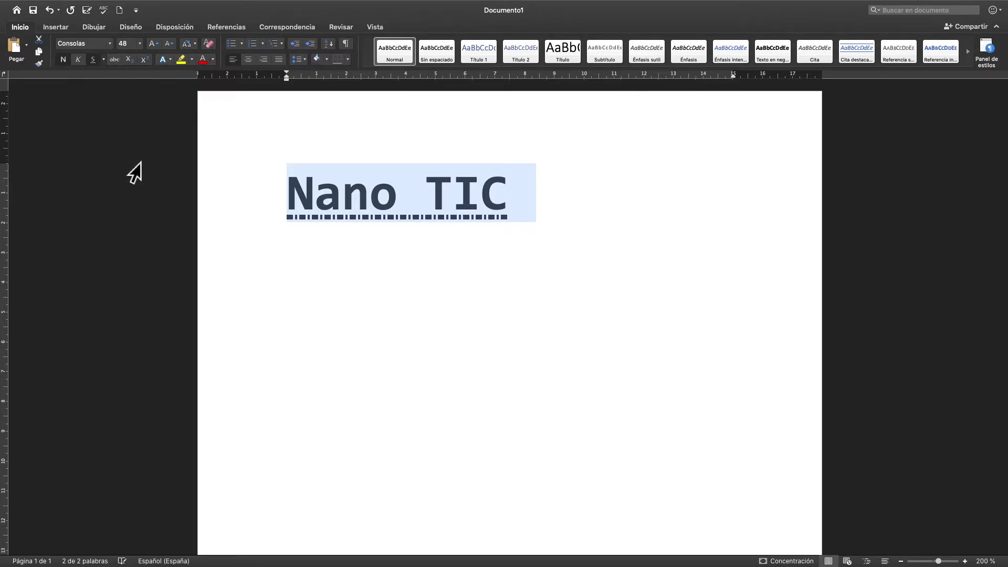
click(104, 61)
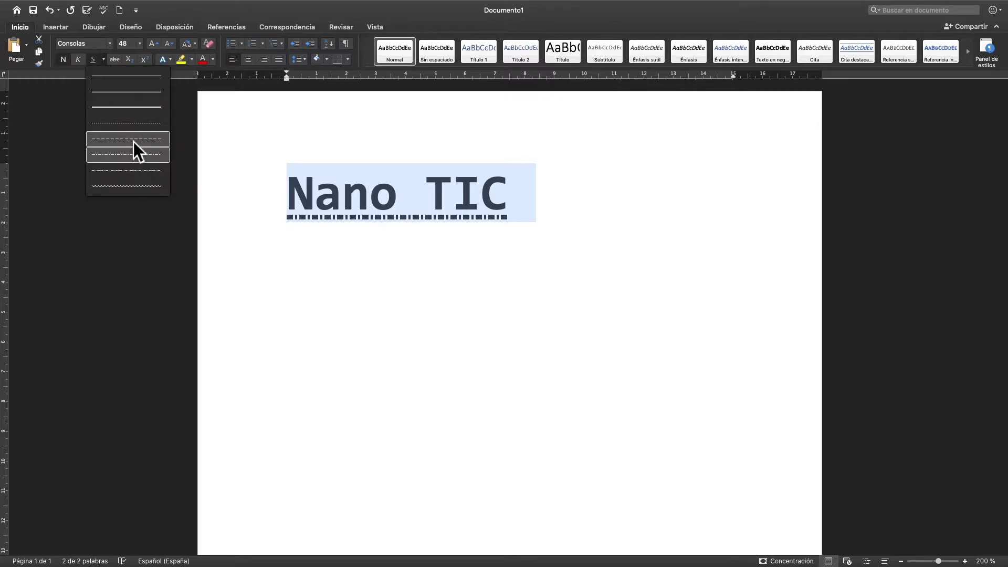
click(128, 175)
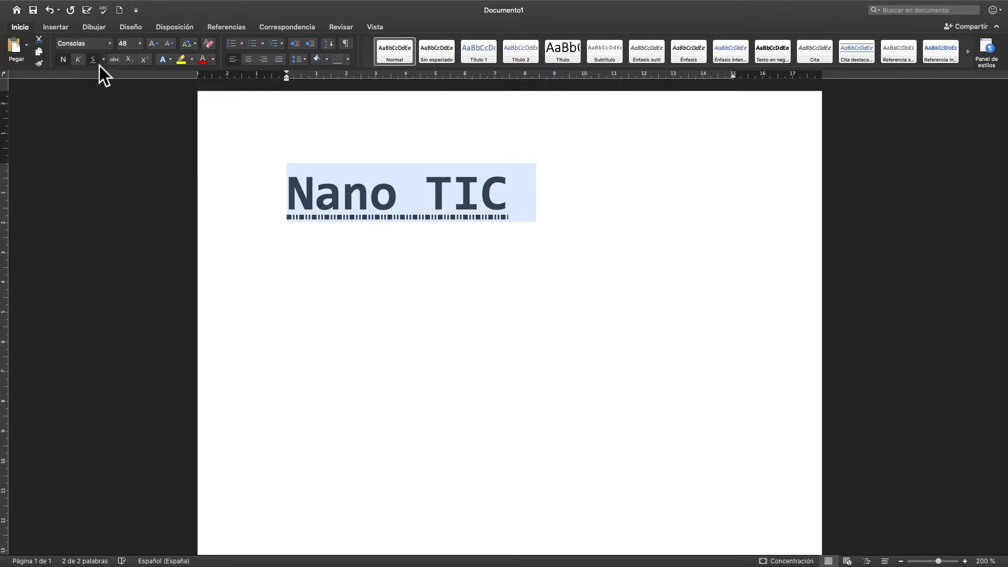
Try the wavy and thick underline styles on "Nano TIC" and return it to the single underline.
click(105, 60)
click(128, 187)
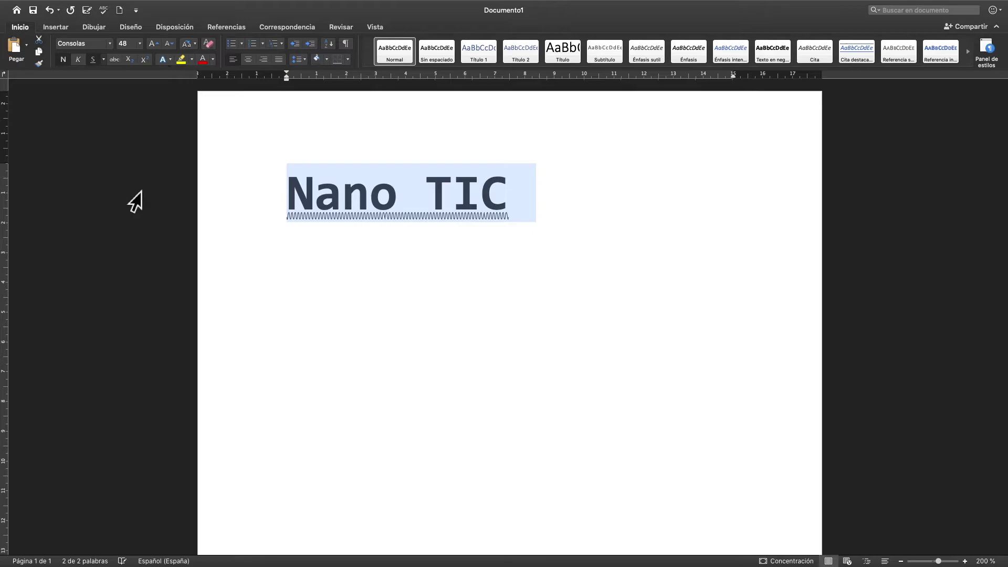
click(108, 66)
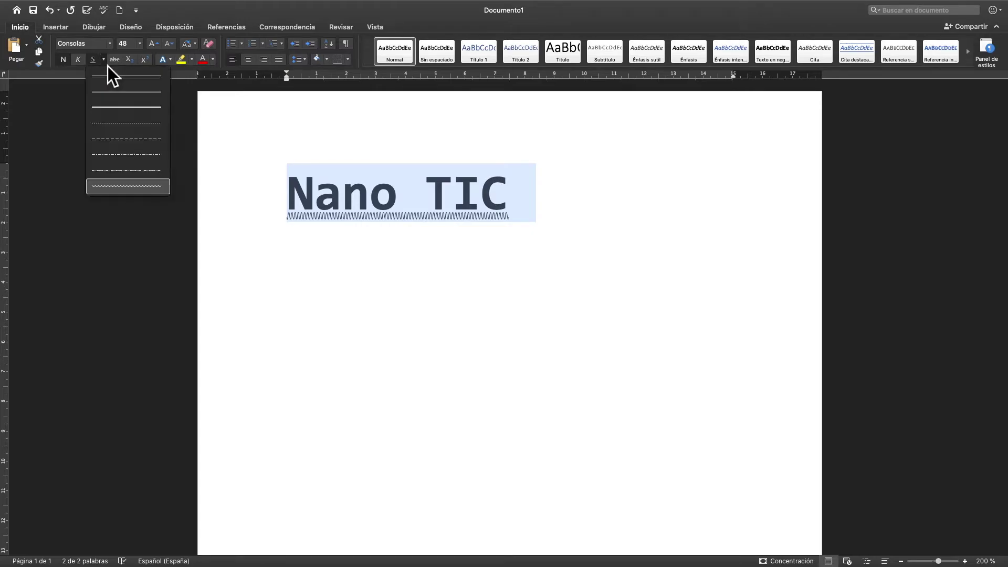
click(127, 108)
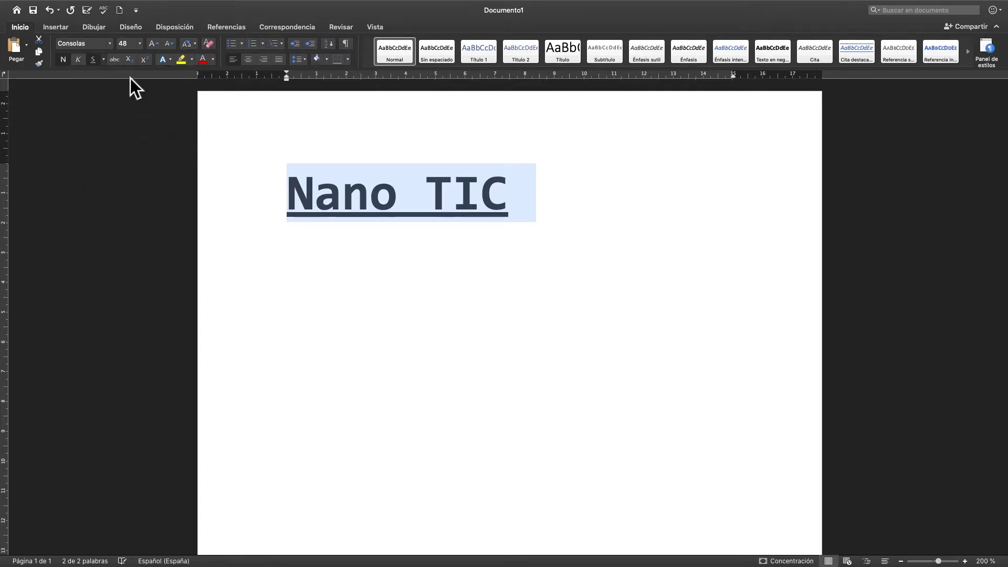
click(105, 61)
click(116, 84)
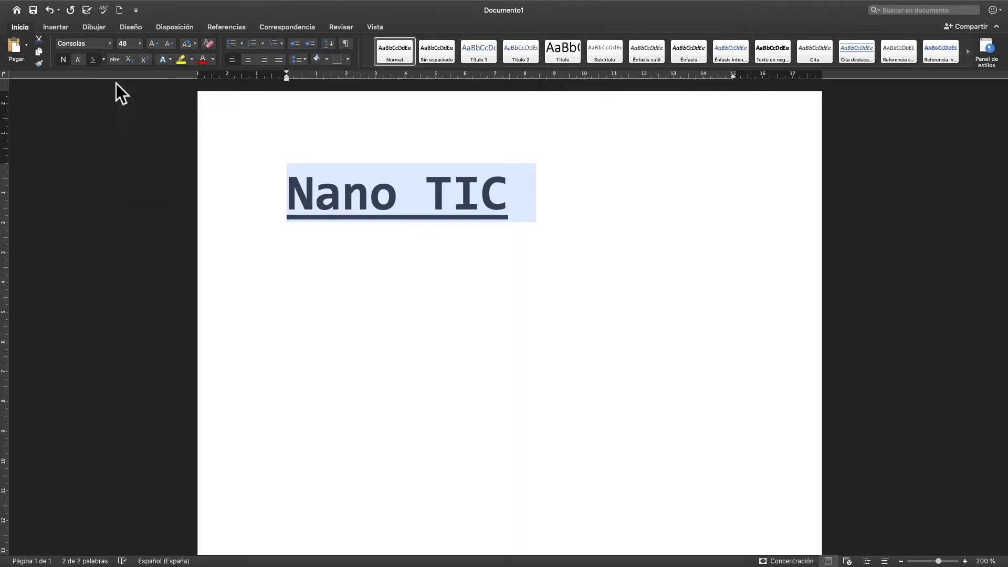
Reselect the whole text "Nano TIC" and remove its underline and bold formatting.
click(536, 197)
drag(564, 206, 291, 199)
click(93, 59)
click(66, 65)
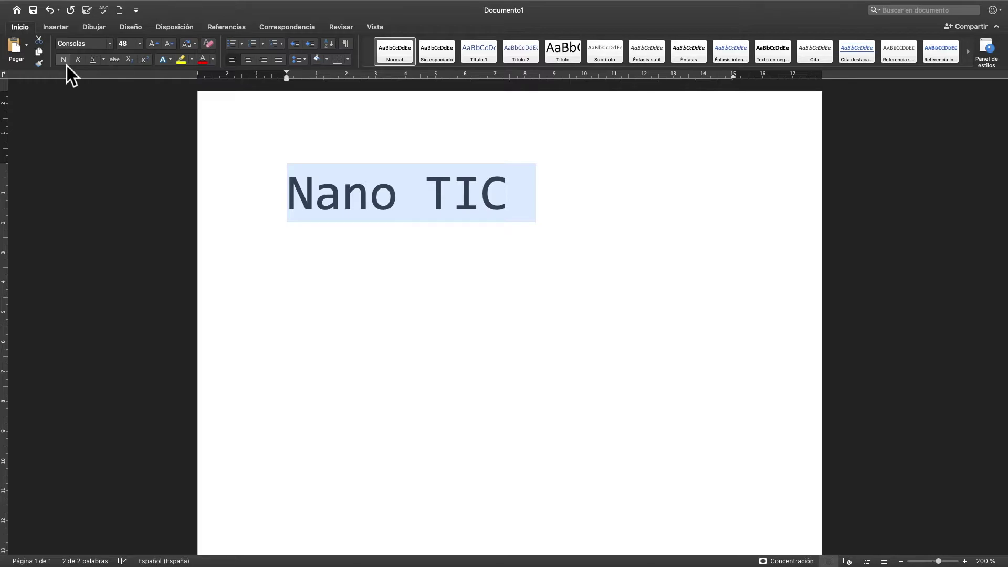
Apply strikethrough to the whole text "Nano TIC" and remove it again.
click(117, 66)
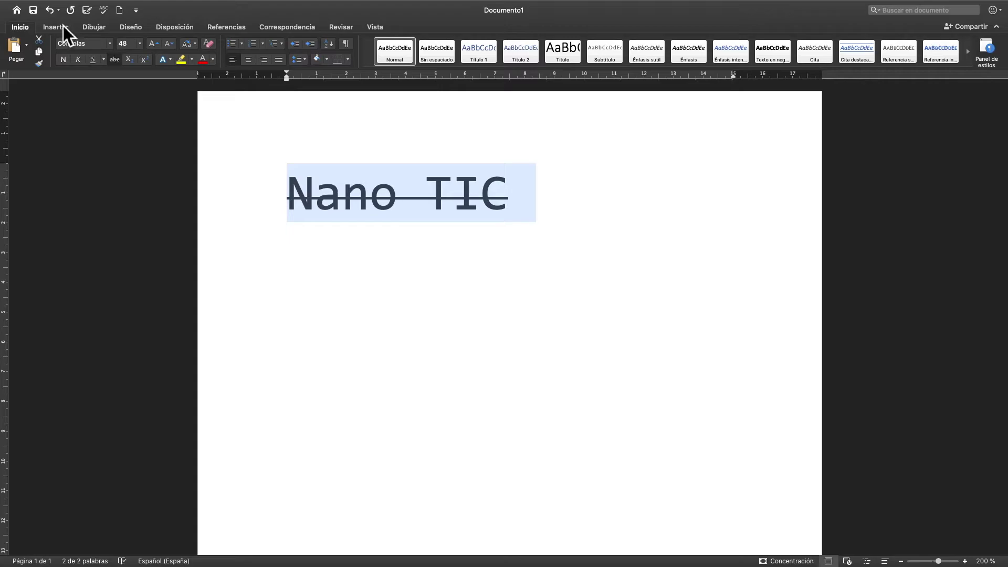
click(116, 62)
click(543, 204)
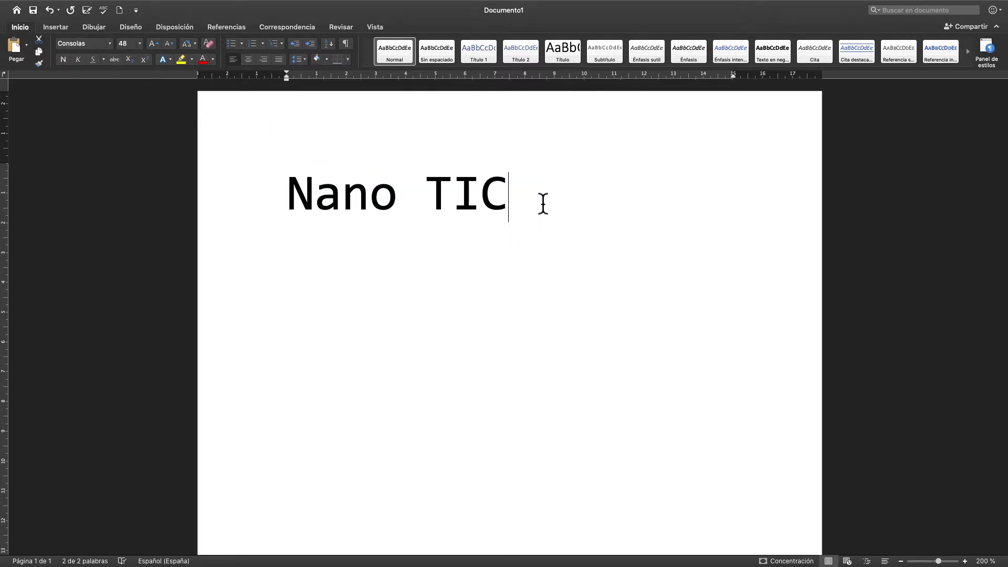
Apply strikethrough to only the word "Nano" and remove it again.
drag(396, 203, 279, 204)
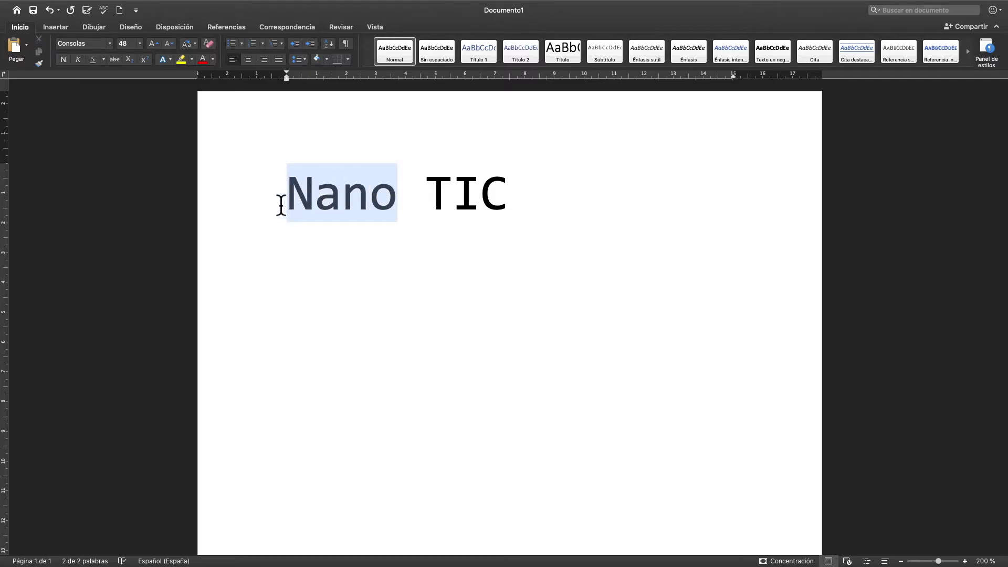
click(115, 60)
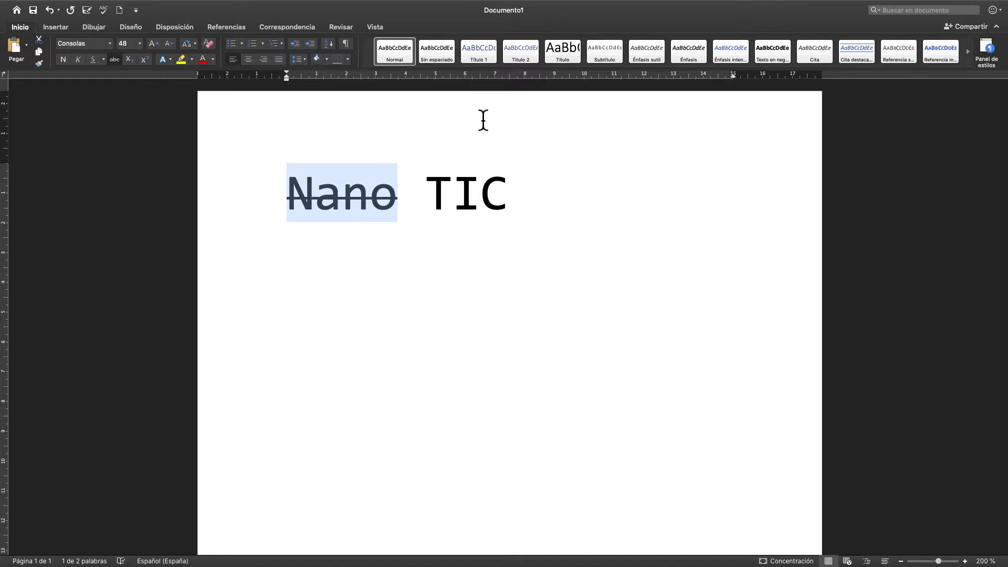
click(114, 60)
click(522, 208)
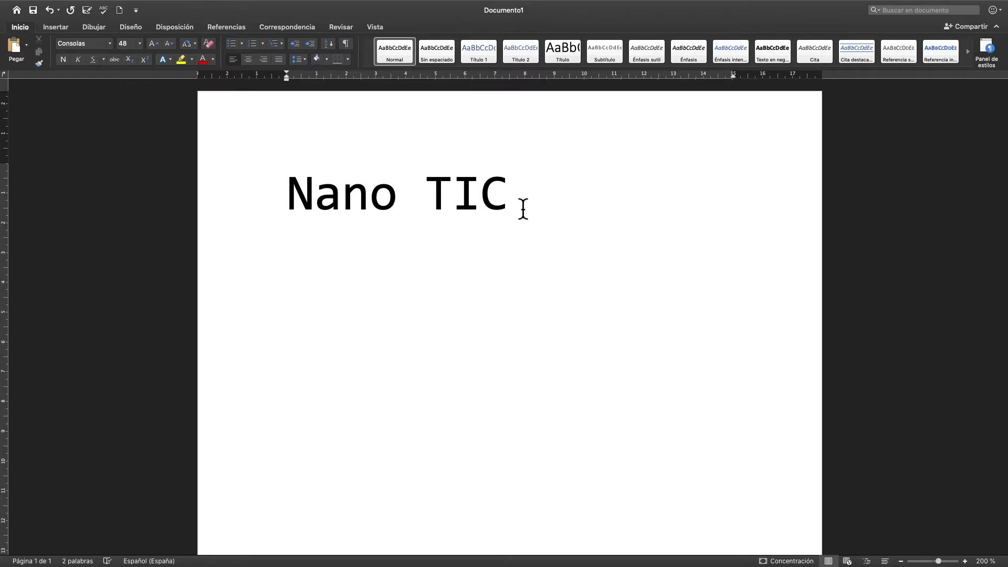
Insert the word "de" between "Nano" and "TIC" and delete it together with the spaces around it.
click(419, 203)
key(BackSpace)
text(de)
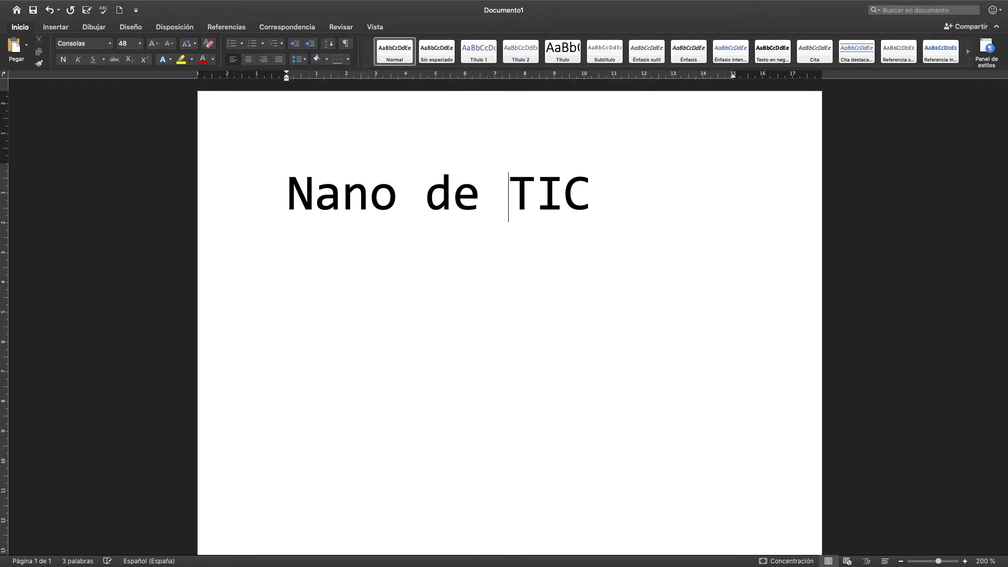
key(BackSpace)
key(BackSpace)
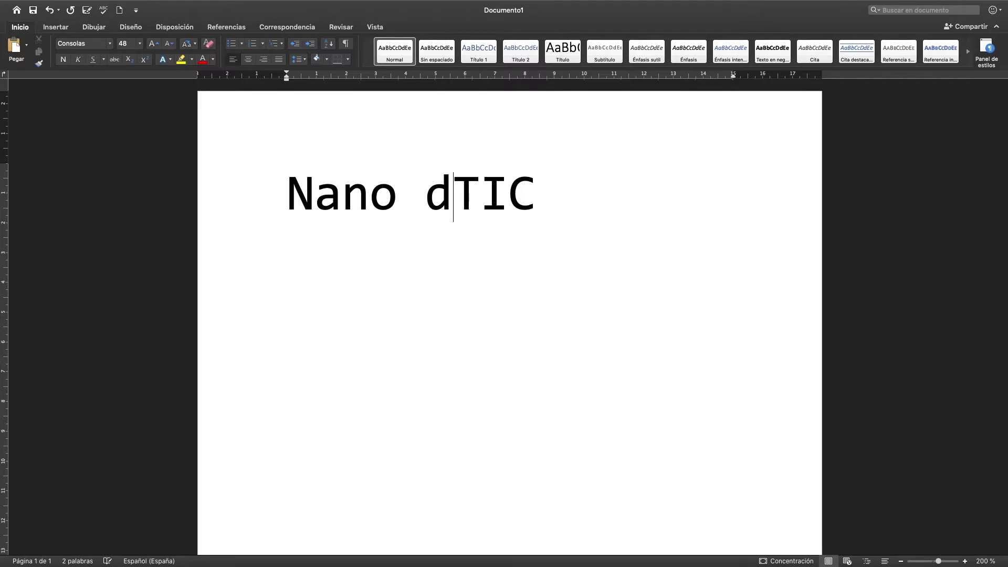
key(BackSpace)
key(BackSpace)
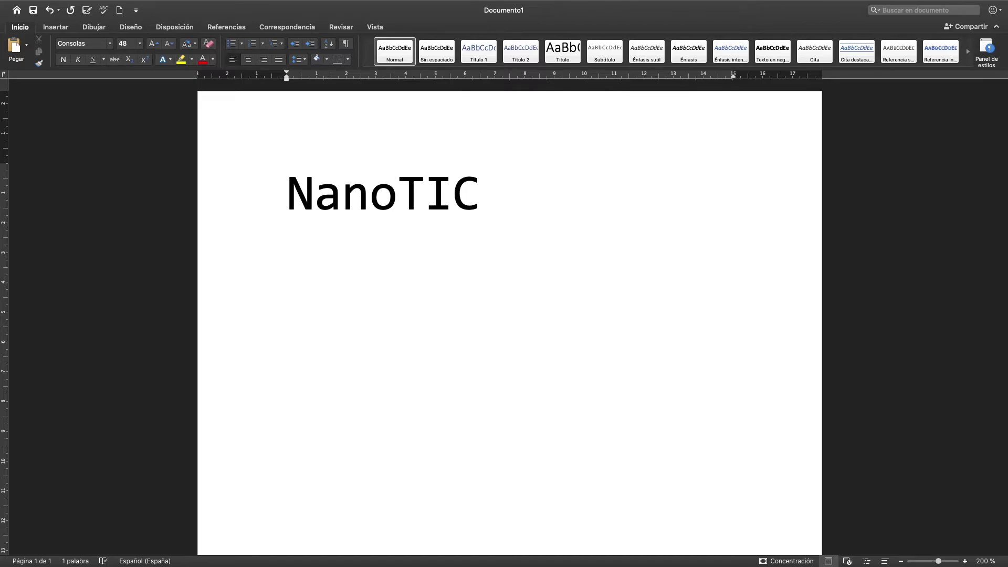
Replace the whole text "NanoTIC" with the new text "Esto mas largo de normla".
drag(488, 198, 290, 211)
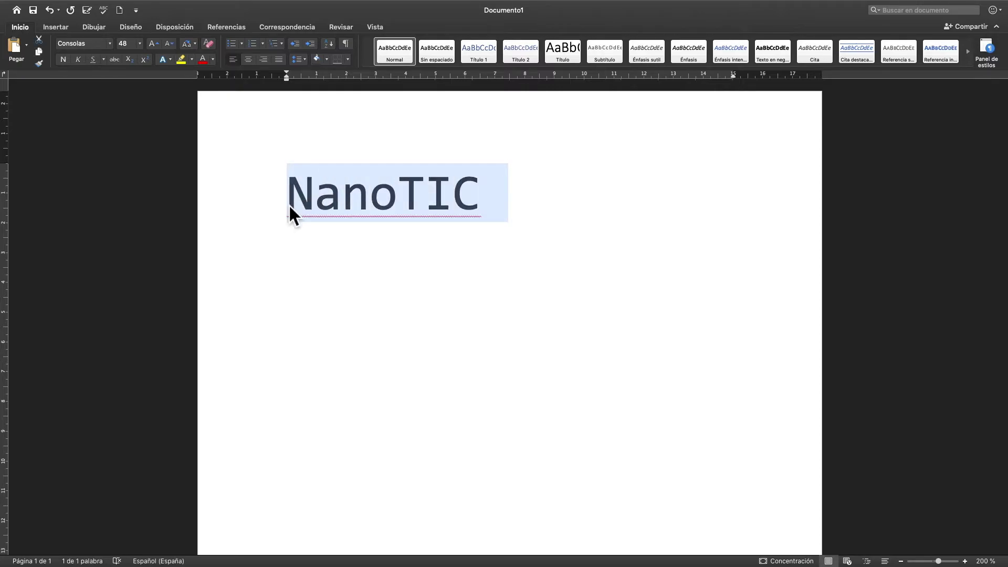
key(BackSpace)
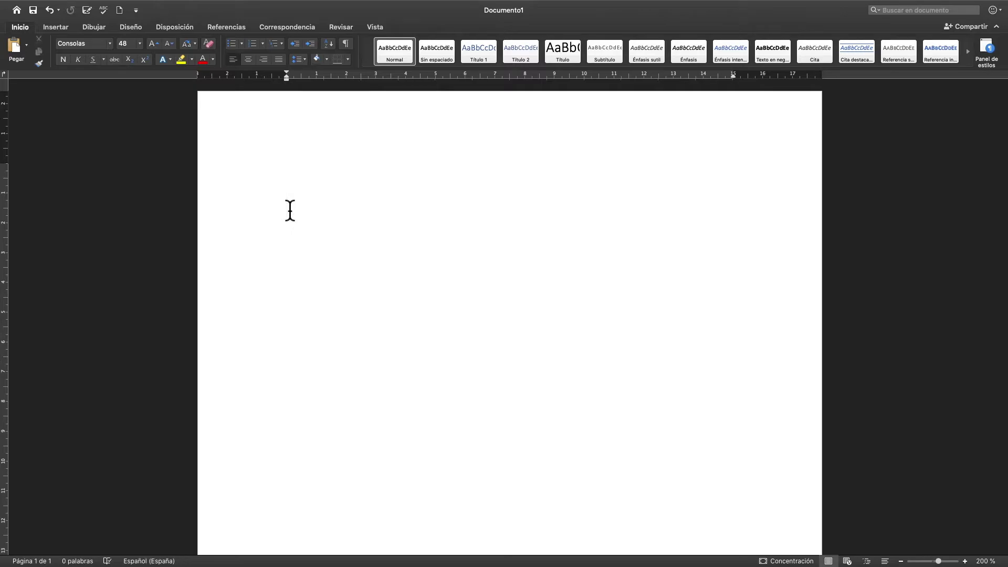
text(Esto )
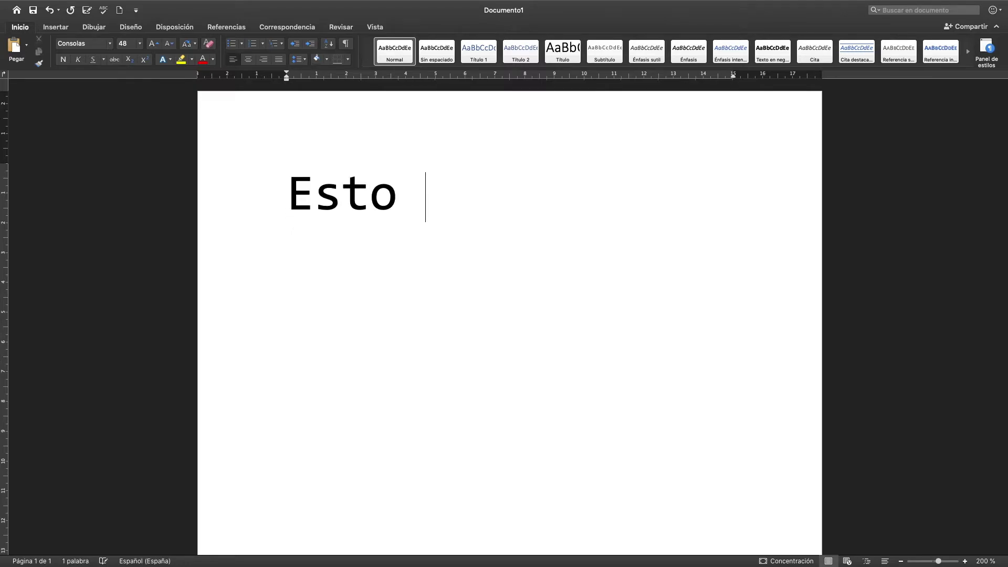
text(mas a)
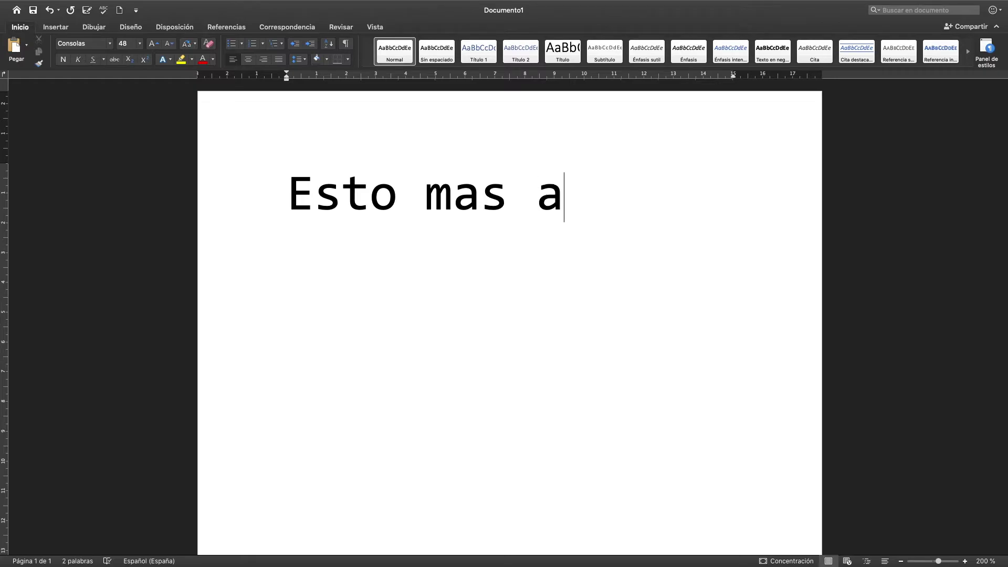
key(BackSpace)
text(largo de no)
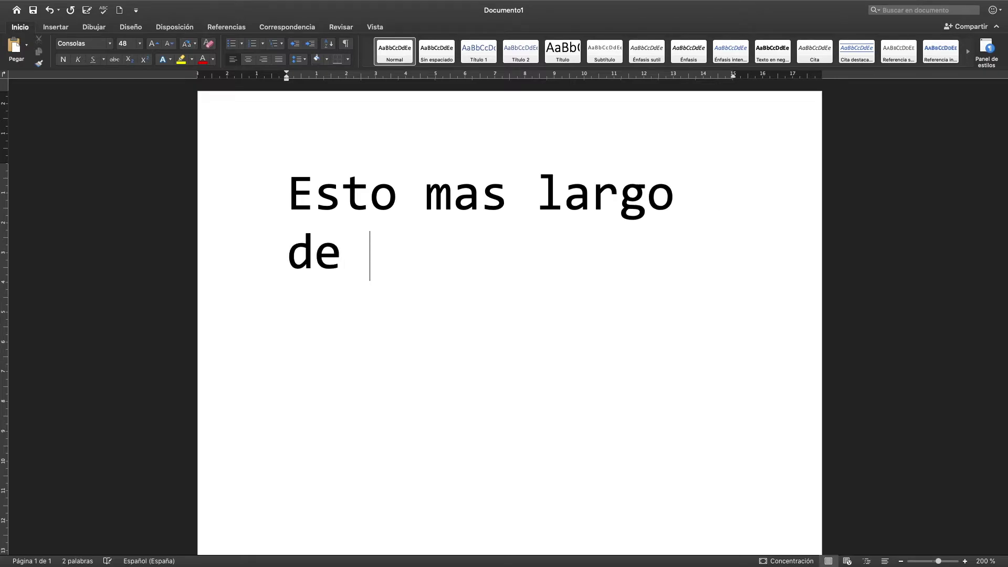
key(BackSpace)
text(rmla)
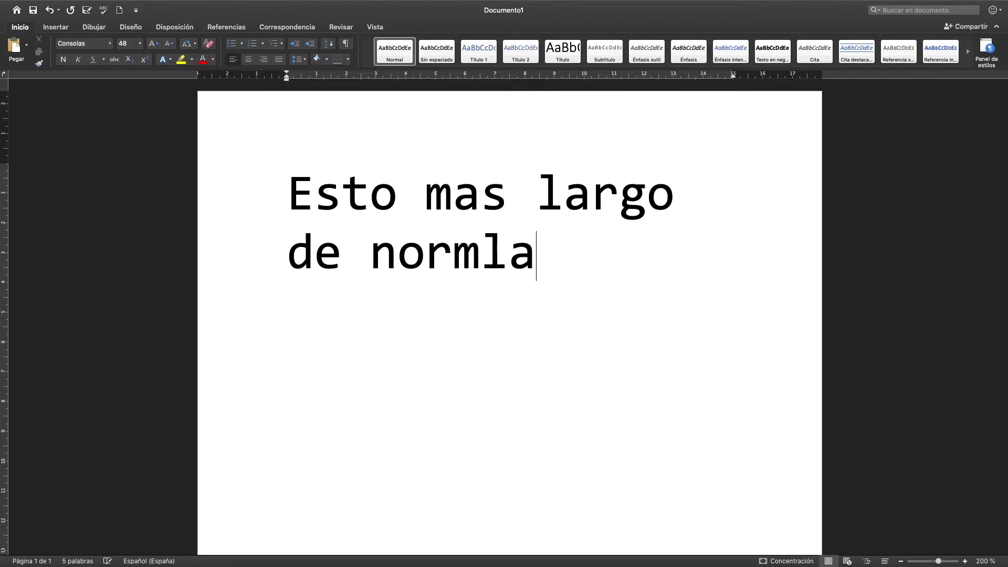
Replace the ending "de normla" with "que antes" so the sentence reads "Esto mas largo que antes".
key(BackSpace)
key(BackSpace)
key(BackSpace)
key(BackSpace)
key(BackSpace)
key(BackSpace)
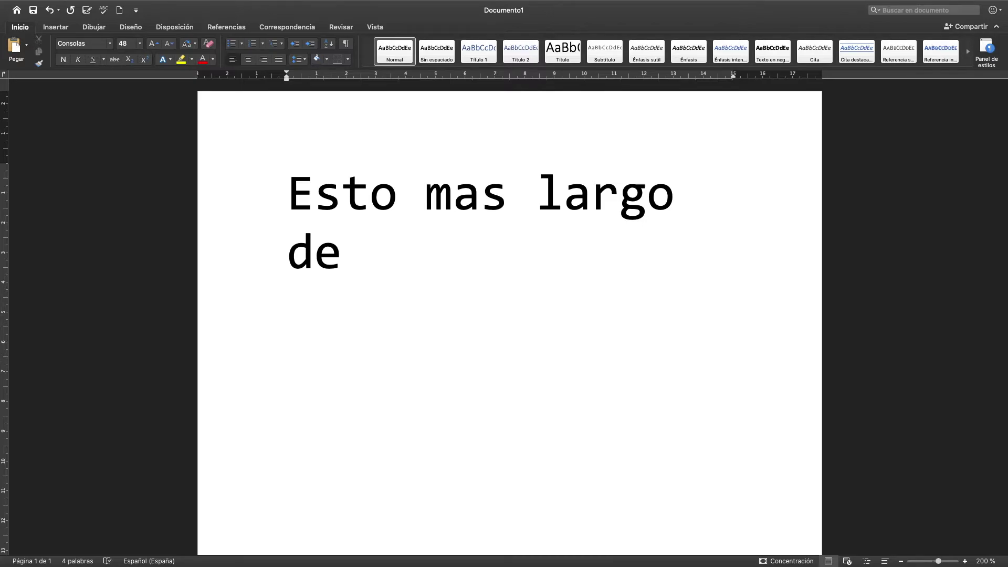
key(BackSpace)
key(BackSpace)
key(BackSpace)
text(que a)
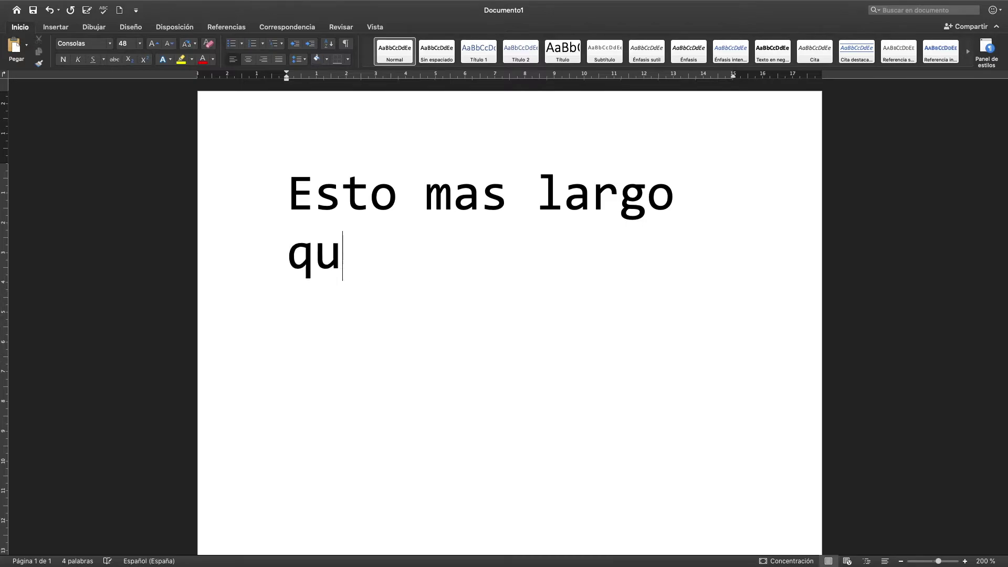
text(ntes)
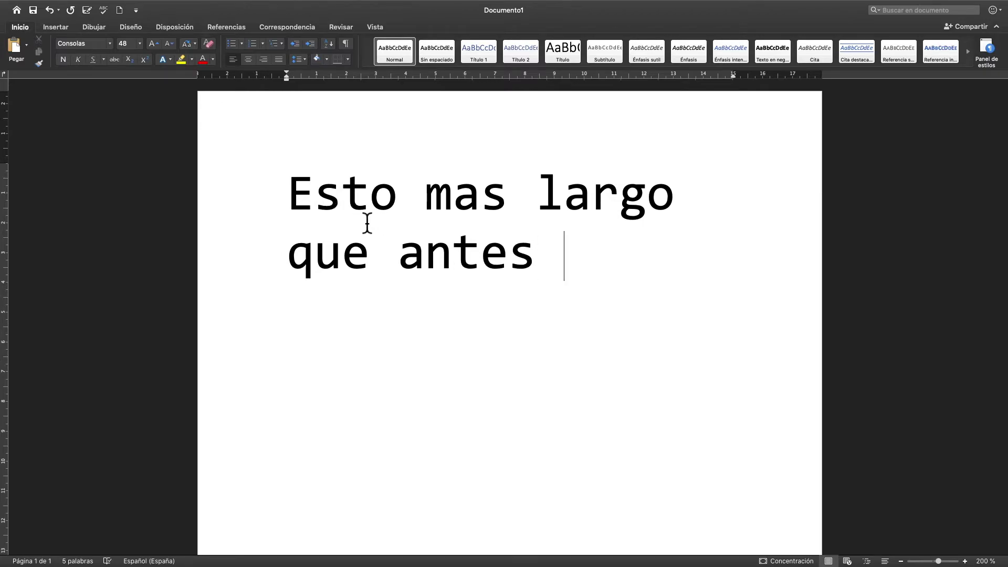
Shrink the font of the whole sentence "Esto mas largo que antes" and set its size to 30.
drag(290, 202, 560, 266)
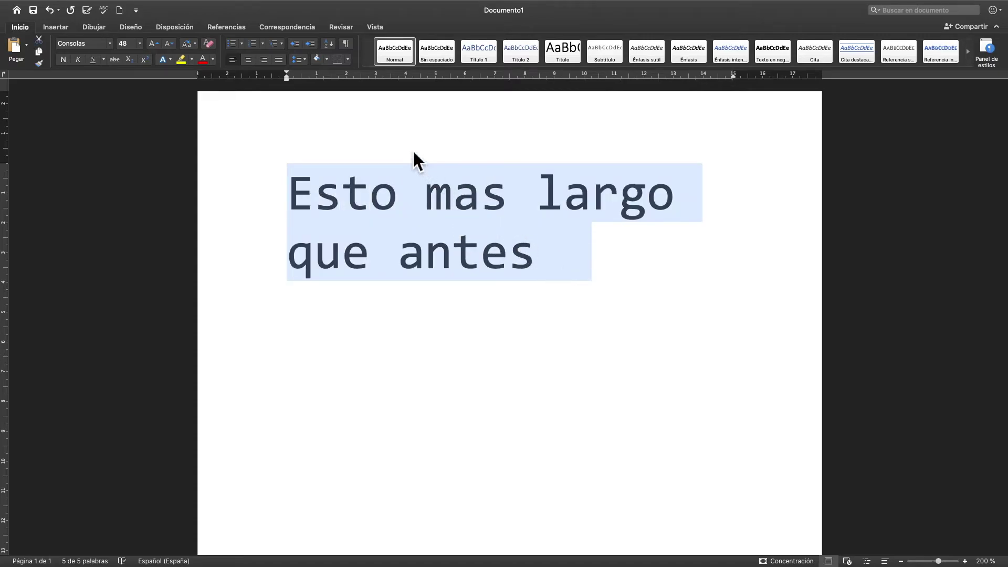
click(172, 48)
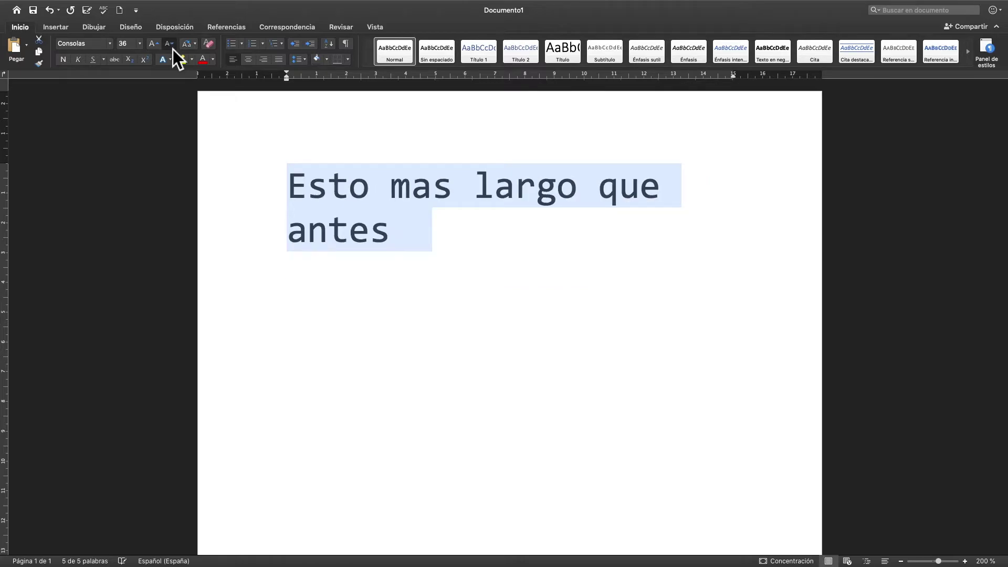
click(173, 48)
click(131, 50)
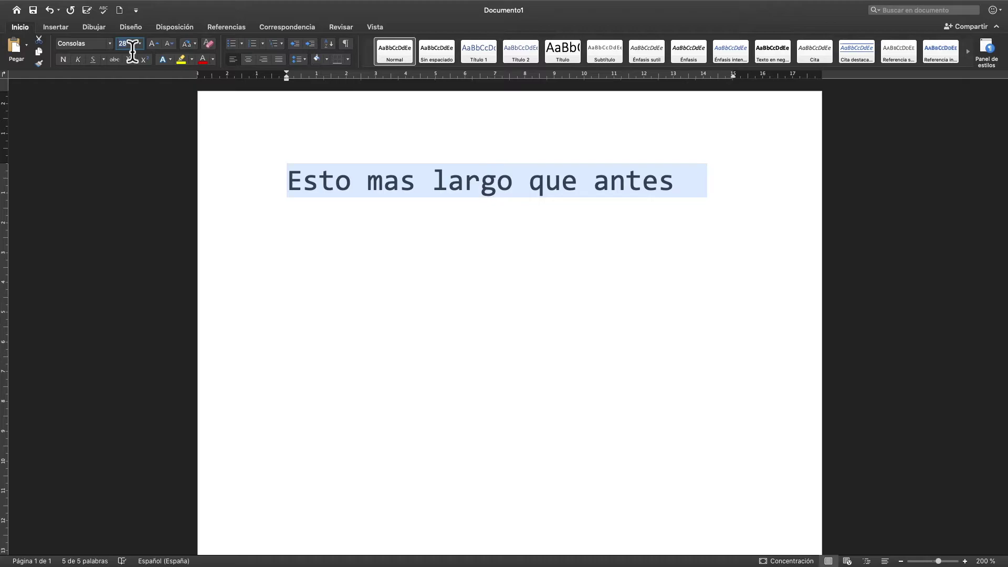
text(30)
key(Return)
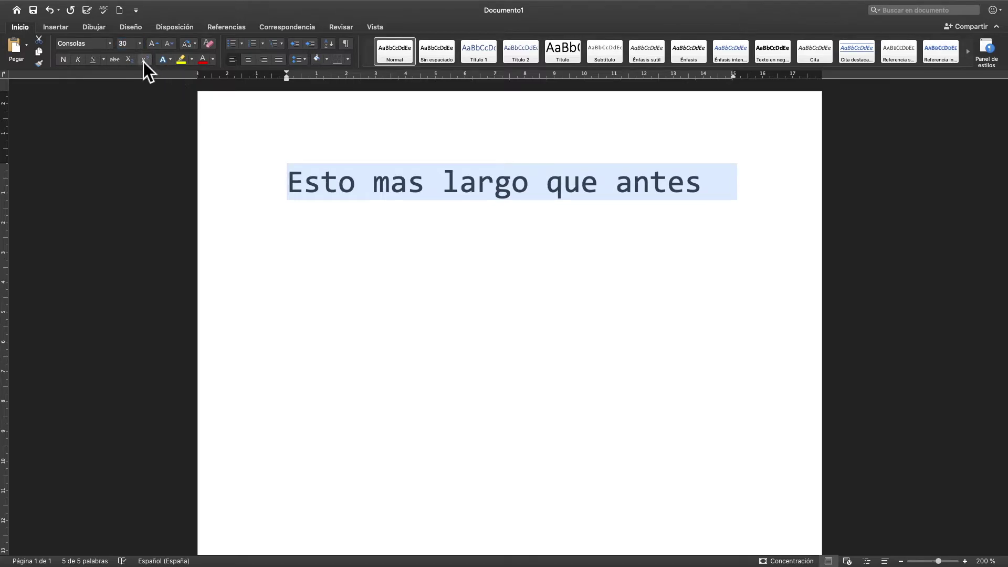
Try font size 35 on the whole sentence, return it to 30 and deselect the text.
click(134, 50)
text(35)
key(Return)
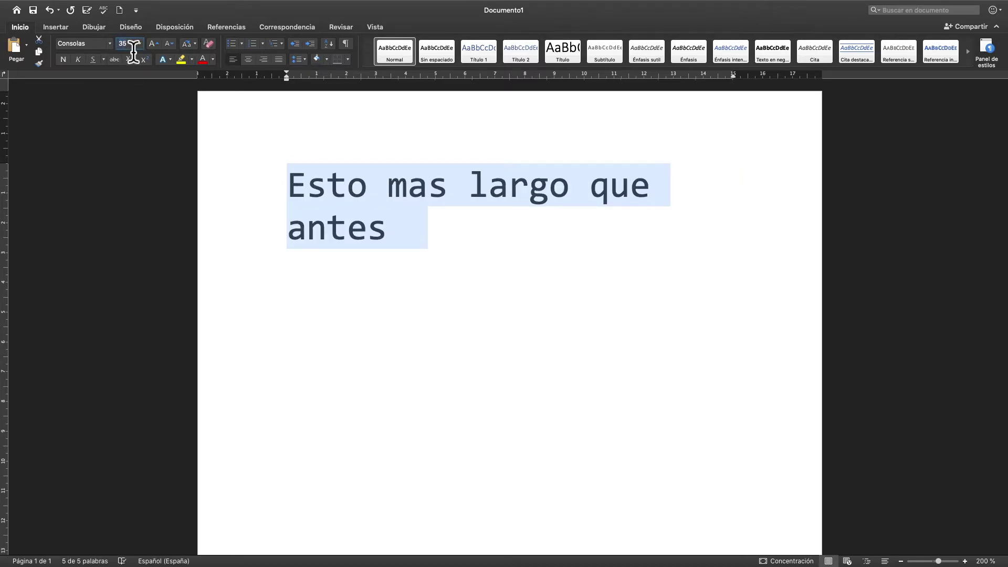
text(30)
key(Return)
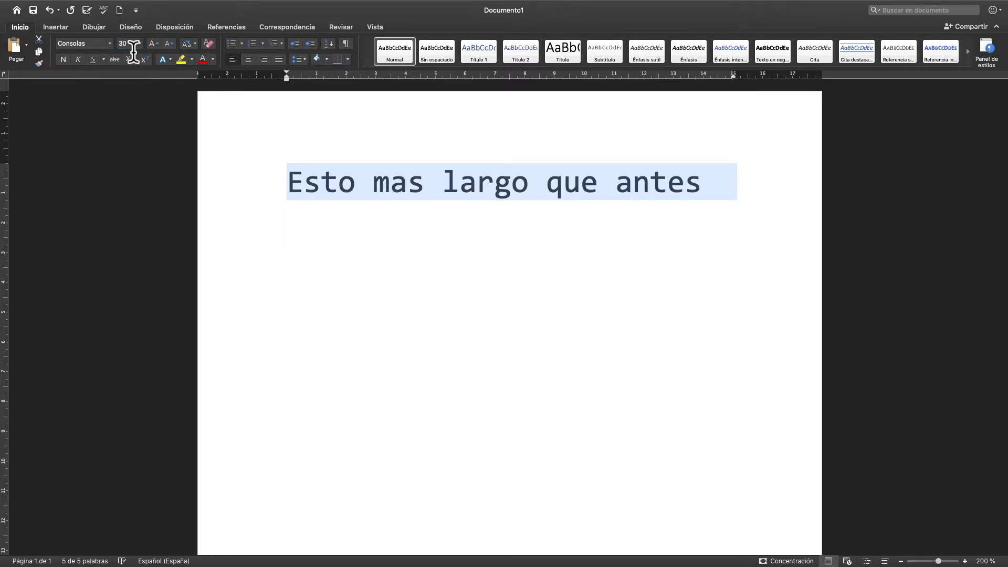
click(719, 188)
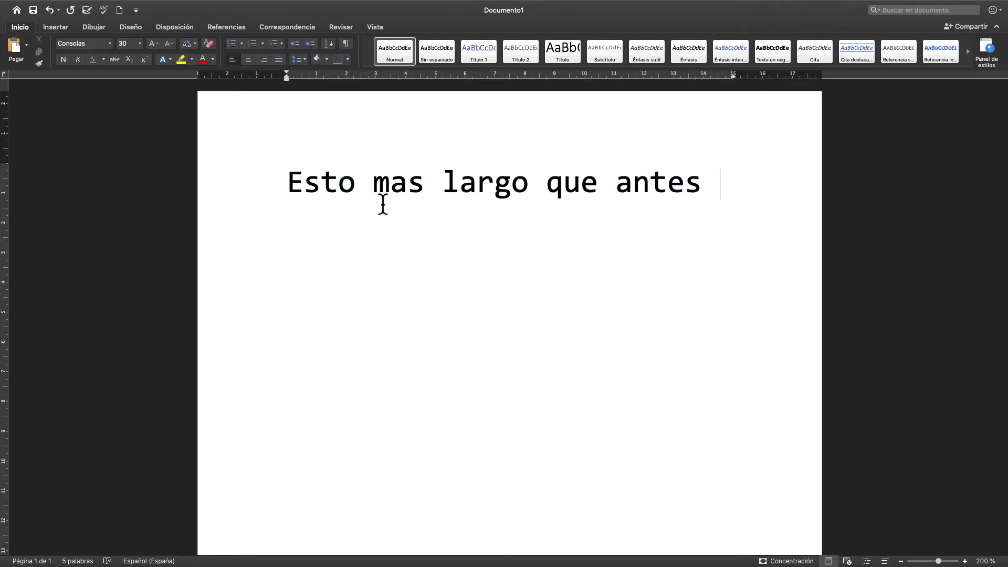
Select the word "largo" in the sentence and format it as subscript.
drag(455, 183, 536, 198)
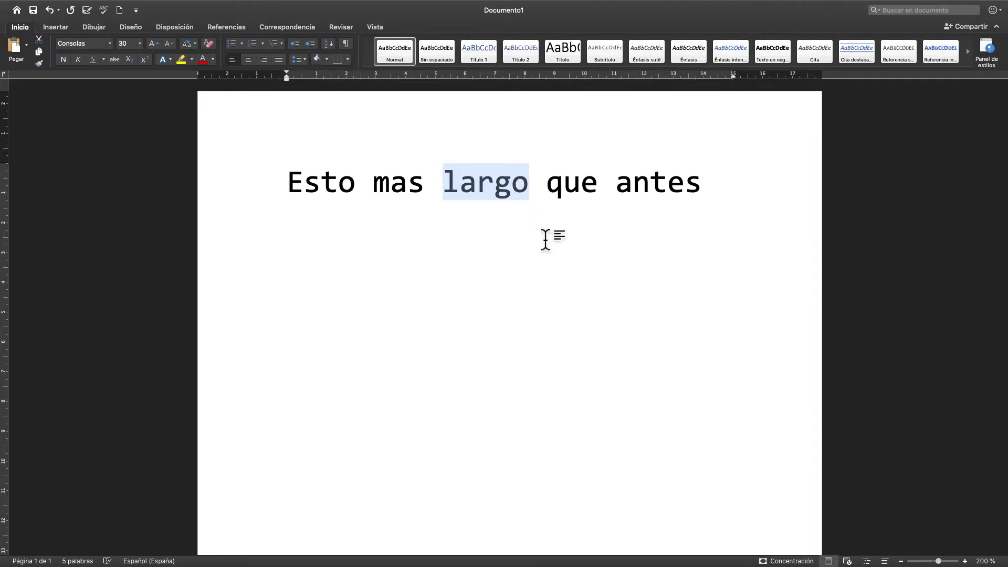
drag(624, 193, 702, 193)
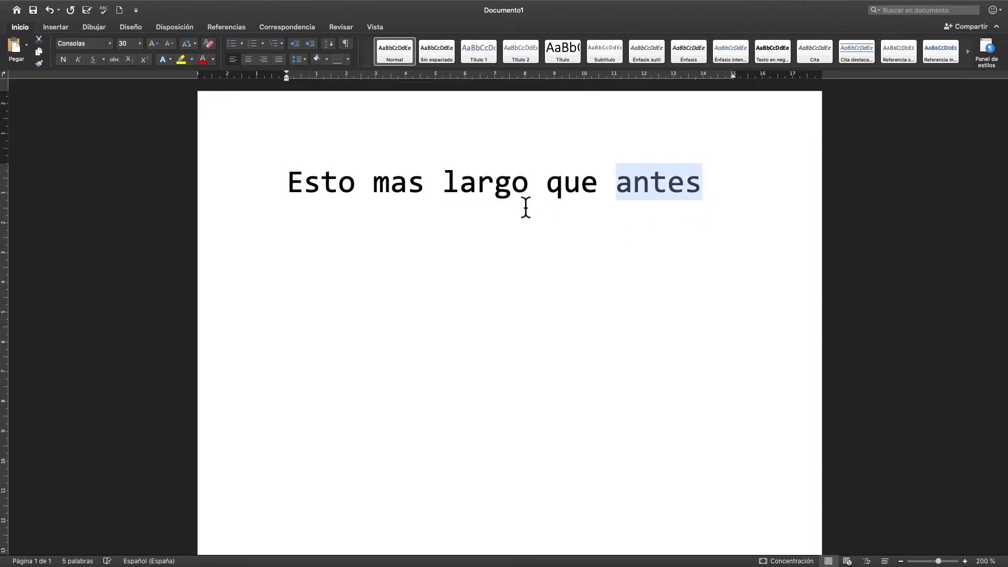
click(527, 199)
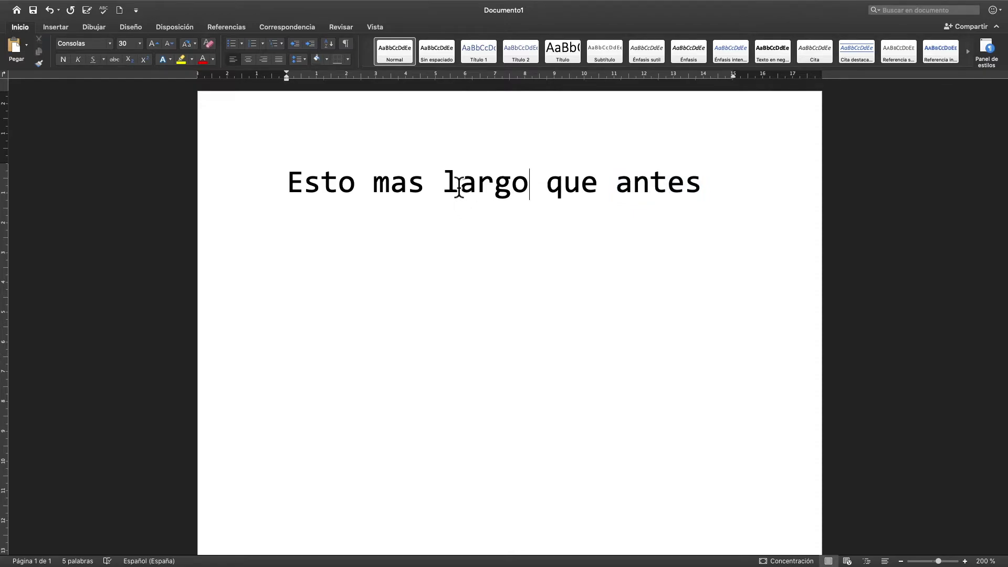
drag(454, 185, 529, 195)
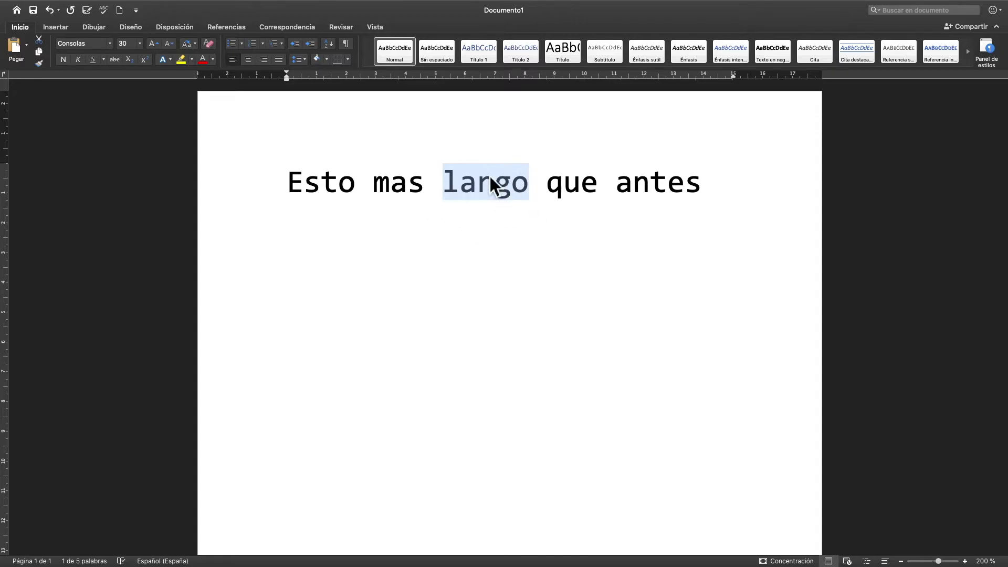
click(130, 59)
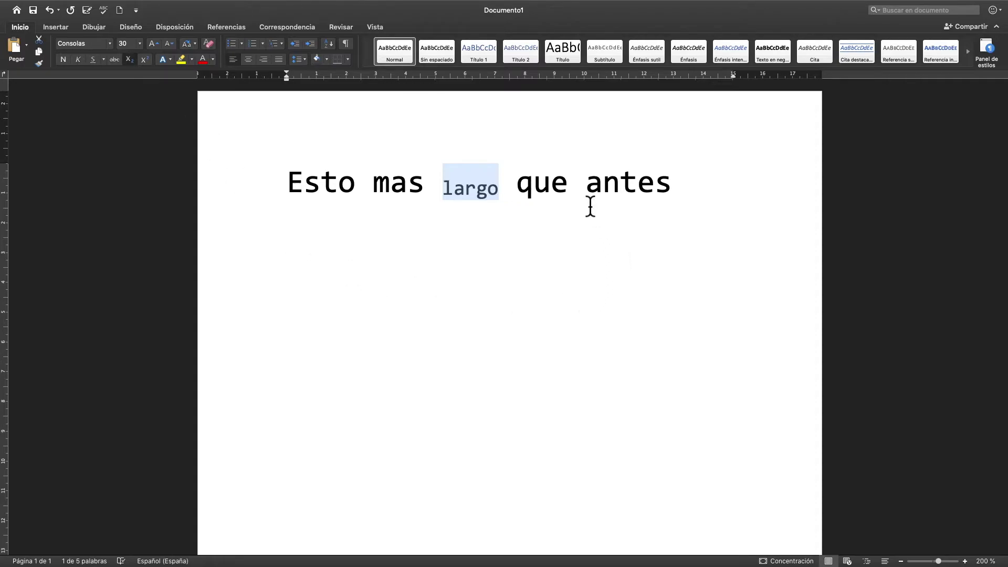
Format the word "antes" at the end of the sentence as superscript and remove the superscript again.
click(589, 190)
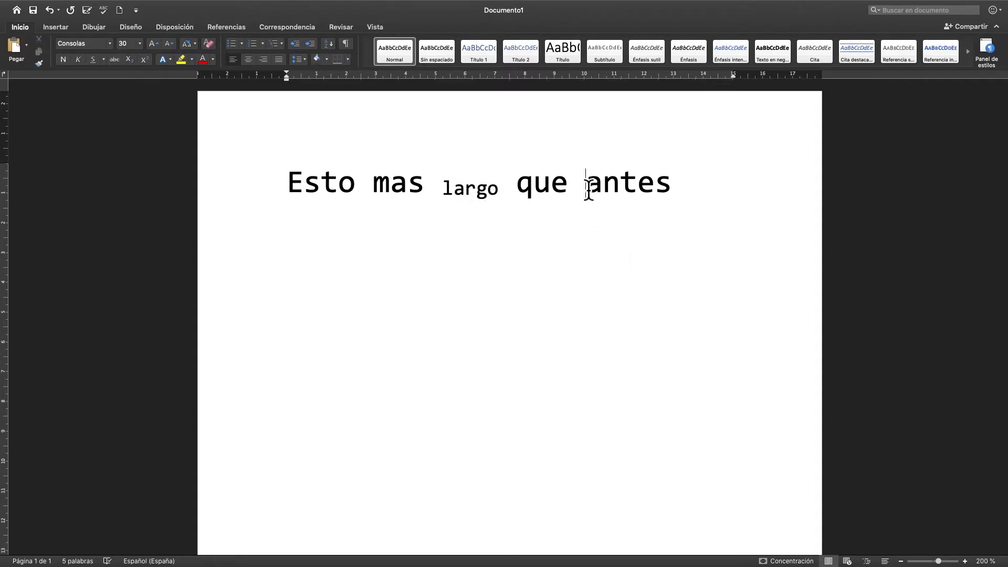
drag(589, 191, 693, 196)
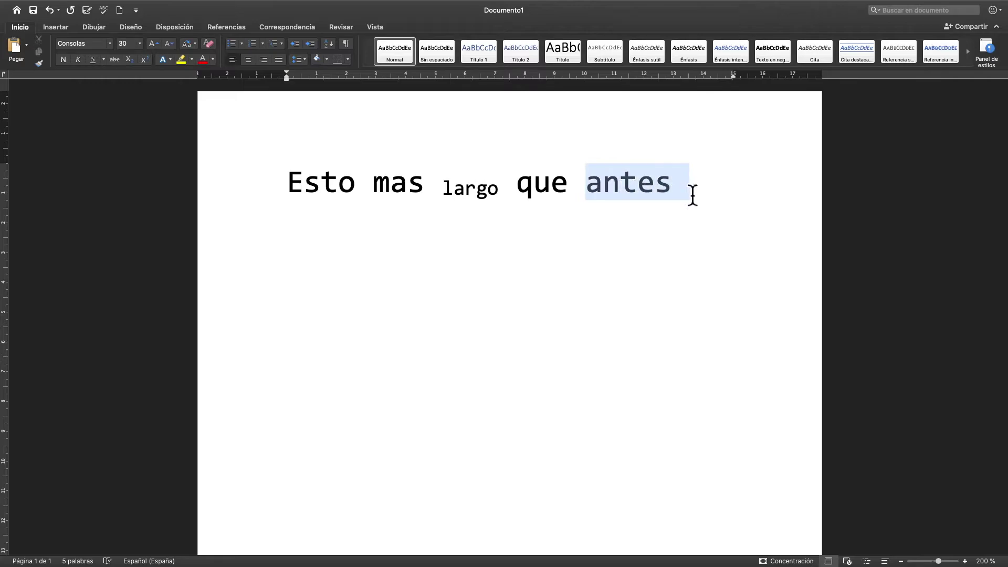
click(146, 63)
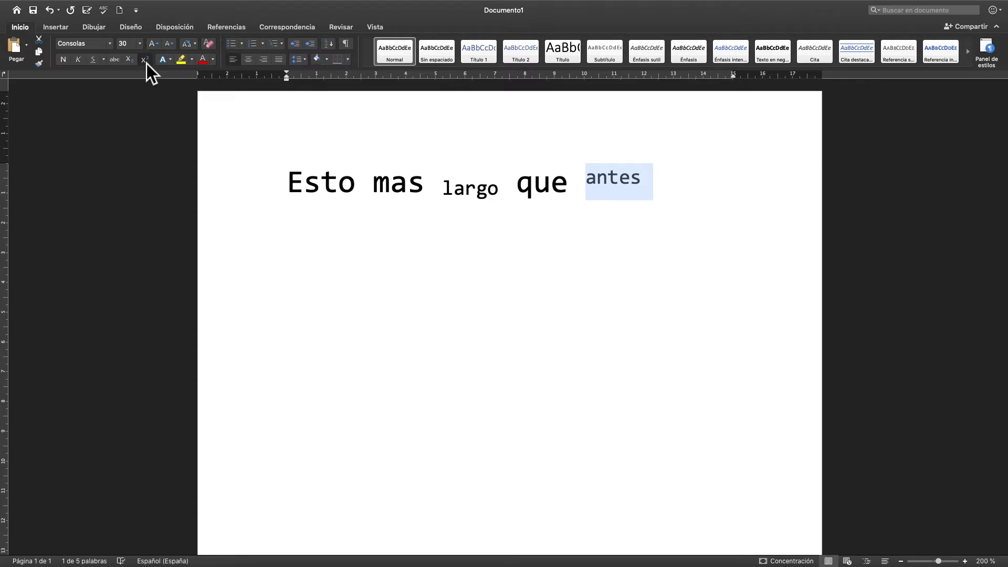
click(146, 63)
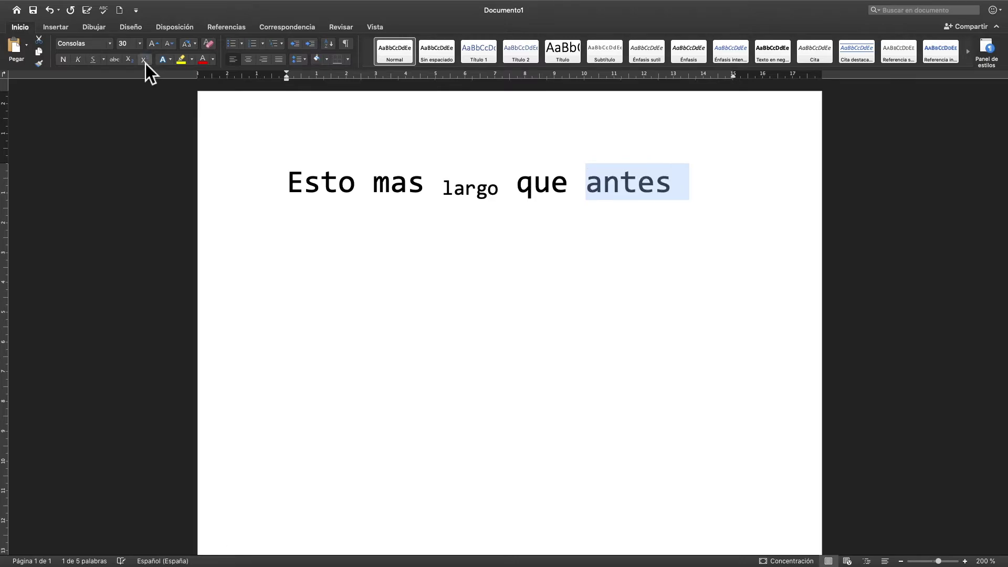
Select the word "largo" and remove its subscript formatting.
click(492, 197)
double_click(495, 198)
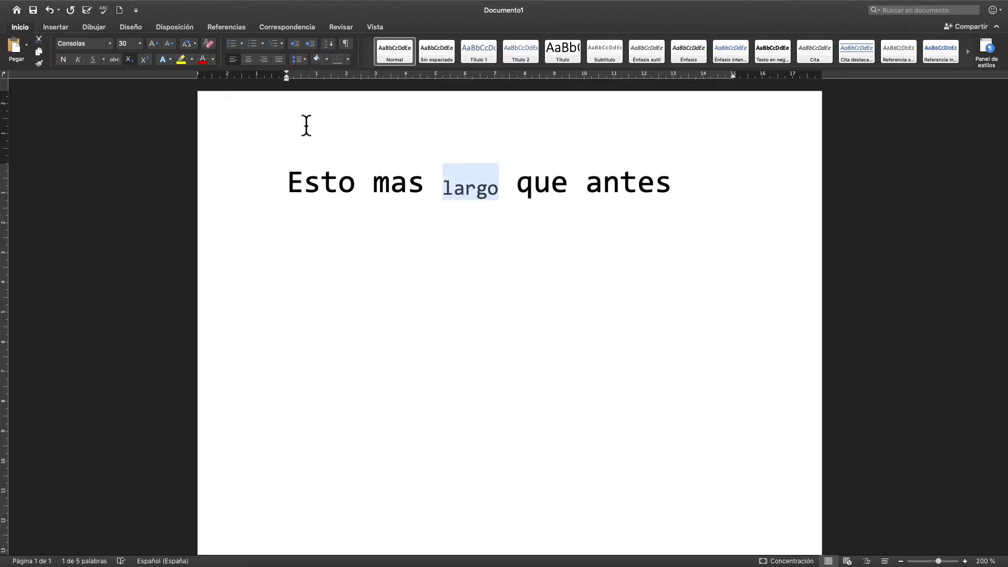
click(131, 64)
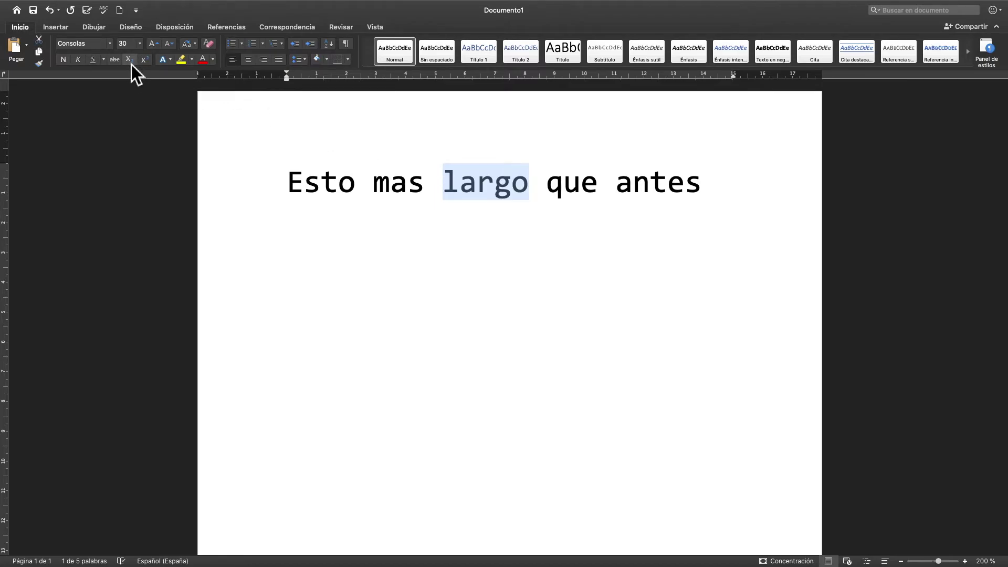
Deselect the word "largo" in the sentence.
click(549, 185)
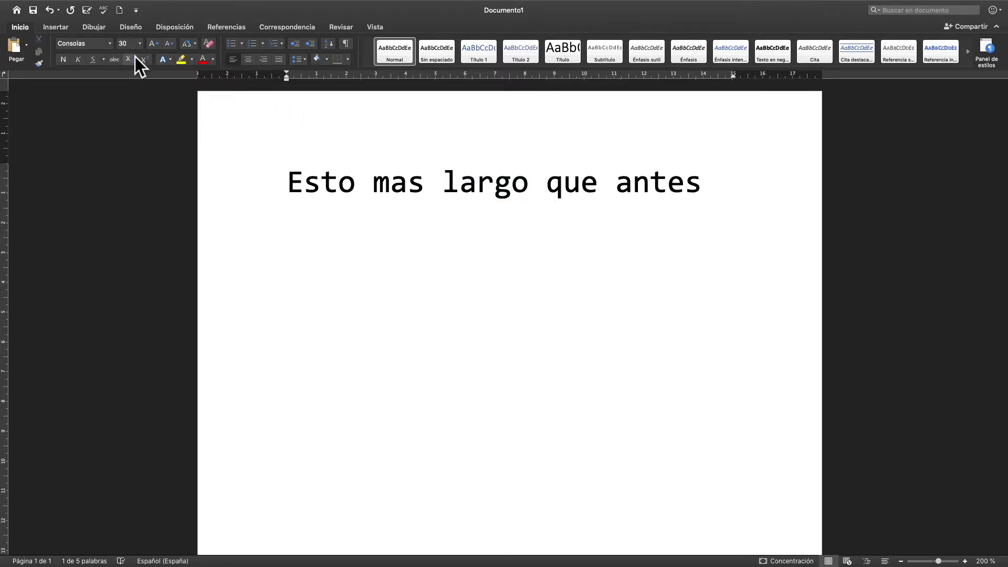
click(566, 191)
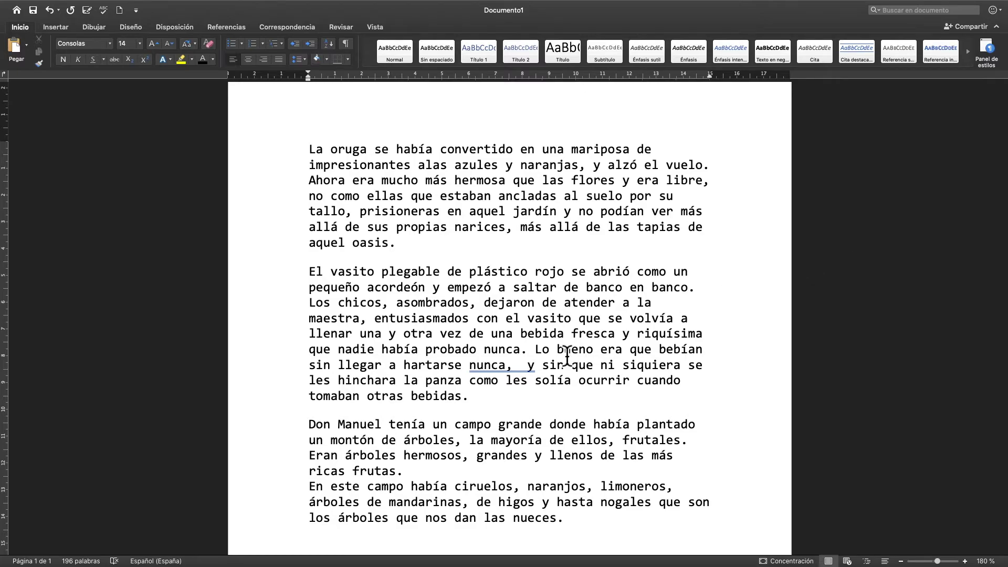
Accept the grammar suggestion "nunca, y" for the flagged phrase in the second paragraph.
right_click(499, 370)
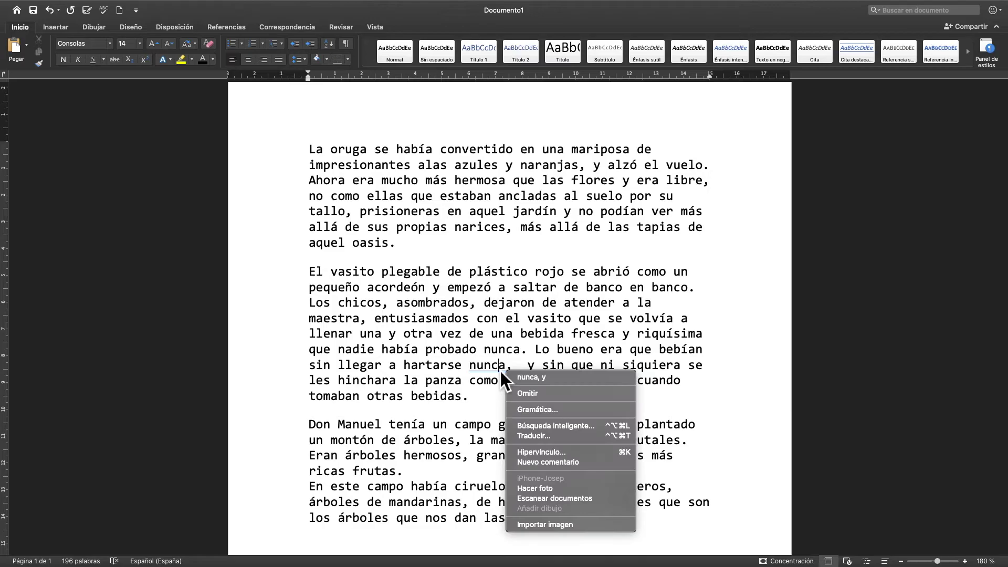
click(537, 379)
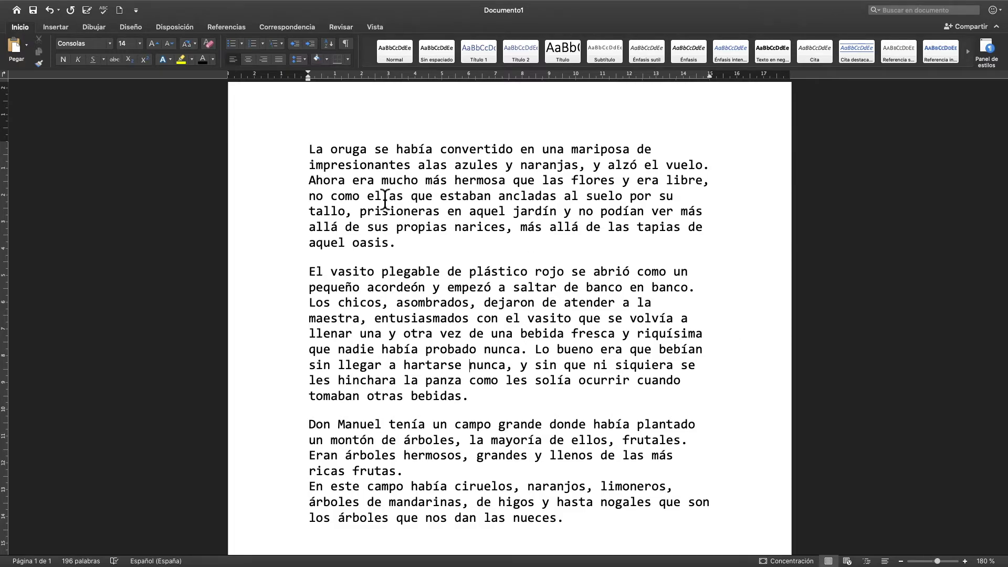
Right-align the first paragraph, which starts with "La oruga", and deselect it.
drag(309, 150, 433, 241)
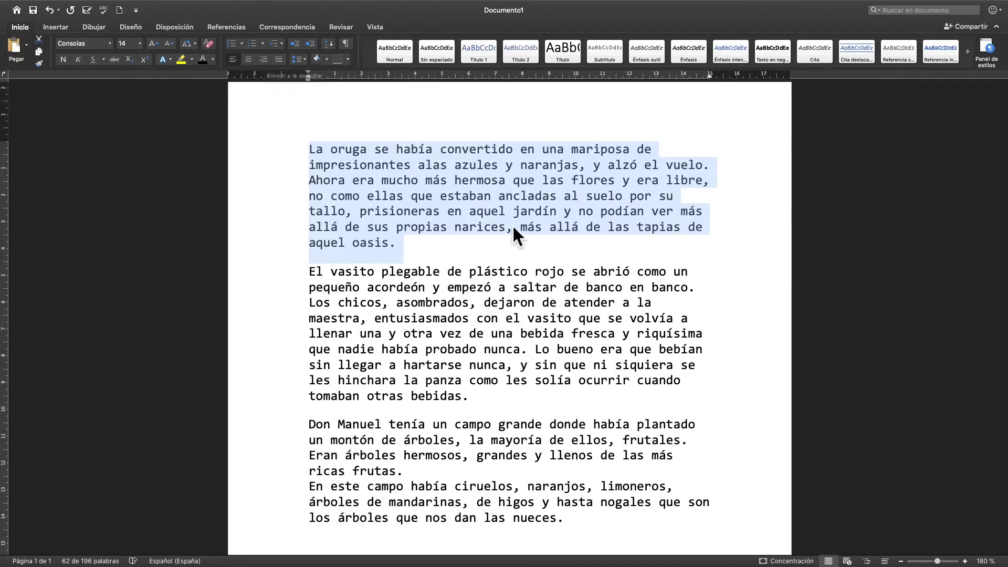
click(267, 61)
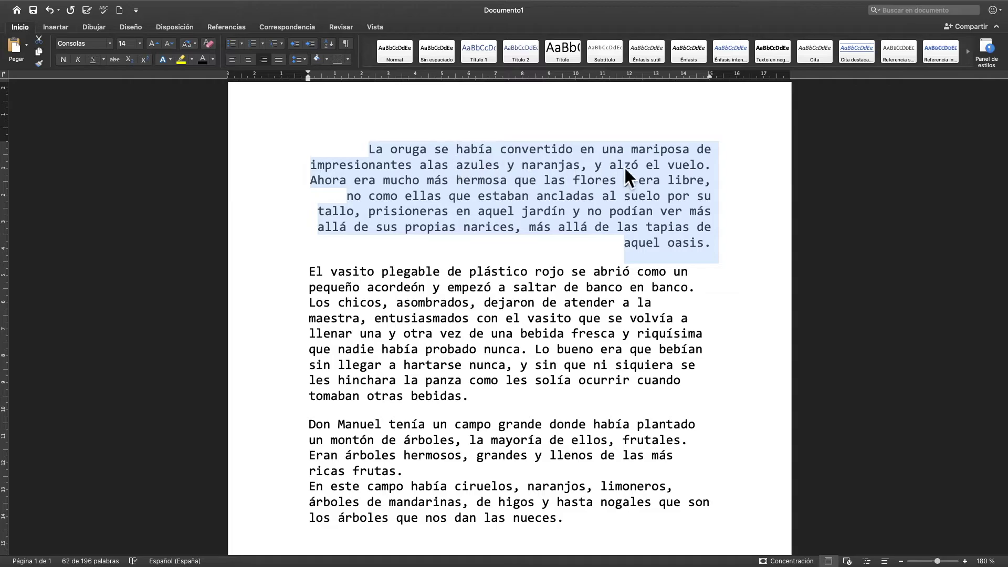
click(720, 197)
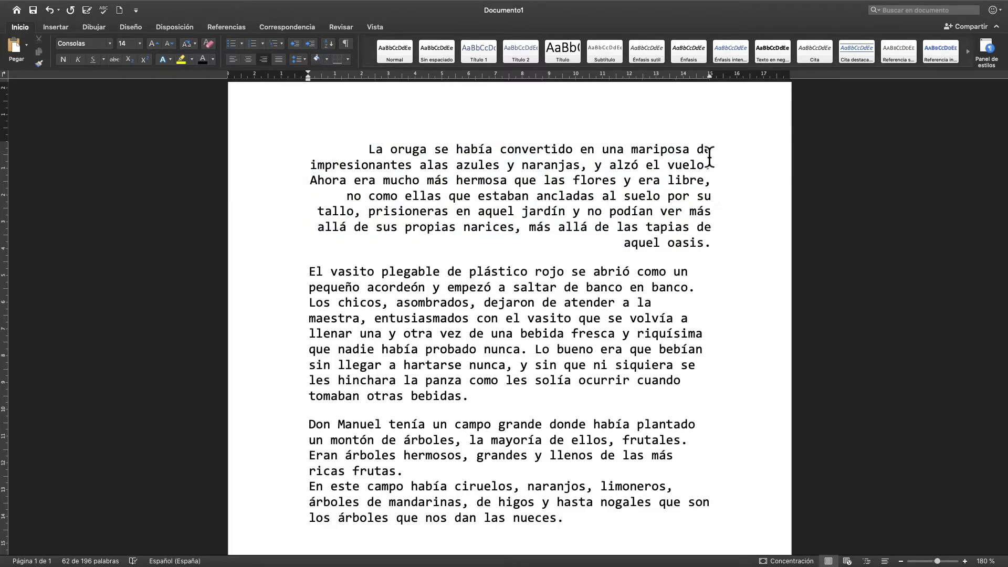
click(370, 149)
drag(377, 157, 721, 248)
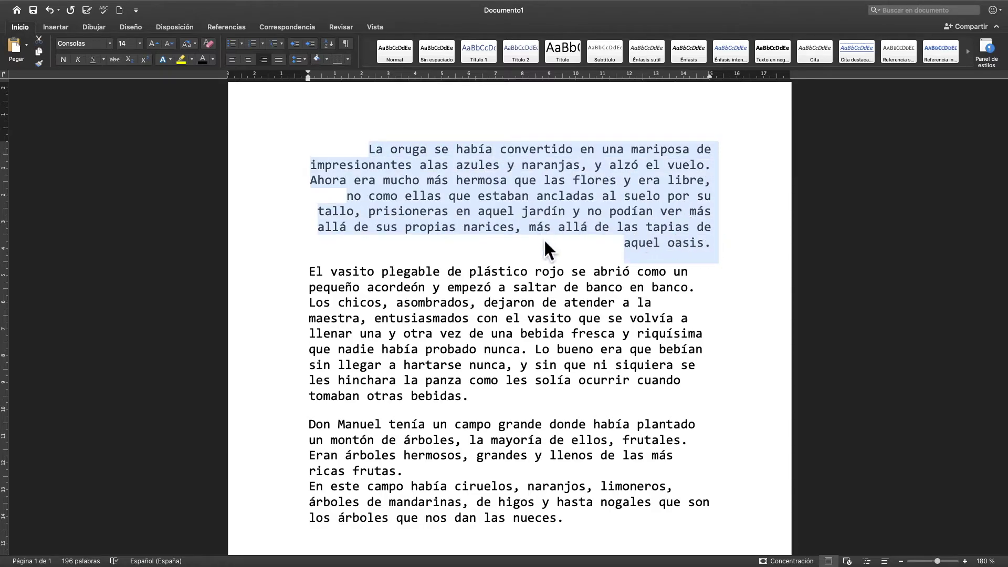
click(595, 249)
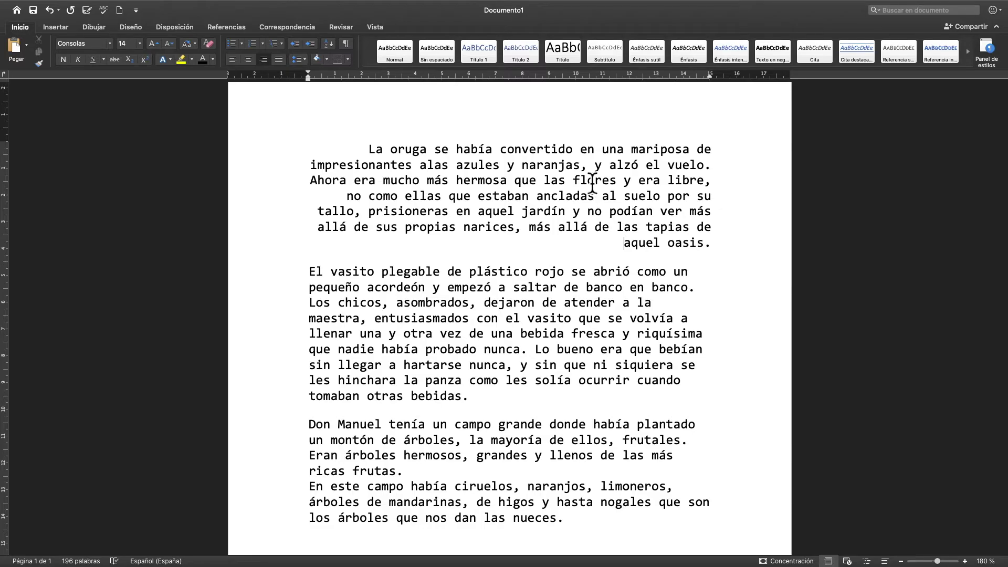
click(573, 180)
click(541, 302)
Try left alignment on the first paragraph and return it to right alignment.
click(370, 151)
click(236, 61)
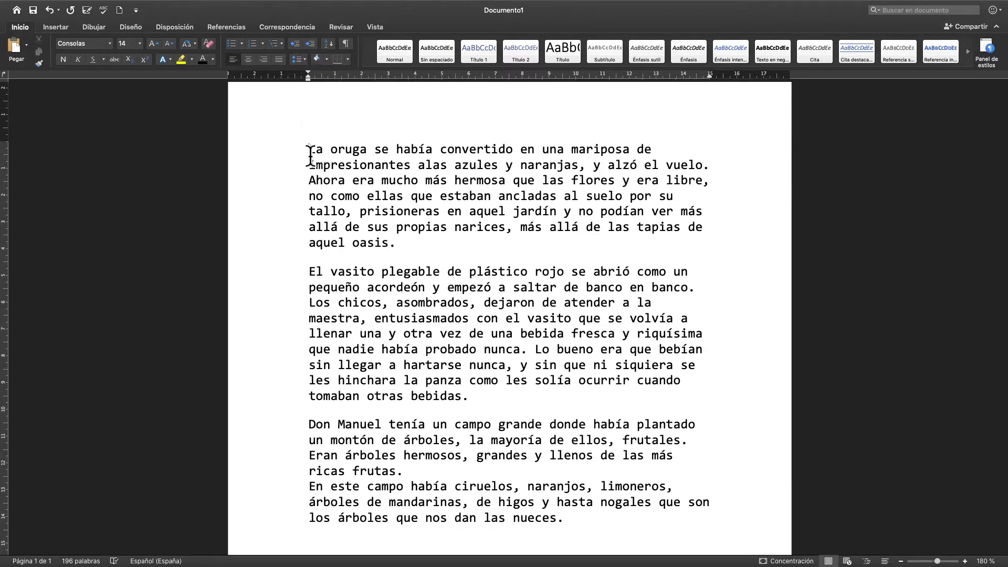
click(267, 61)
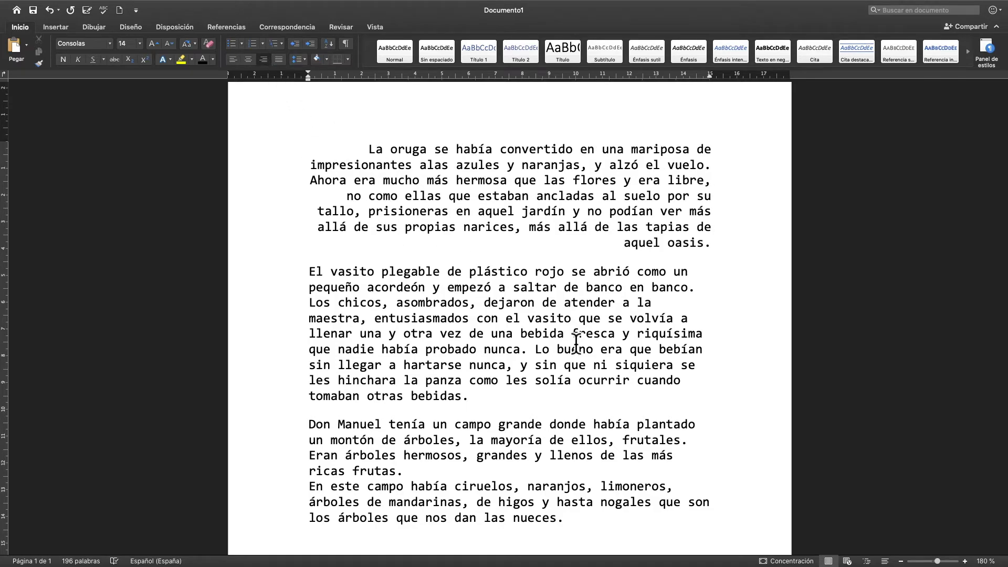
Center the second paragraph, which starts with "El vasito plegable".
click(561, 309)
click(253, 65)
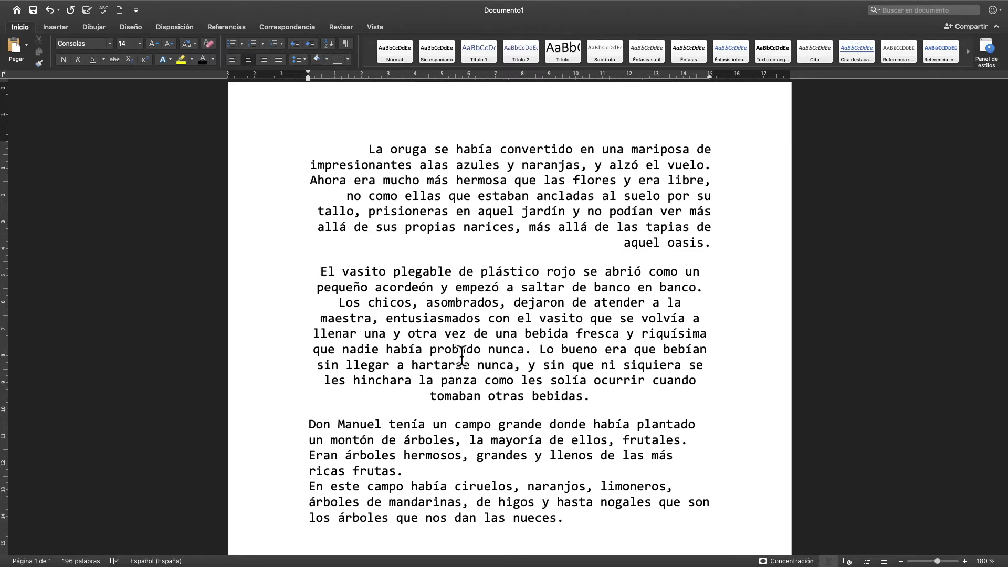
Justify the last two paragraphs, about the fruit trees, and deselect them.
scroll(462, 352, down, 1)
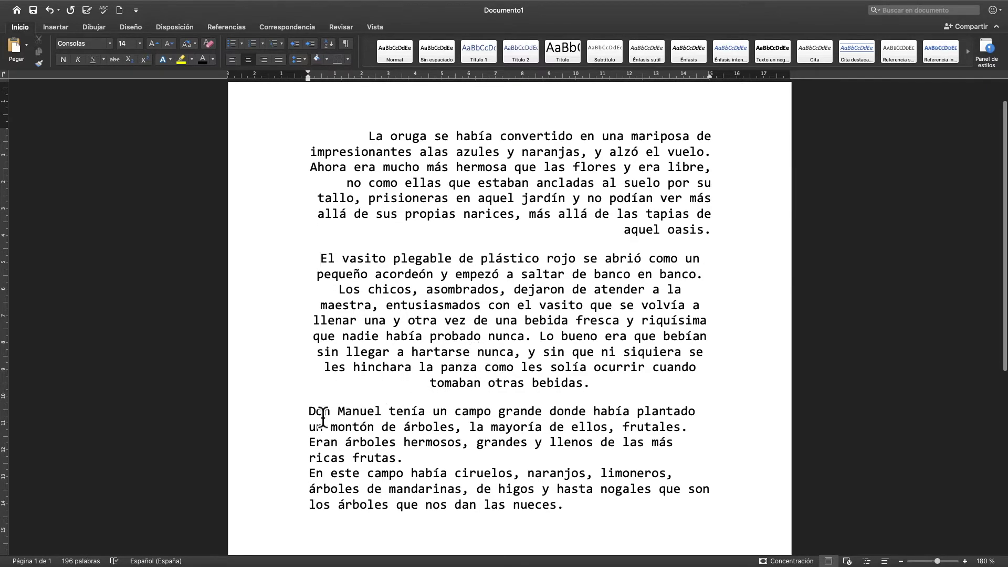
drag(310, 413, 593, 512)
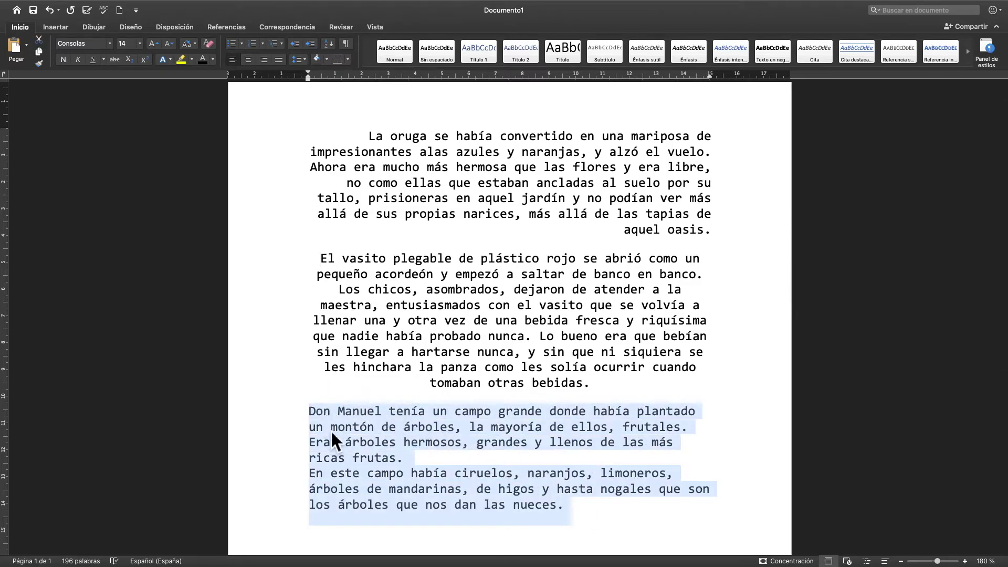
click(403, 460)
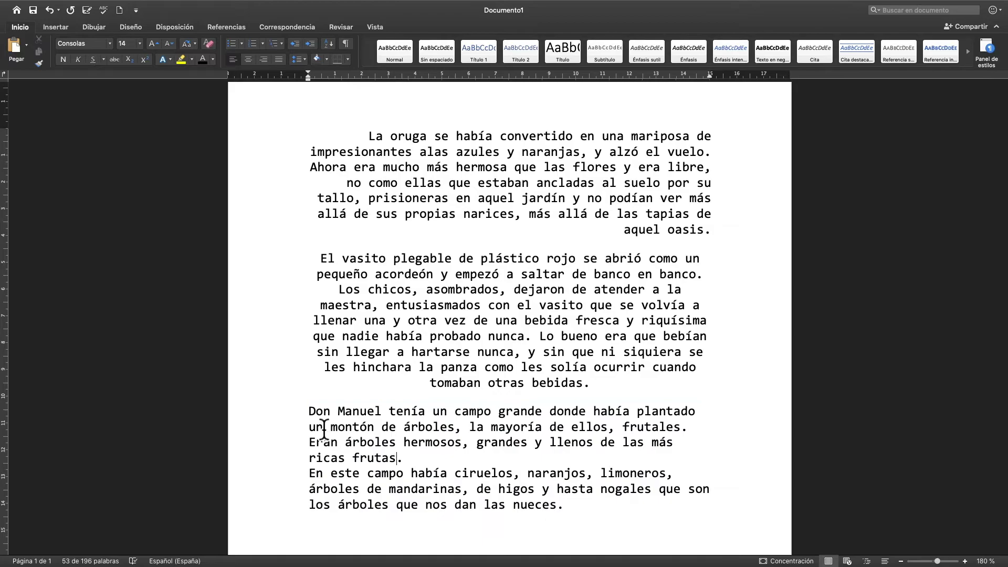
drag(310, 420, 580, 515)
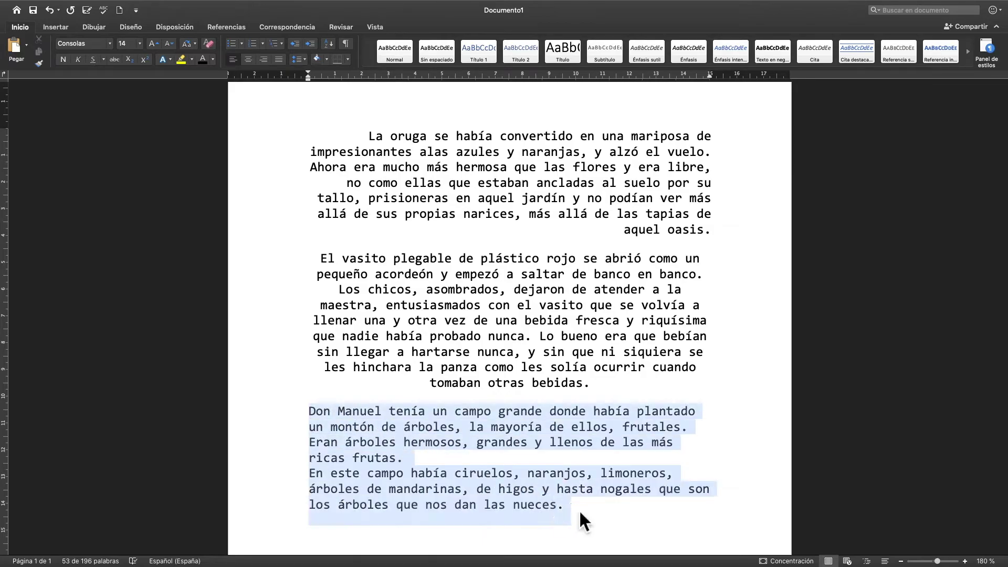
click(281, 61)
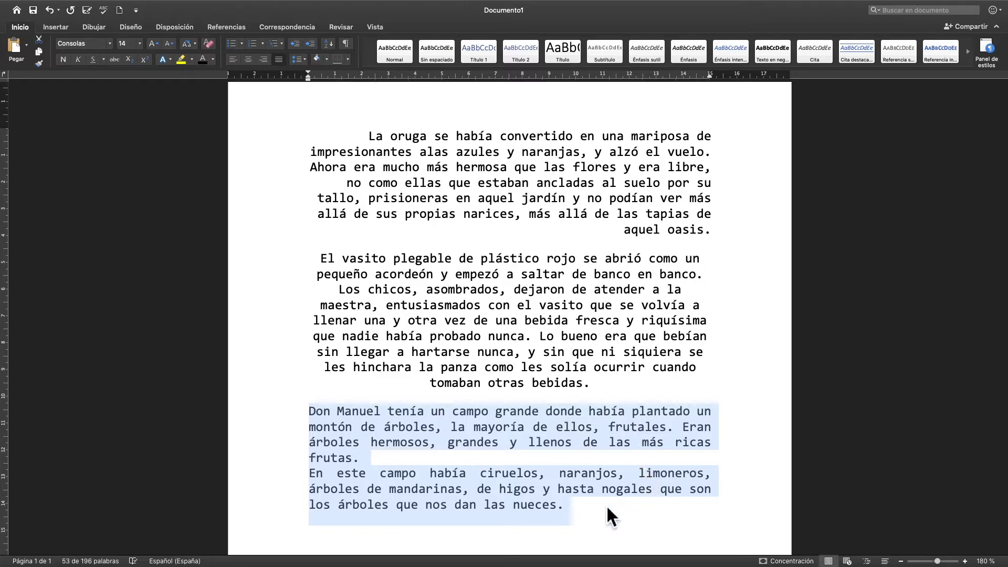
click(592, 508)
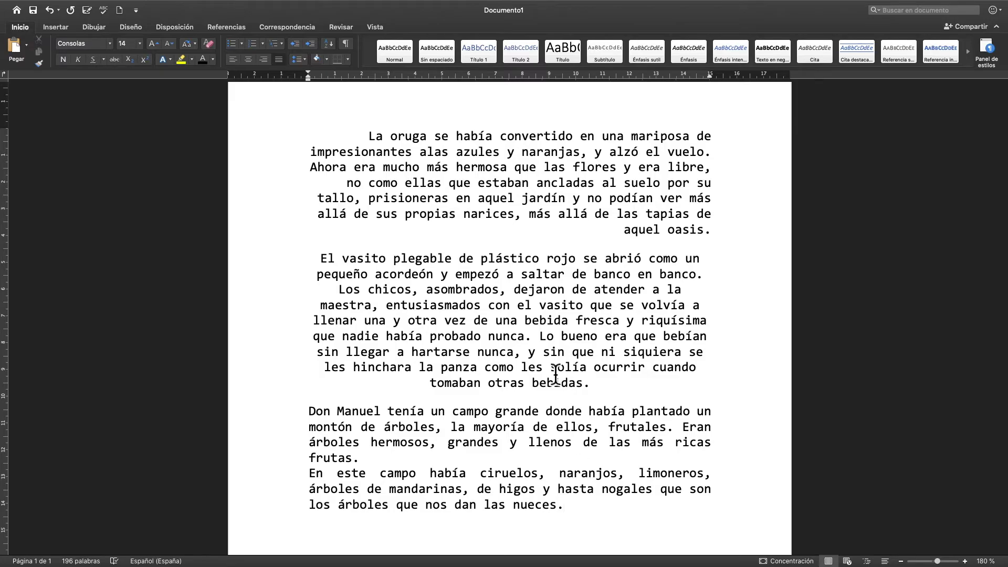
Try left alignment on the centered "El vasito plegable" paragraph and deselect it.
drag(322, 258, 627, 386)
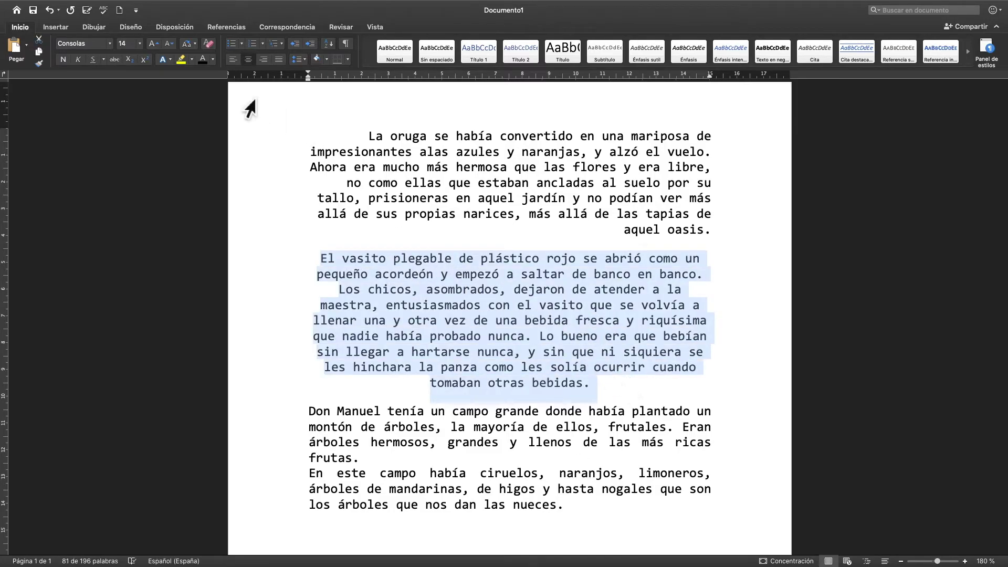
click(233, 60)
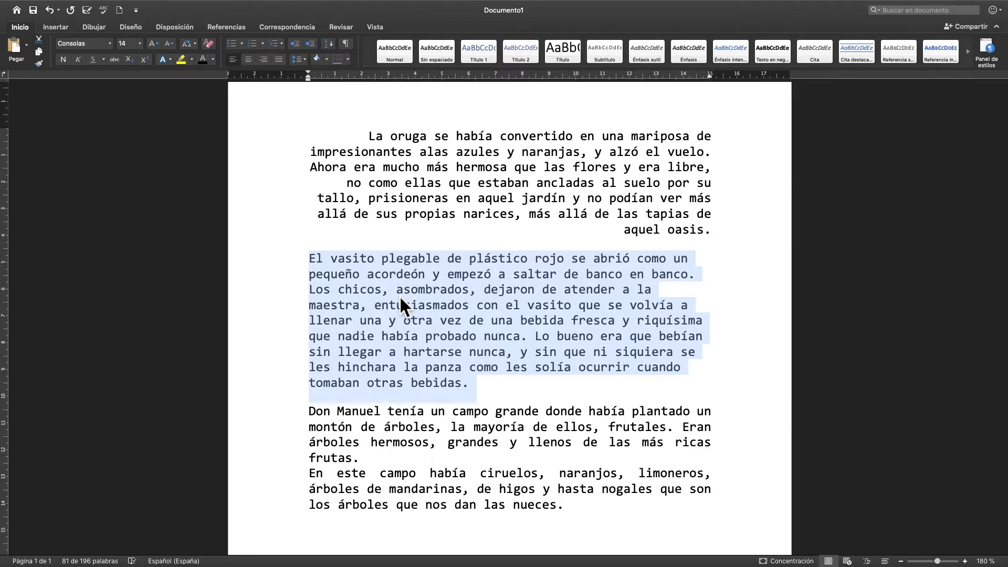
click(374, 440)
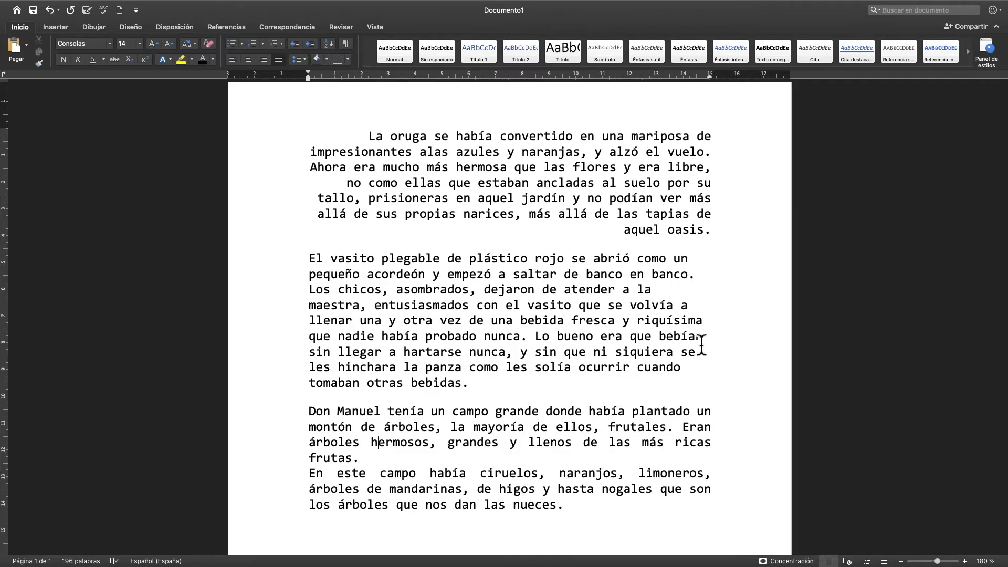
Center the left-aligned "El vasito plegable" paragraph again and place the cursor at the end of the text.
scroll(708, 430, down, 2)
scroll(708, 430, down, 2)
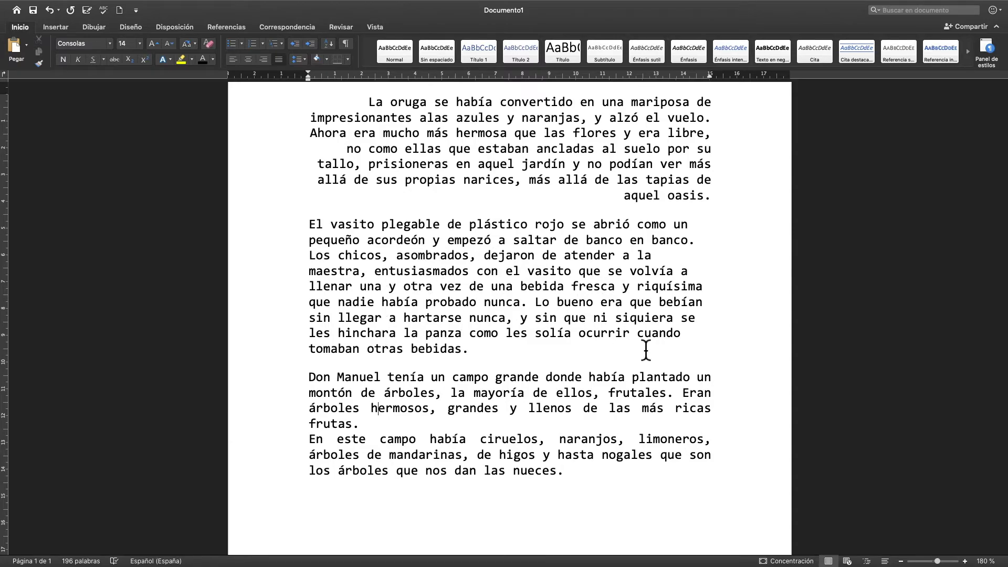
scroll(646, 350, up, 3)
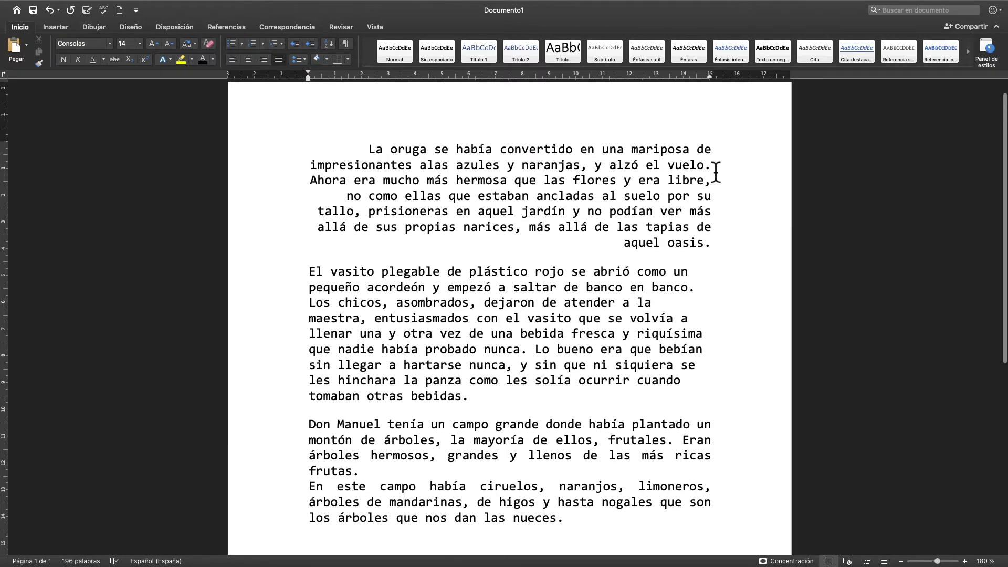
drag(311, 273, 518, 398)
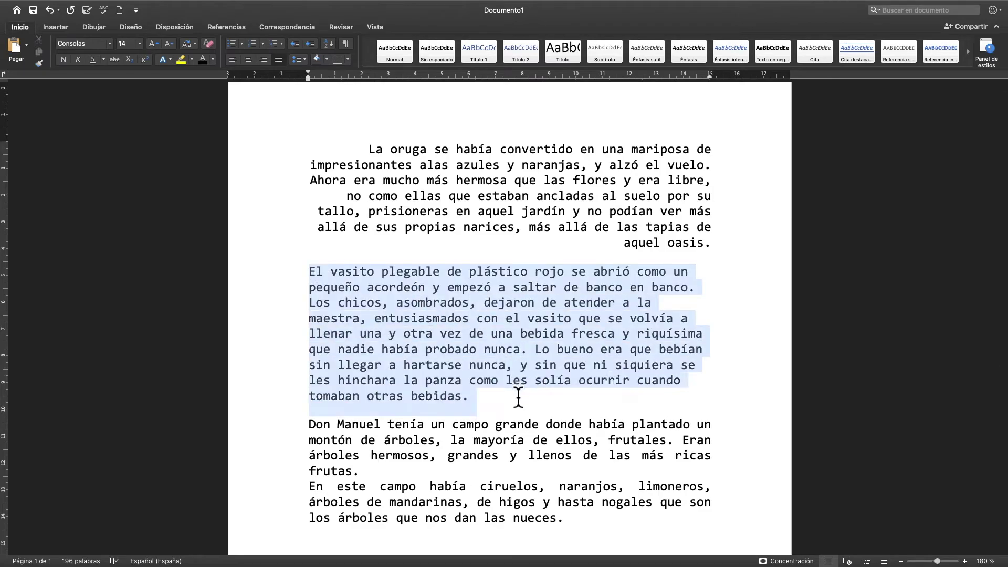
click(250, 60)
scroll(546, 357, down, 2)
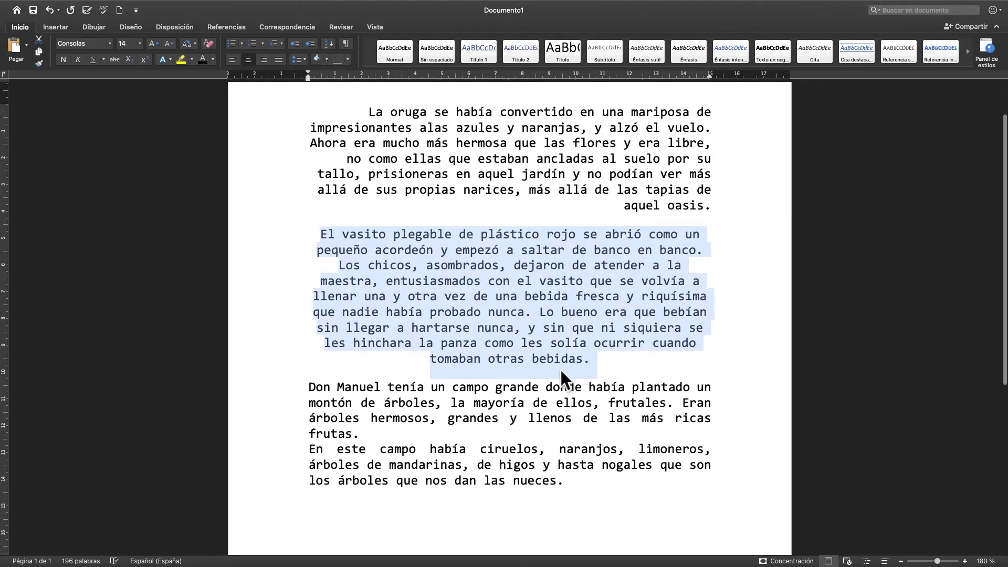
click(585, 475)
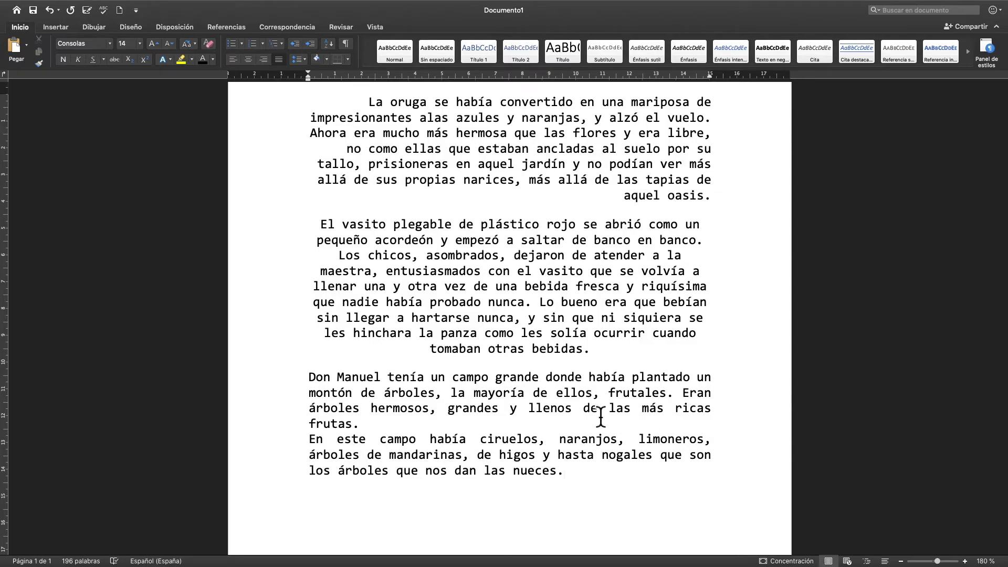
Select the two justified paragraphs at the end of the document and copy them.
scroll(600, 415, up, 2)
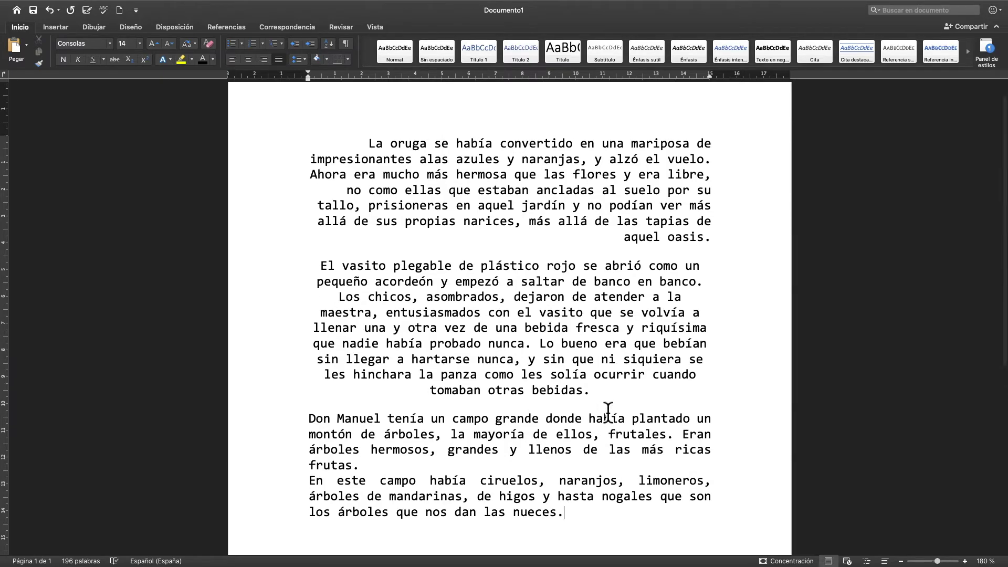
scroll(608, 411, down, 1)
scroll(608, 412, up, 1)
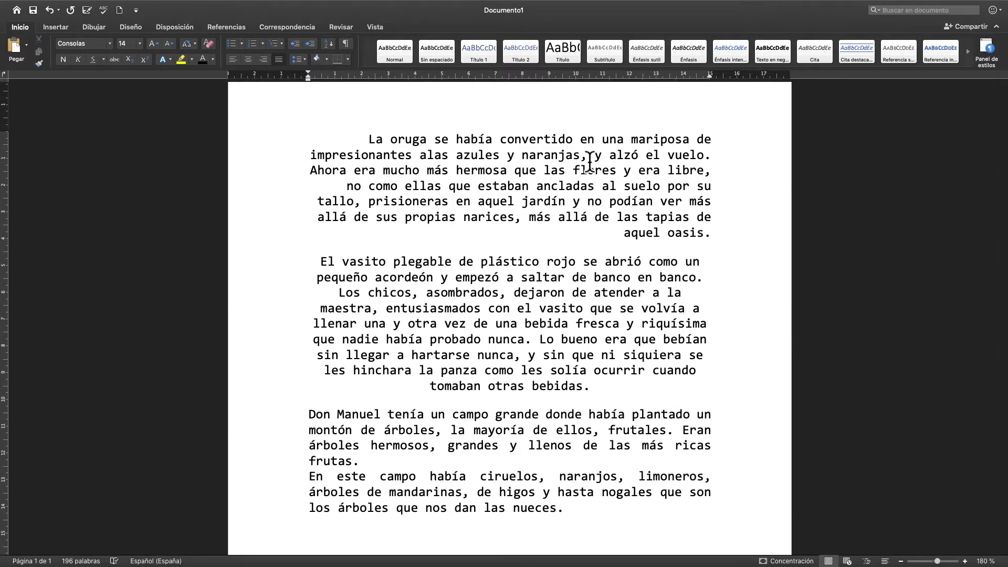
scroll(457, 323, down, 2)
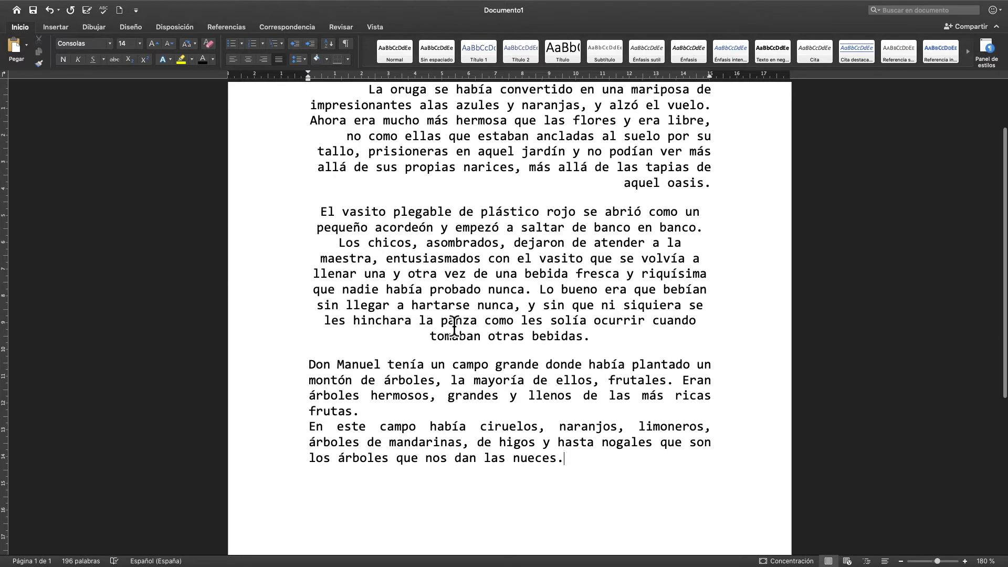
scroll(315, 438, down, 4)
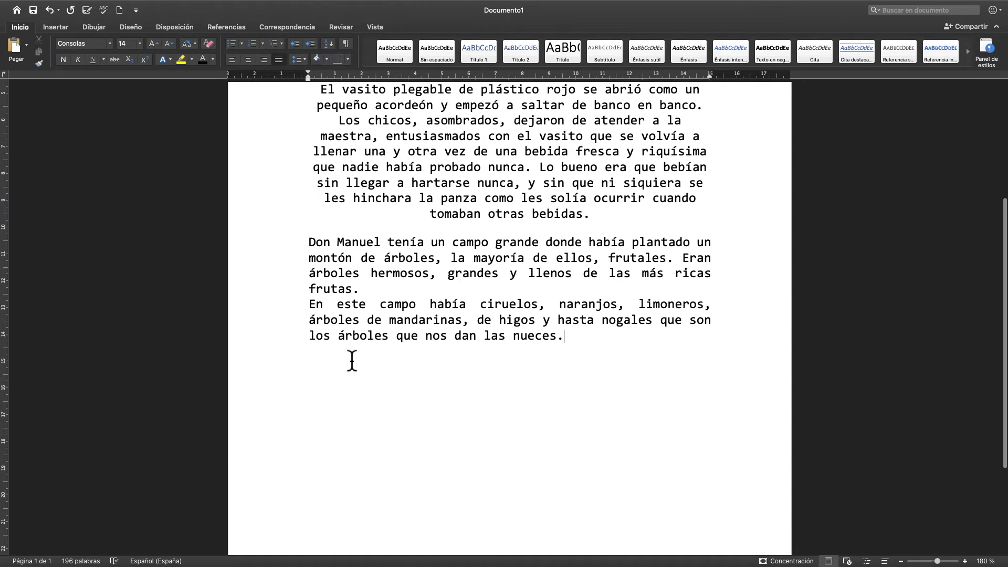
scroll(350, 326, down, 2)
drag(310, 195, 604, 289)
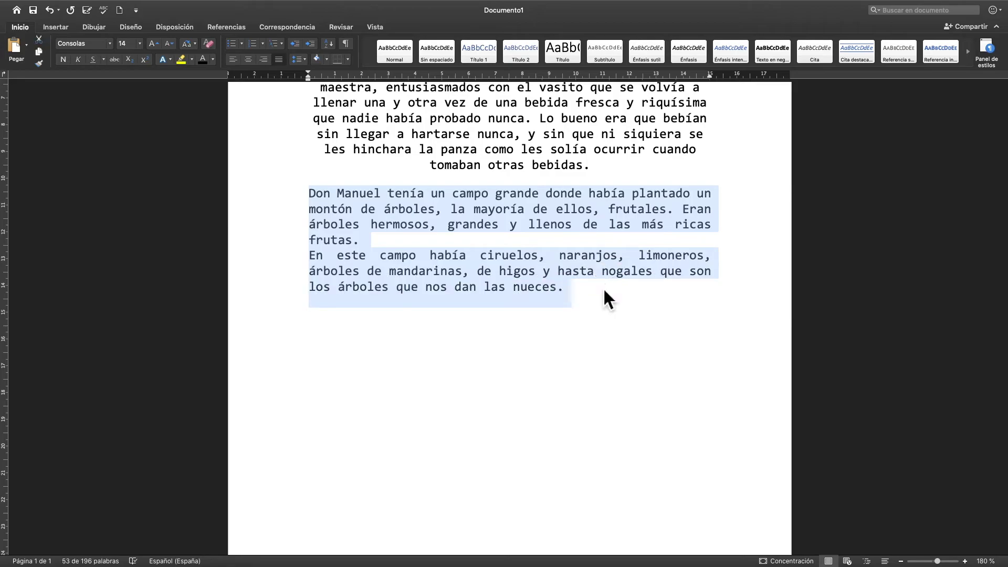
right_click(505, 279)
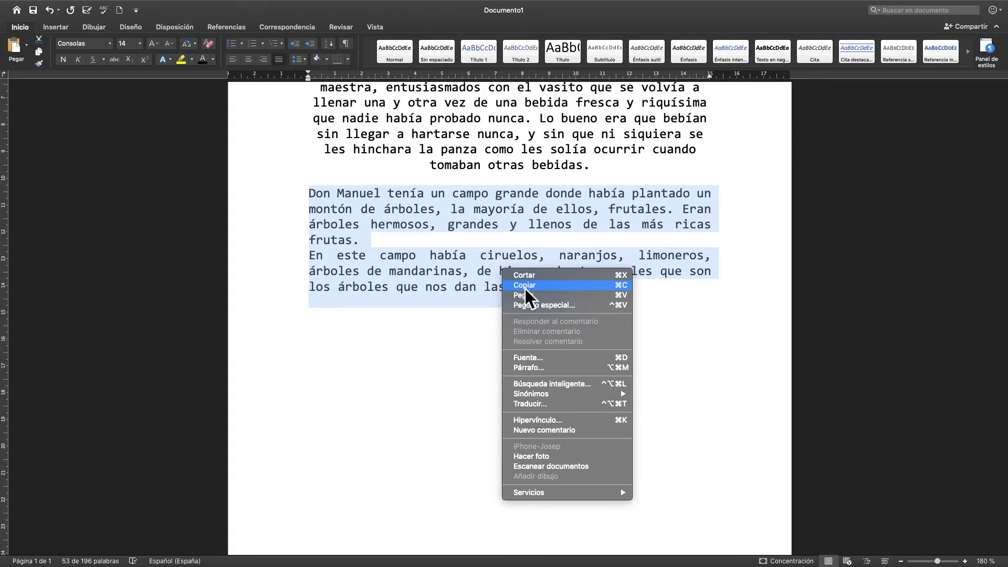
click(525, 286)
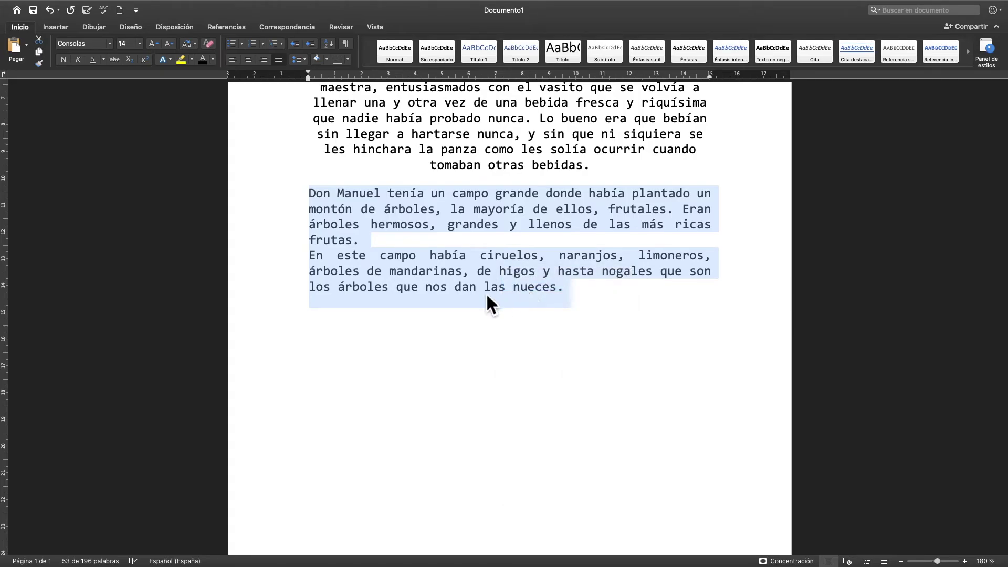
Paste the two copied fruit-tree paragraphs at the end of the document and center the pasted copy.
click(322, 350)
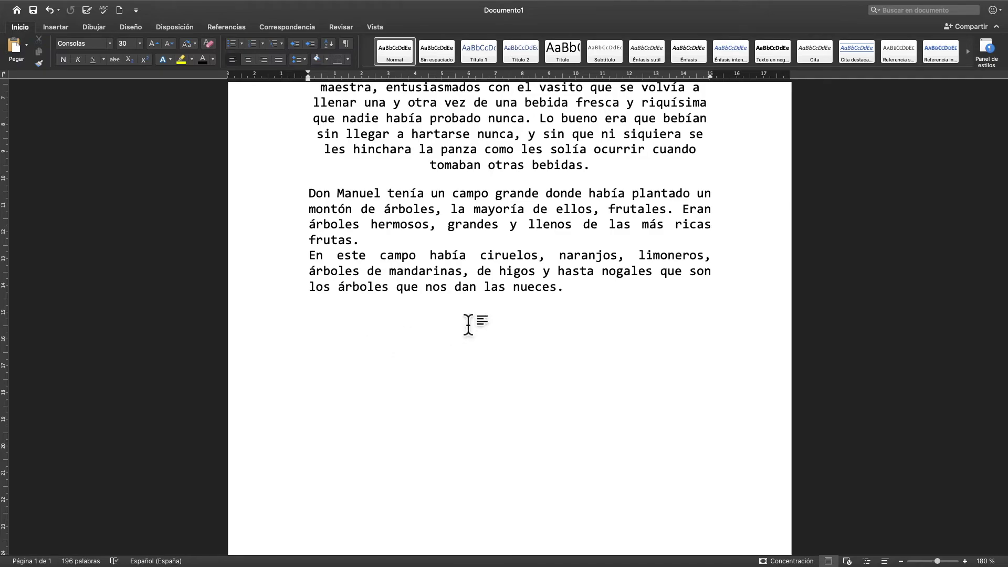
right_click(320, 329)
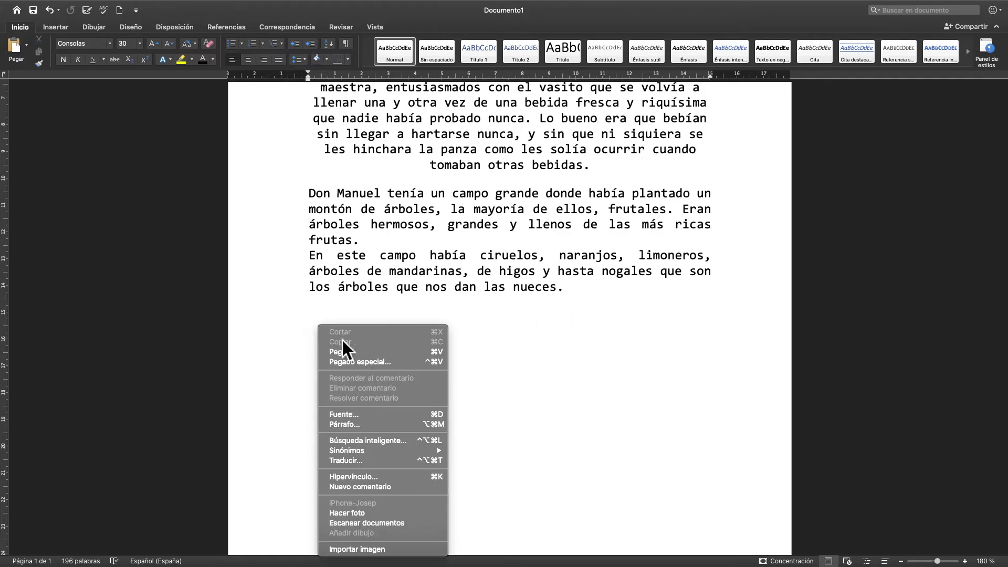
click(345, 355)
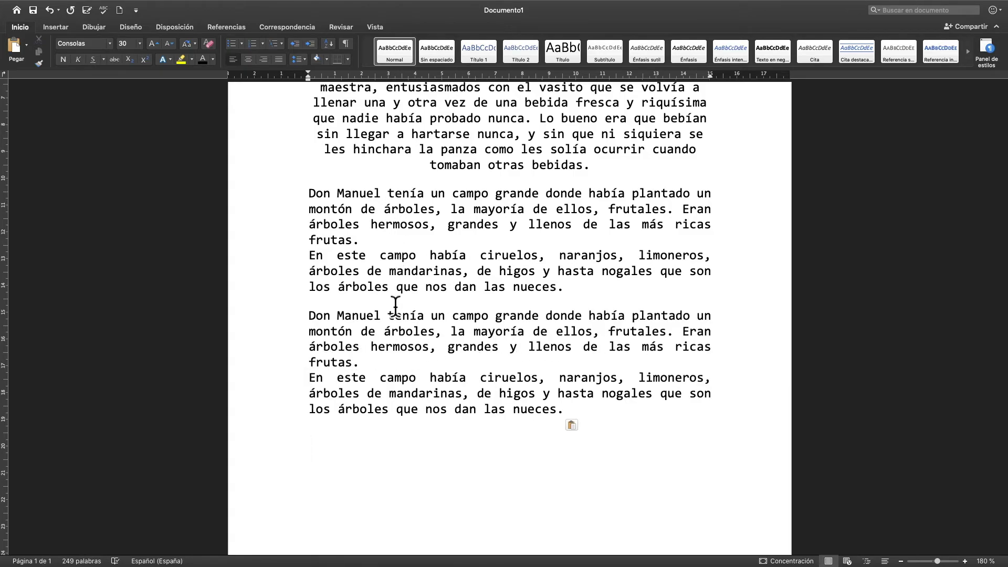
drag(309, 317, 570, 411)
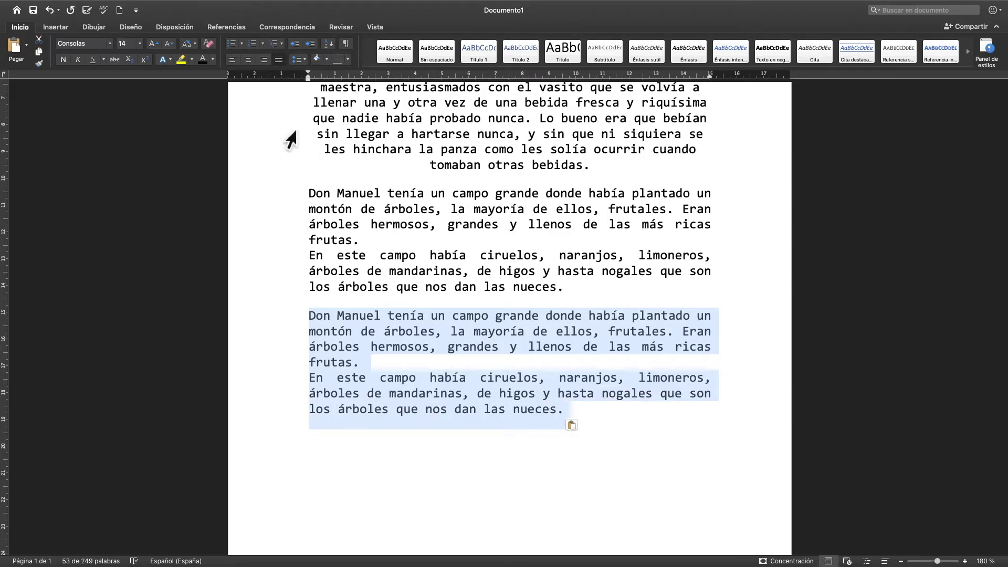
click(251, 63)
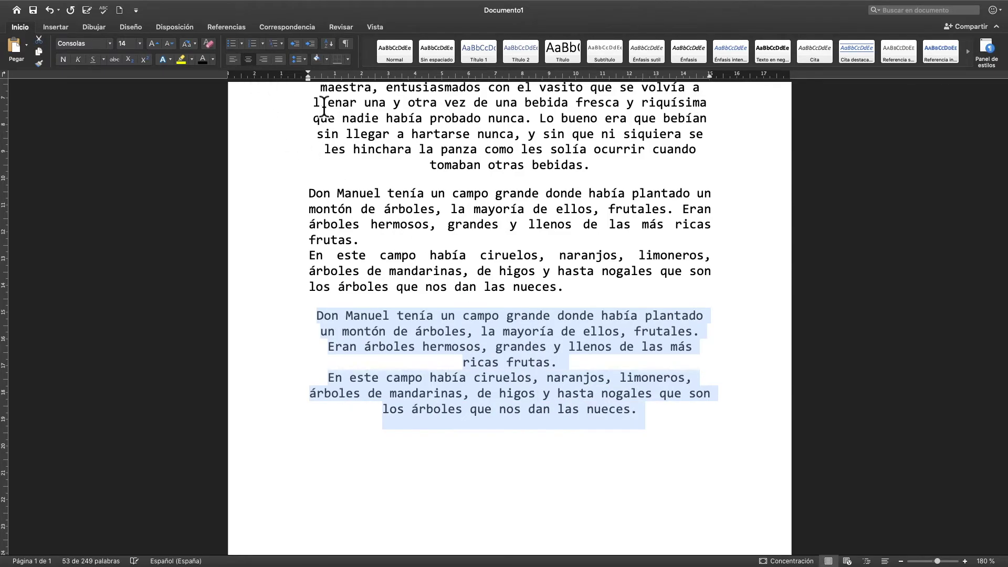
Right-align the centered "El vasito plegable" paragraph.
scroll(587, 289, up, 2)
scroll(587, 289, up, 3)
drag(317, 181, 612, 308)
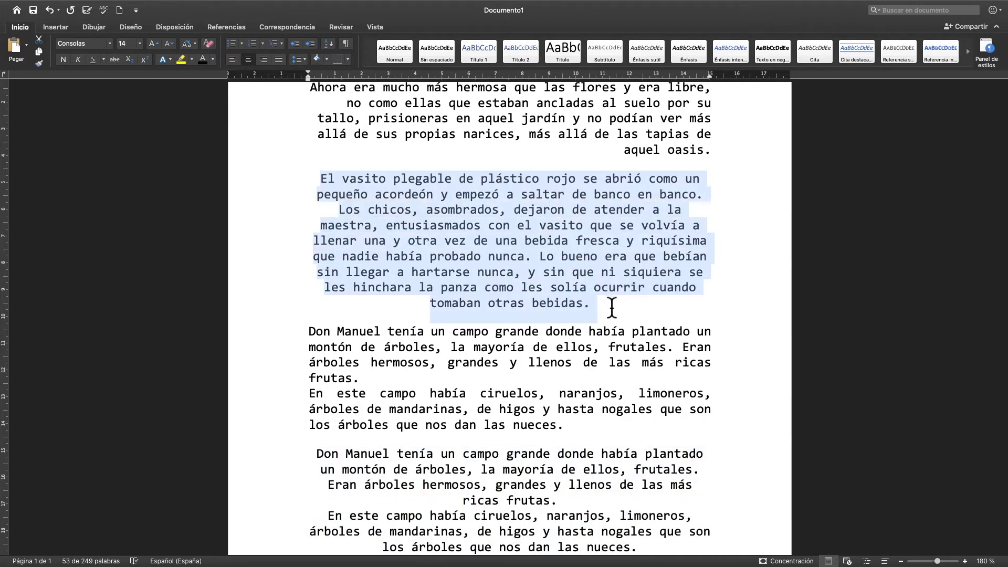
click(263, 59)
Left-align the first paragraph, "La oruga se había convertido".
scroll(437, 173, up, 1)
scroll(437, 173, up, 1)
drag(368, 112, 723, 211)
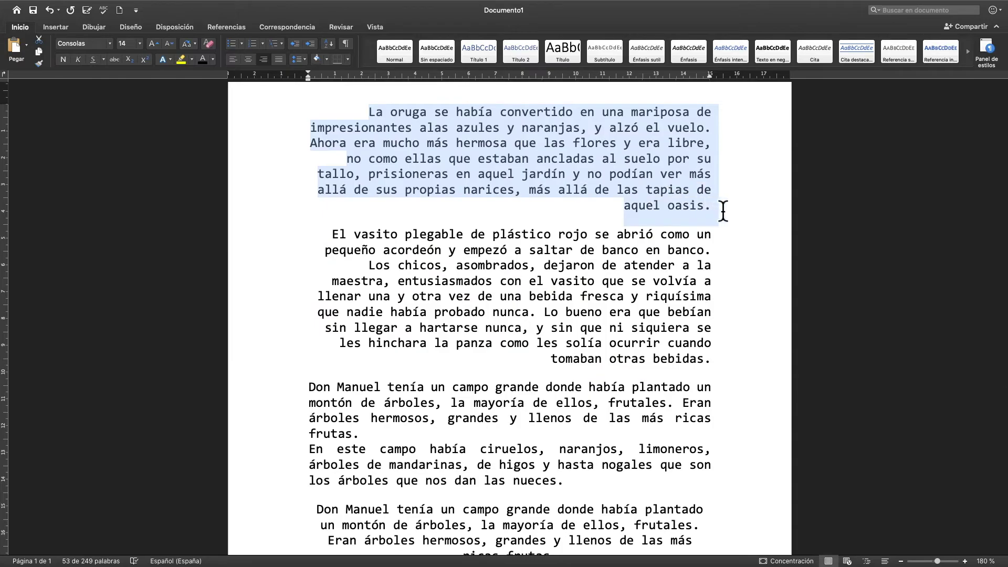
click(241, 67)
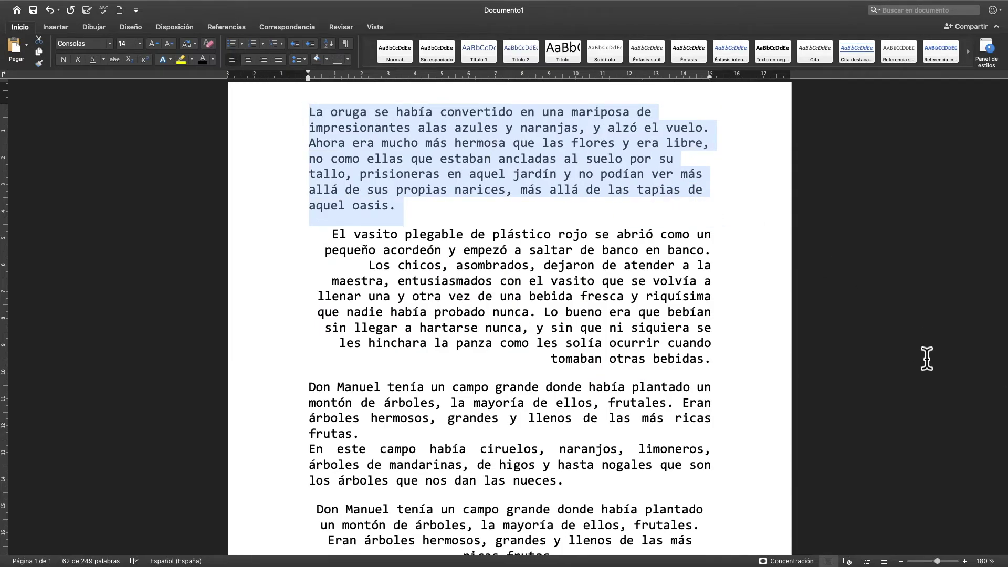
Zoom the document out to 140% and deselect the first paragraph.
click(901, 562)
click(902, 562)
click(902, 562)
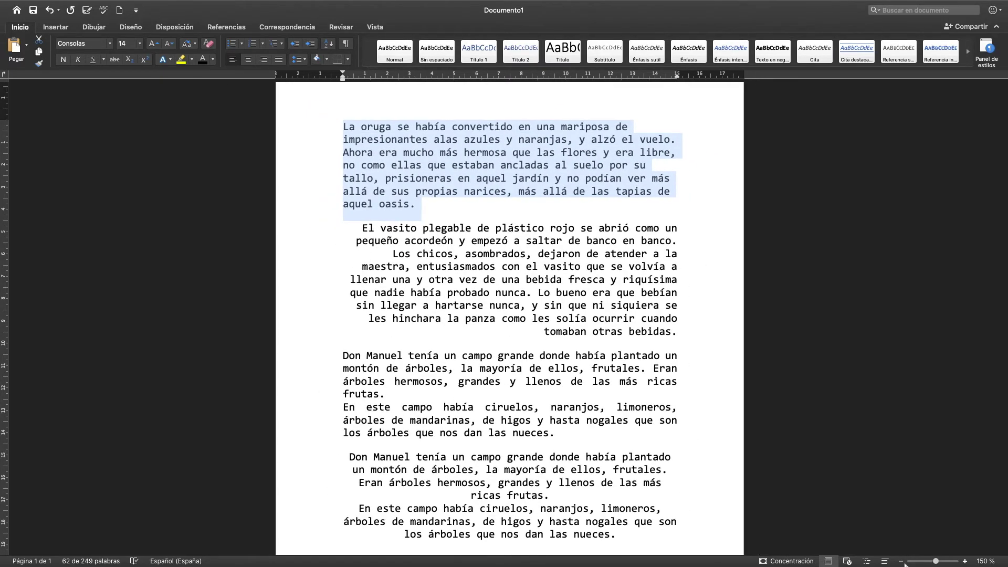
click(902, 562)
click(693, 341)
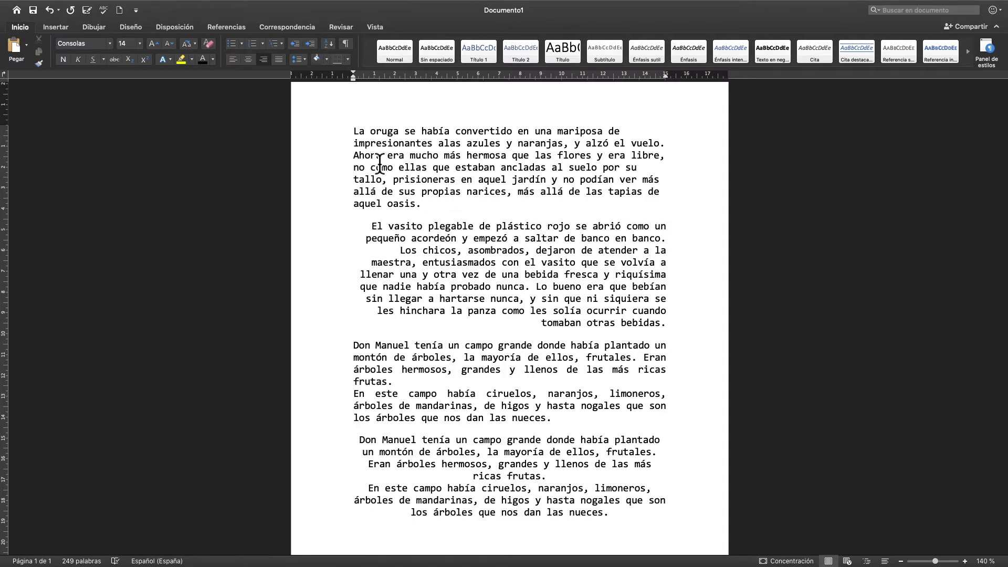
Place the cursor in each paragraph to review its alignment, then select the whole text and deselect it.
click(433, 180)
click(530, 239)
scroll(576, 315, down, 1)
click(518, 359)
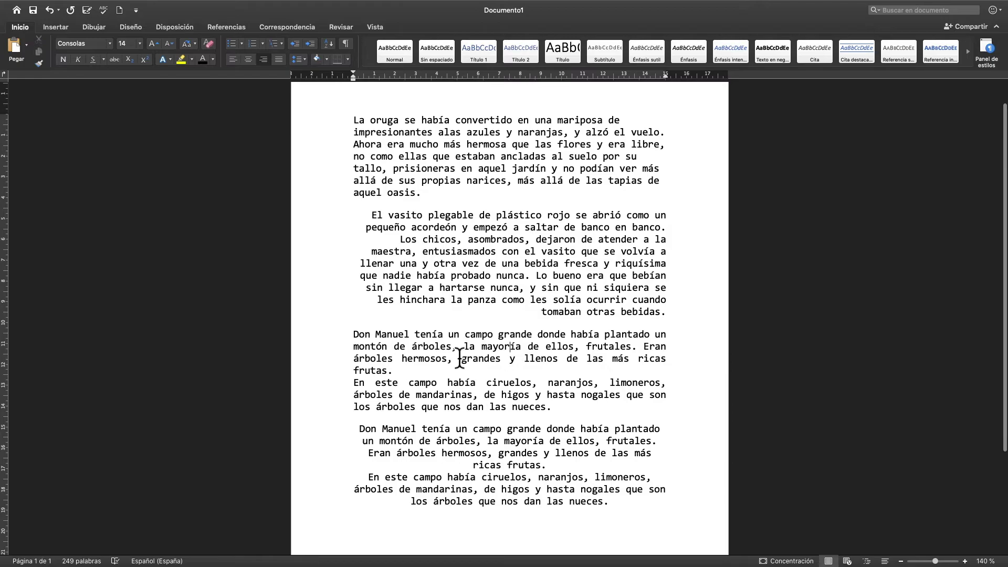
click(528, 453)
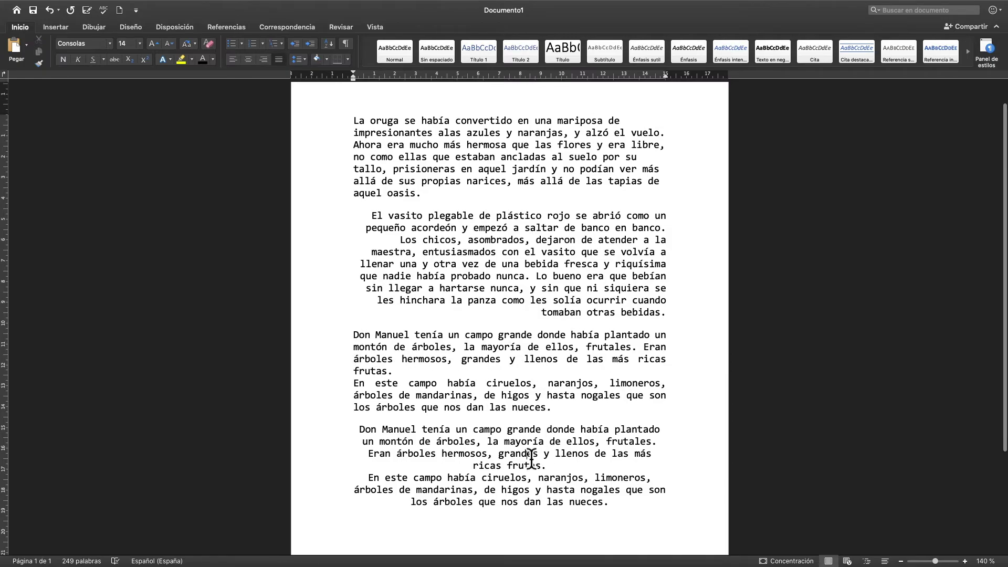
scroll(537, 455, down, 1)
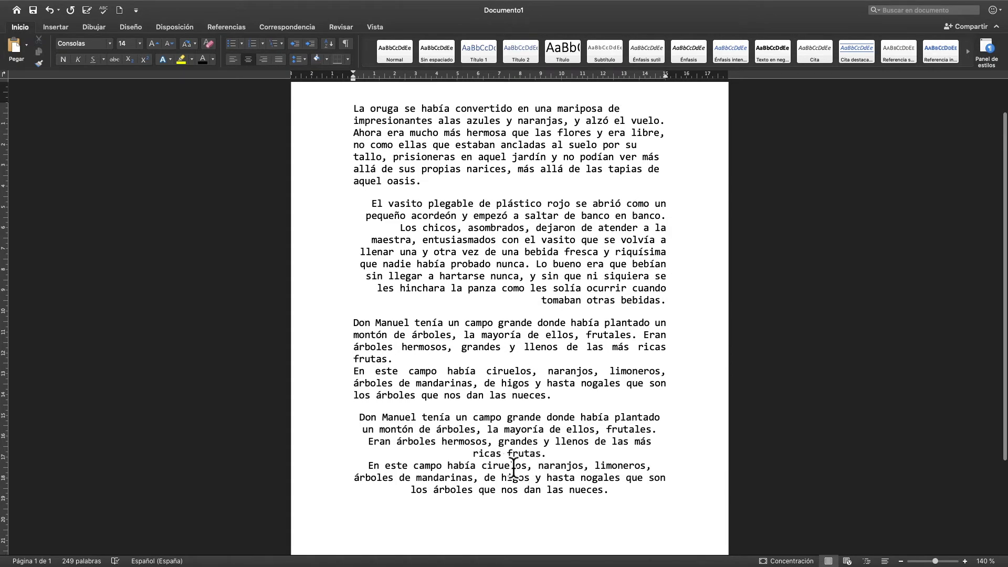
drag(615, 500, 360, 113)
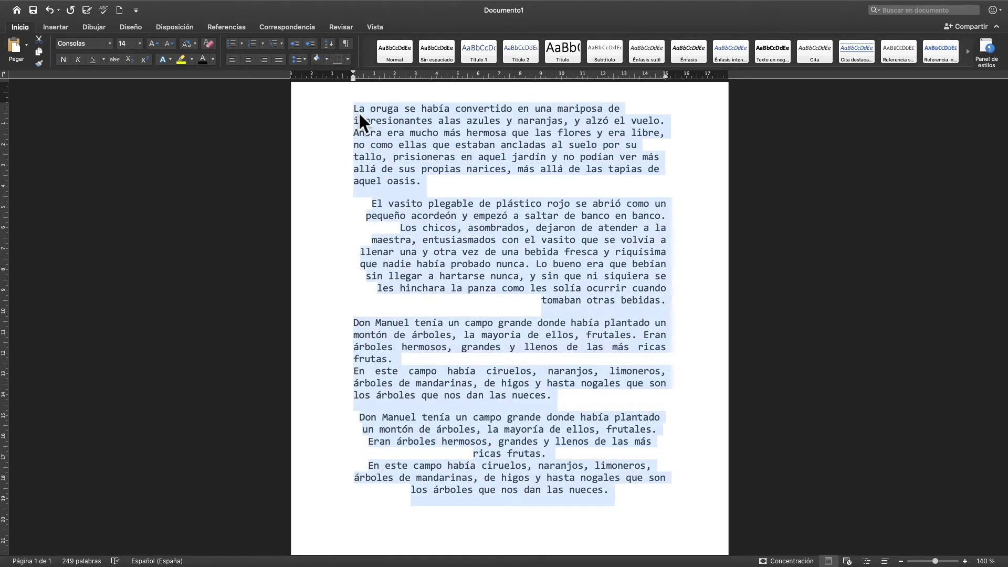
click(622, 502)
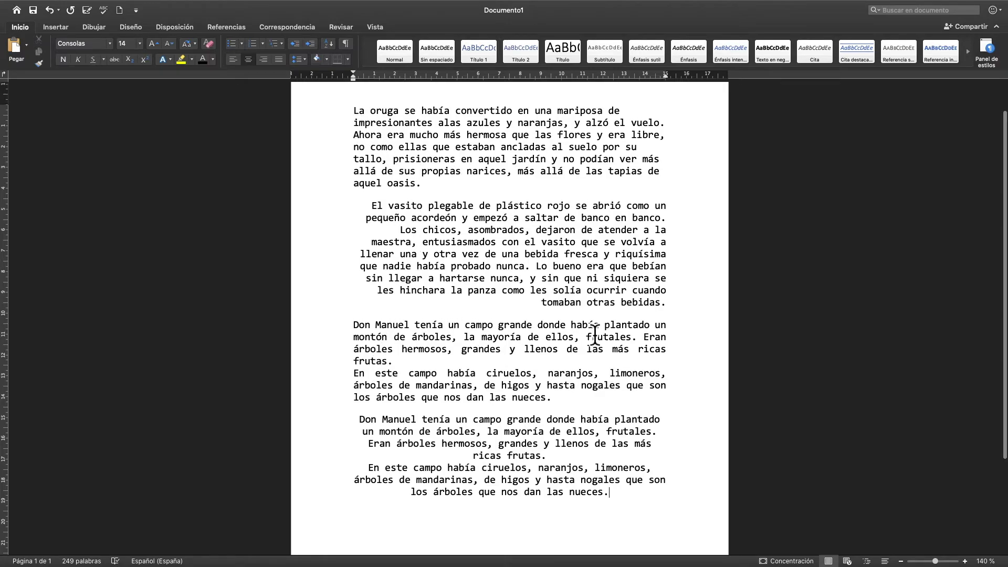
scroll(594, 336, up, 2)
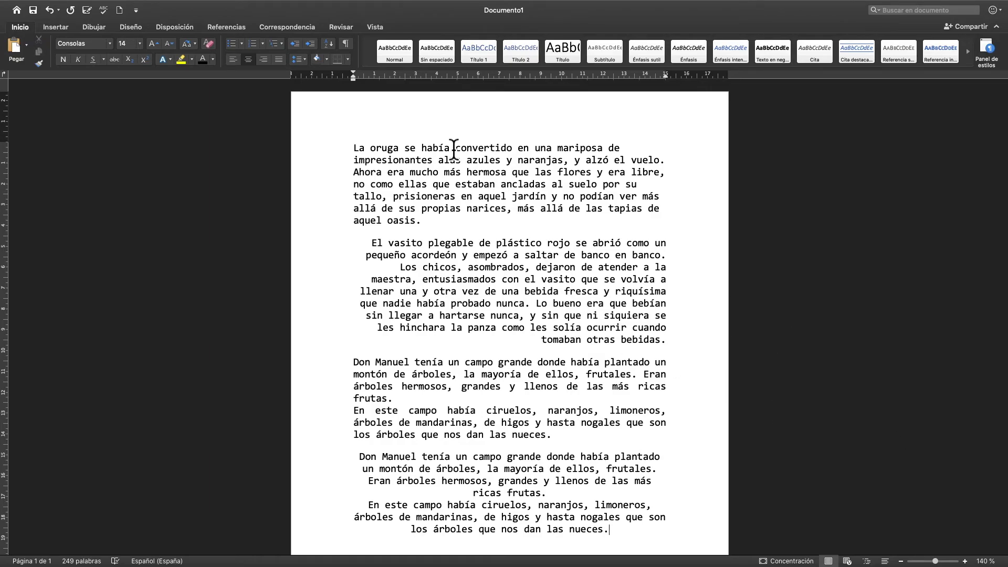
Zoom the document in to 190% and return to its beginning.
click(966, 562)
click(966, 562)
click(965, 562)
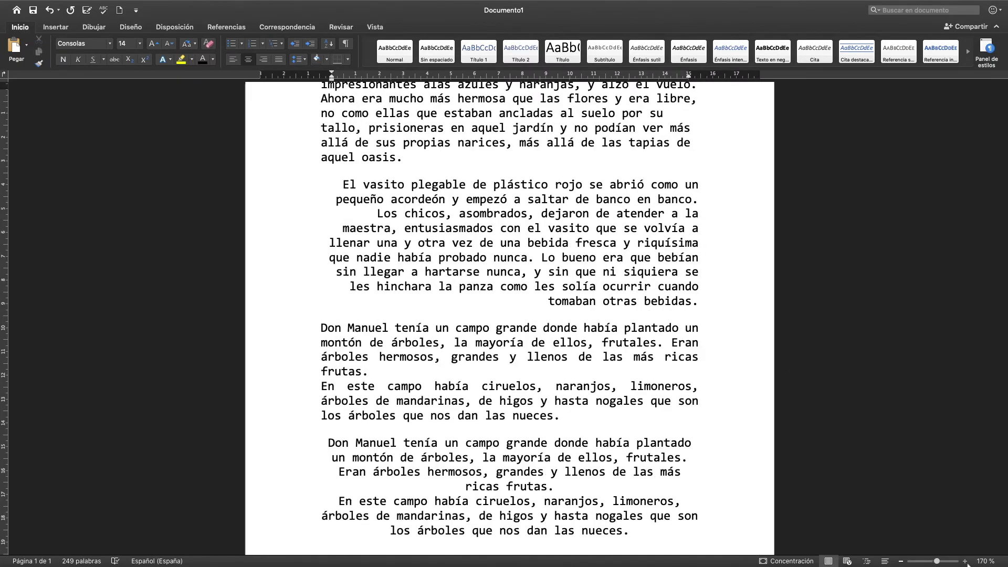
click(966, 561)
click(966, 561)
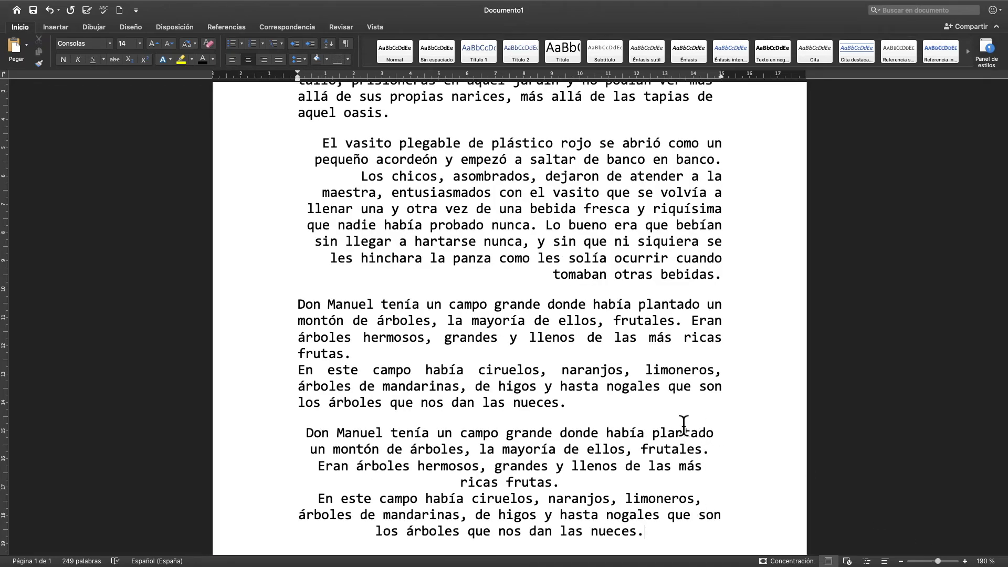
scroll(684, 425, up, 2)
scroll(683, 426, up, 3)
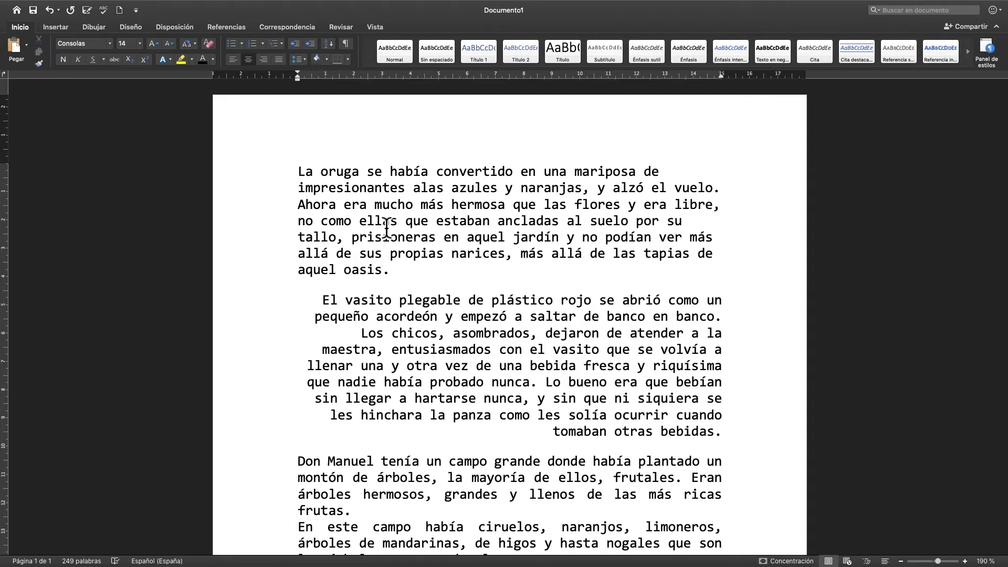
Try red font color on the word "estaban" in the first paragraph and undo it.
drag(297, 175, 338, 277)
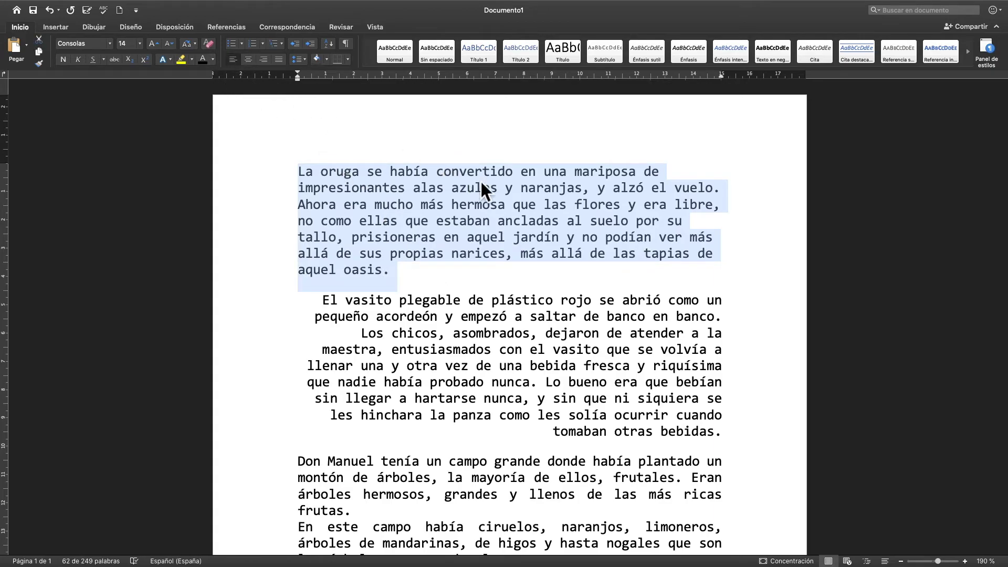
click(405, 273)
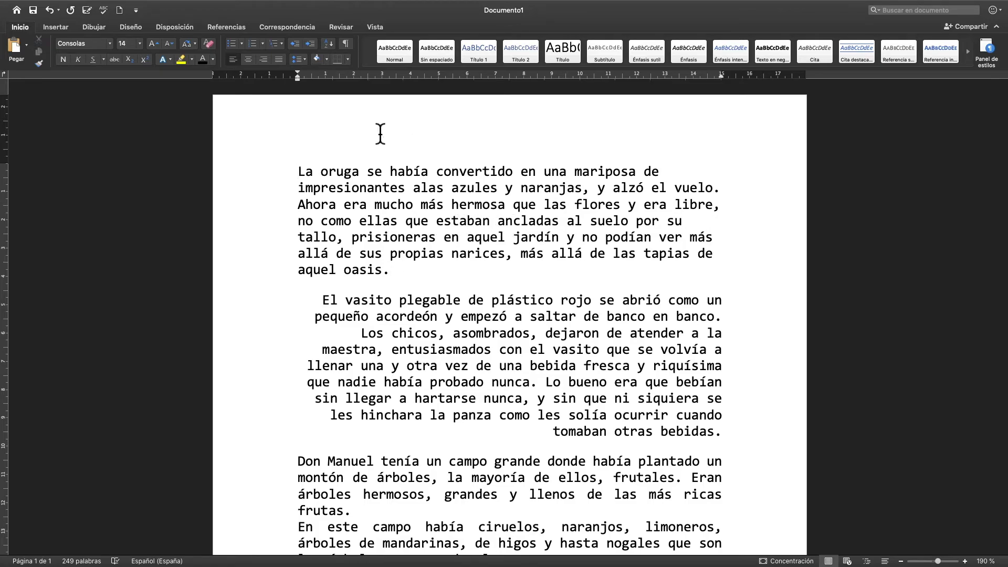
click(215, 61)
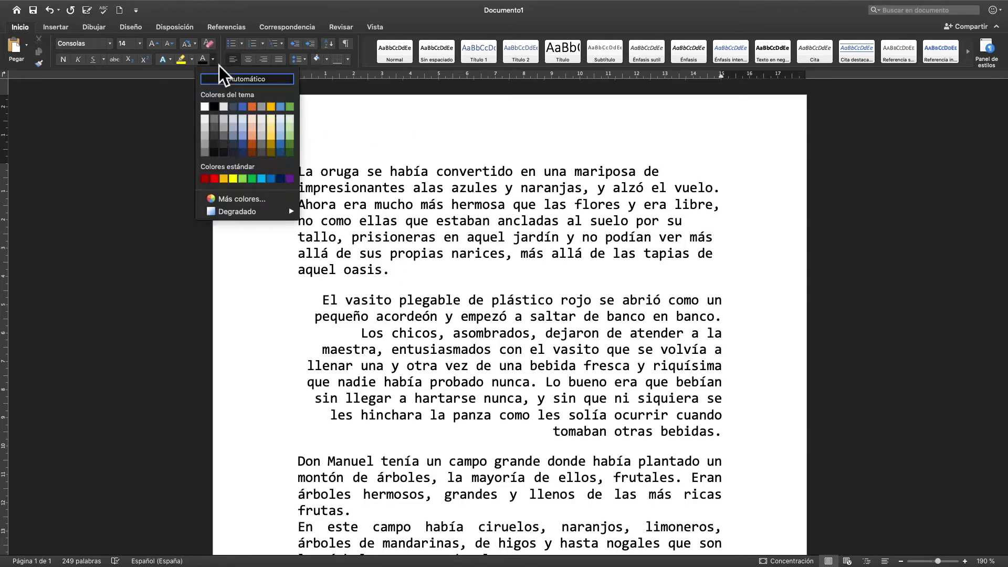
click(218, 180)
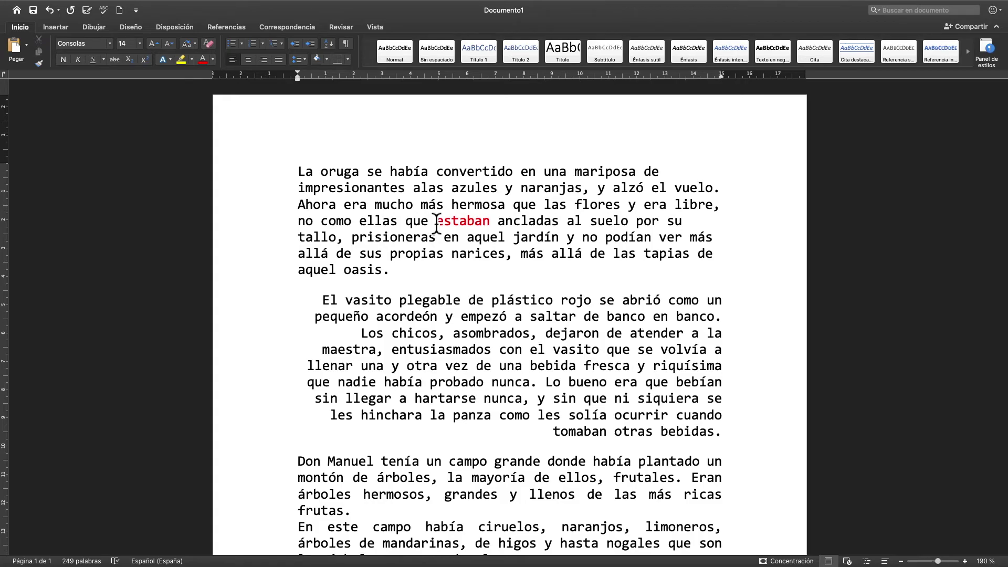
click(49, 10)
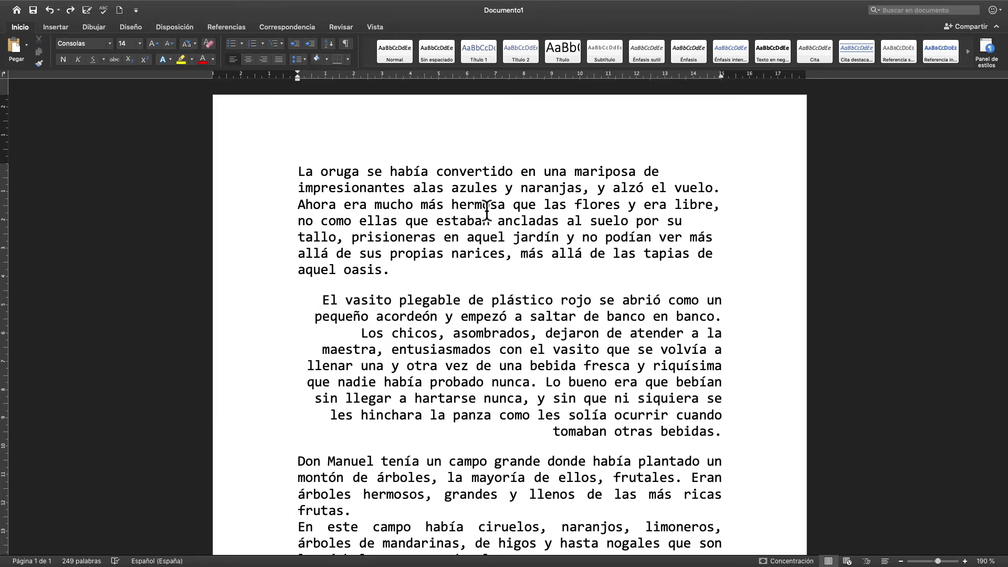
Undo the alignment changes of the first paragraph, the "El vasito plegable" paragraph and the pasted fruit-tree copy.
click(475, 229)
click(52, 13)
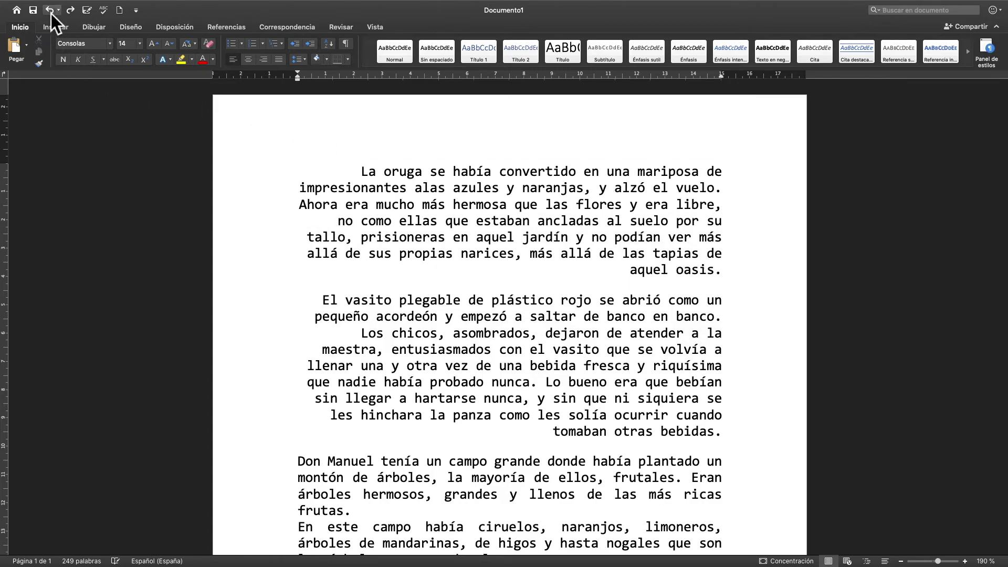
click(51, 13)
click(51, 14)
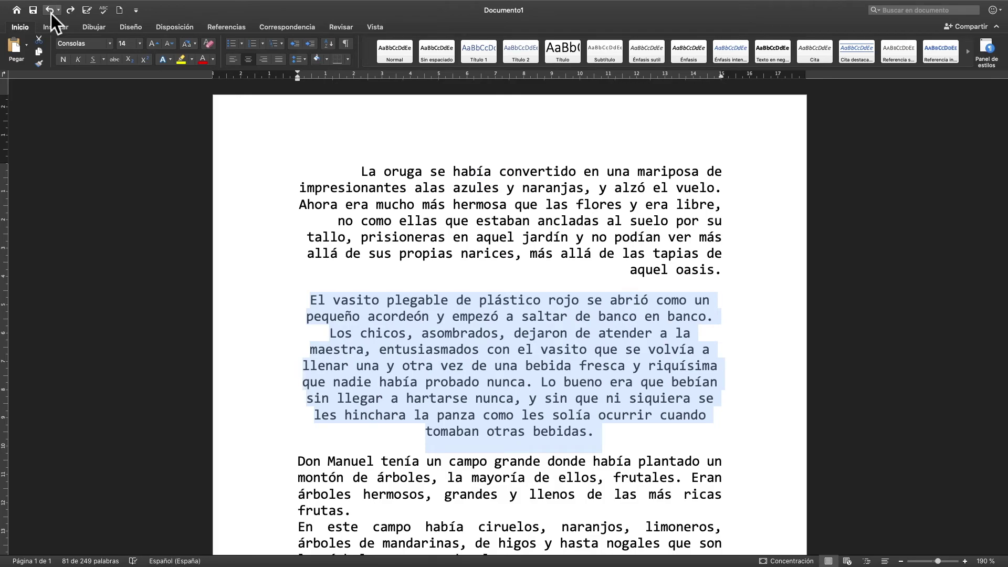
click(51, 13)
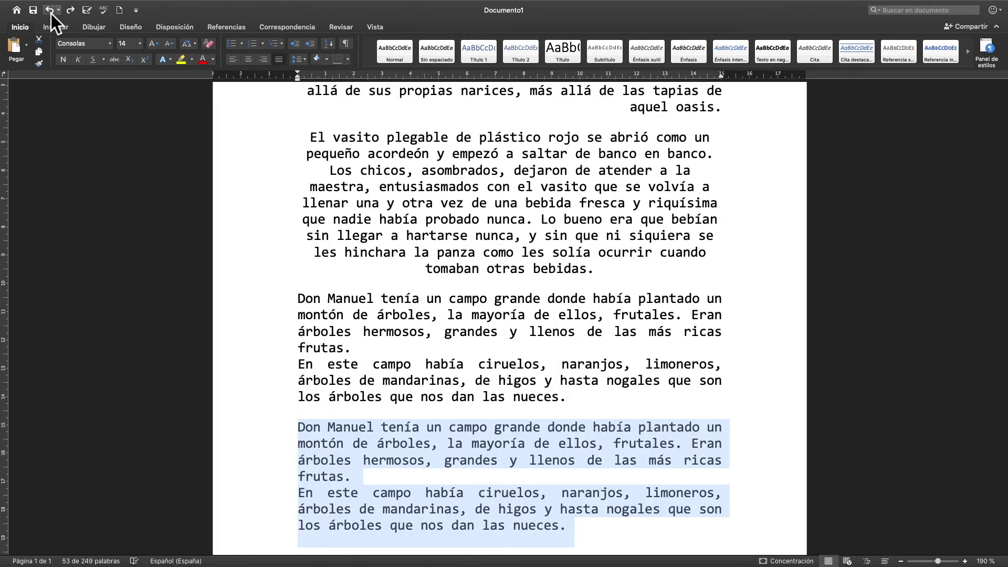
Redo the undone alignment changes and the red word color, and undo the red color again.
click(74, 14)
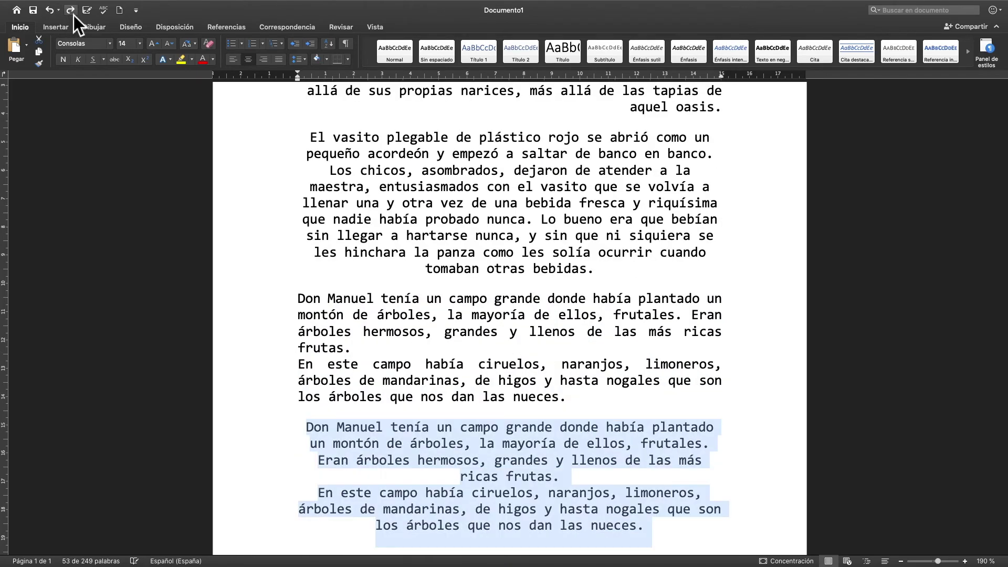
click(74, 15)
click(73, 15)
click(73, 14)
click(74, 15)
click(73, 15)
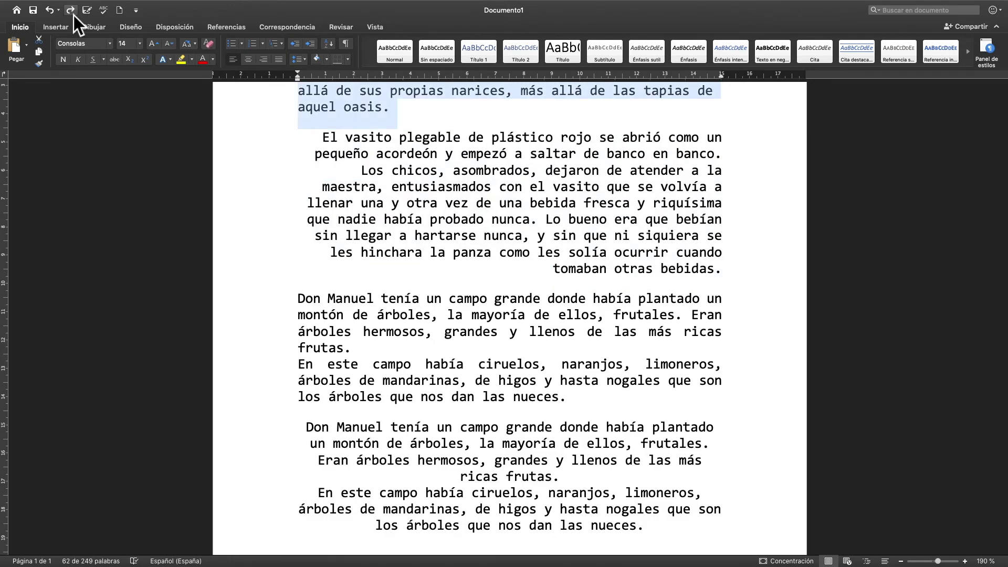
click(74, 15)
click(51, 13)
scroll(439, 216, up, 5)
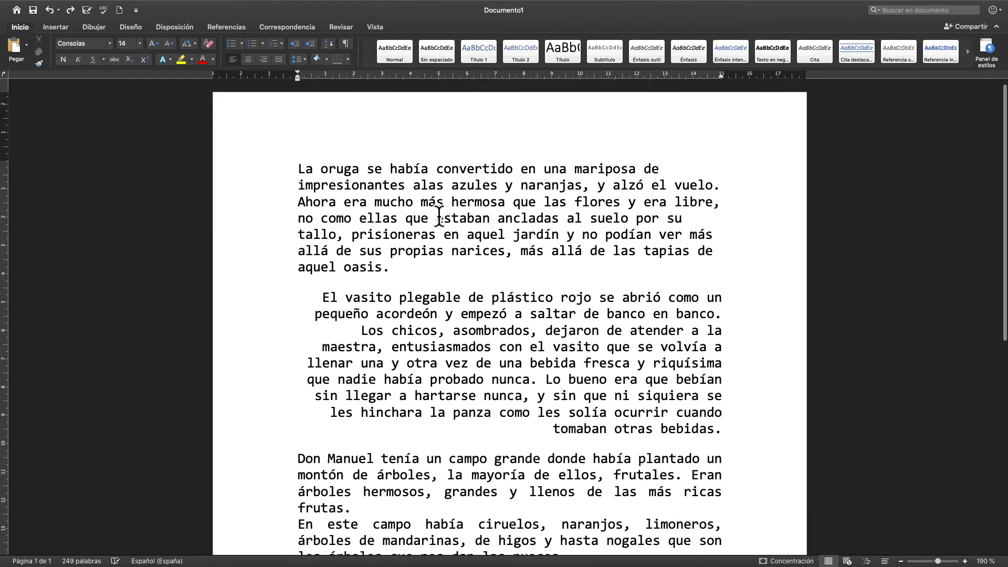
Color the whole first paragraph, "La oruga se había convertido", standard red and deselect it.
drag(299, 171, 429, 269)
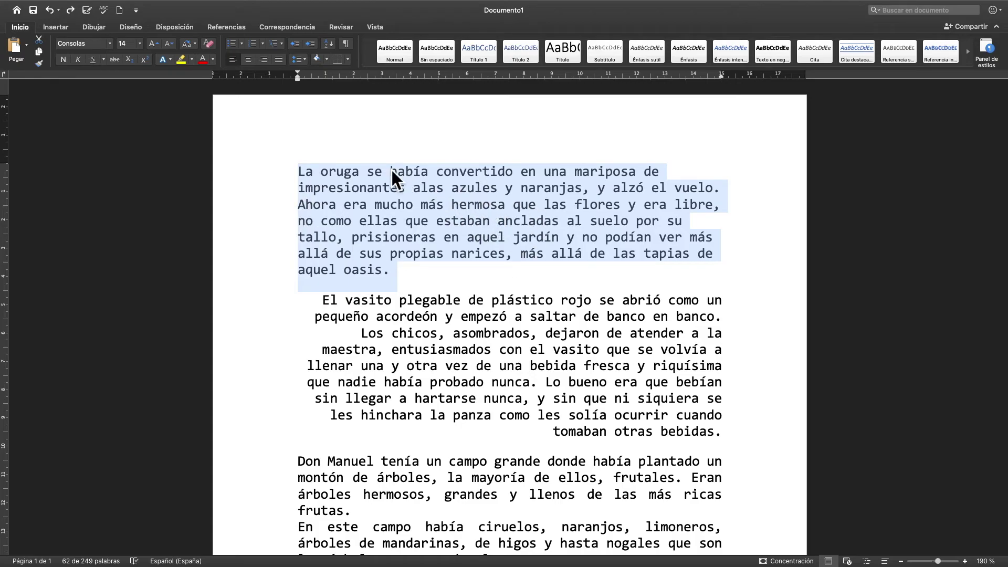
click(220, 67)
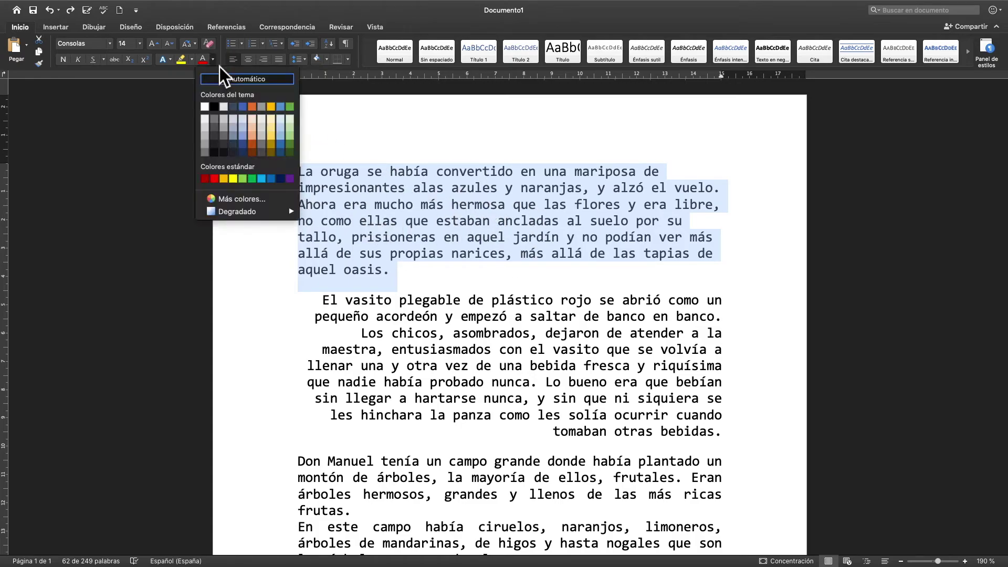
click(215, 179)
click(451, 282)
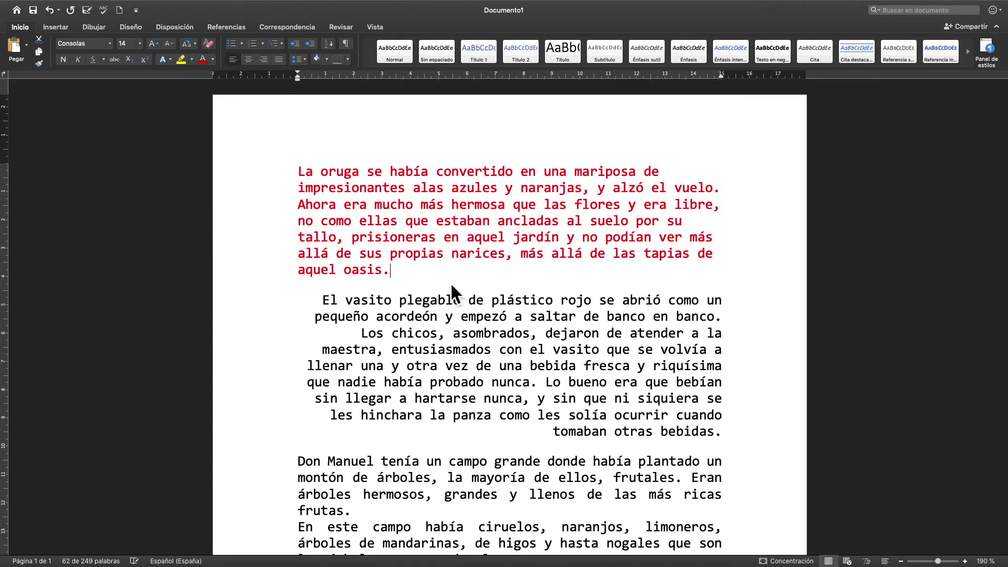
Color the whole "El vasito plegable" paragraph standard blue and deselect it.
drag(316, 298, 738, 439)
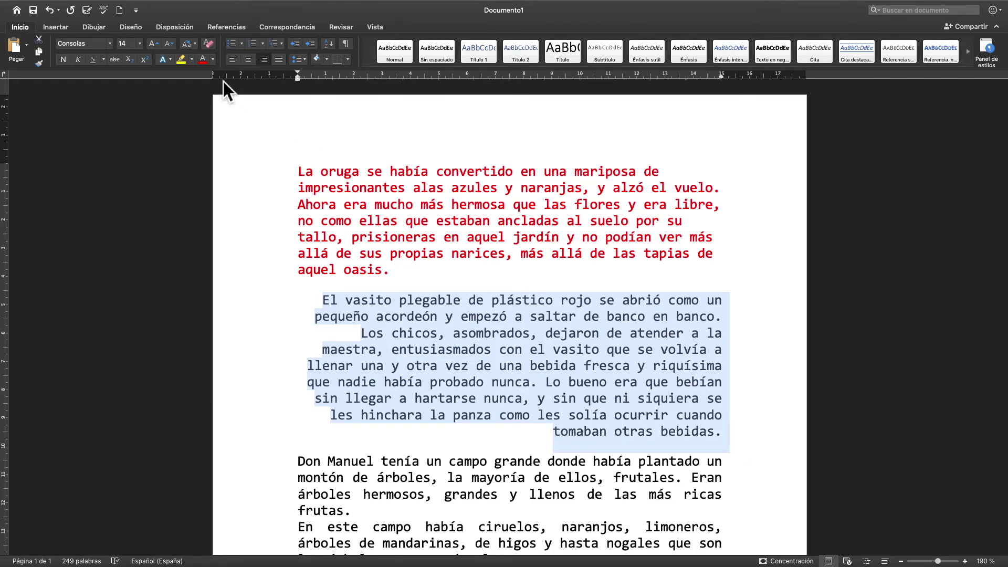
click(214, 61)
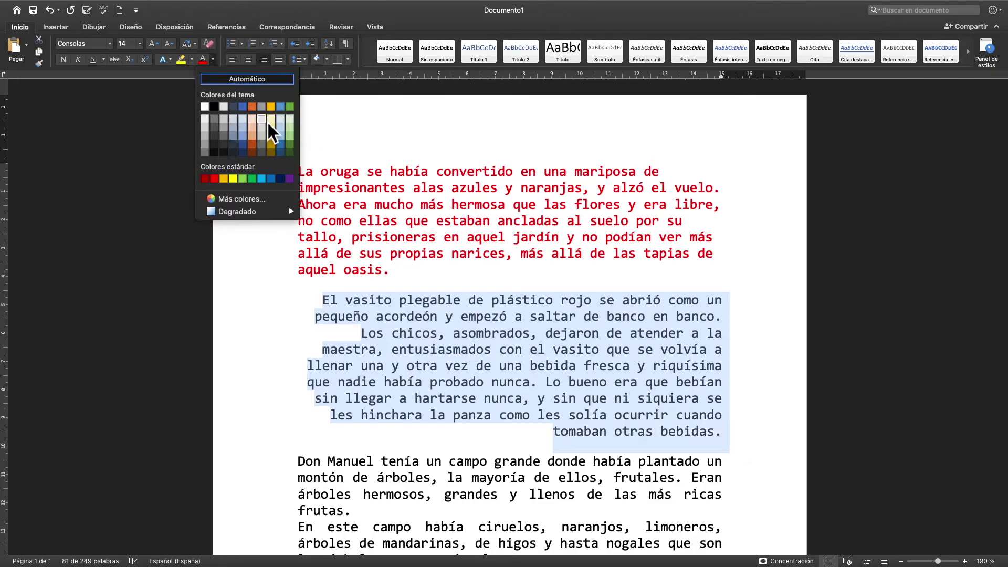
click(277, 180)
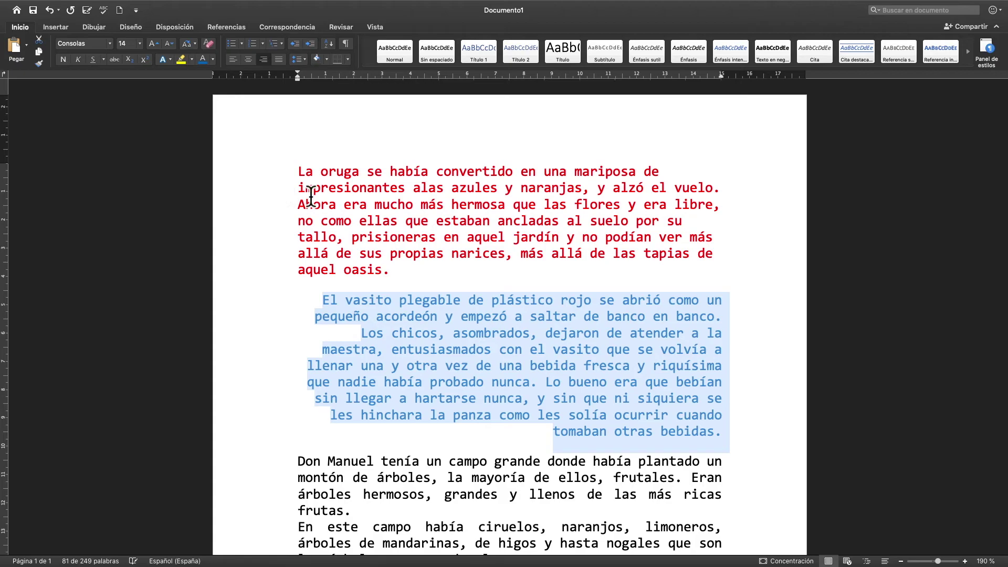
click(738, 299)
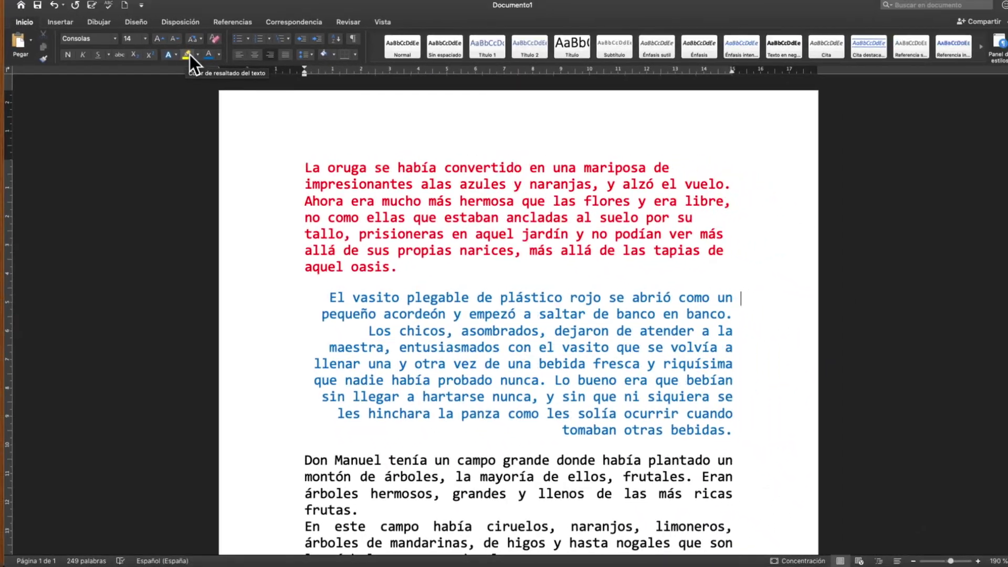
Highlight the first sentence of the first paragraph, from "La oruga" to "alzó el vuelo.", in yellow.
click(193, 63)
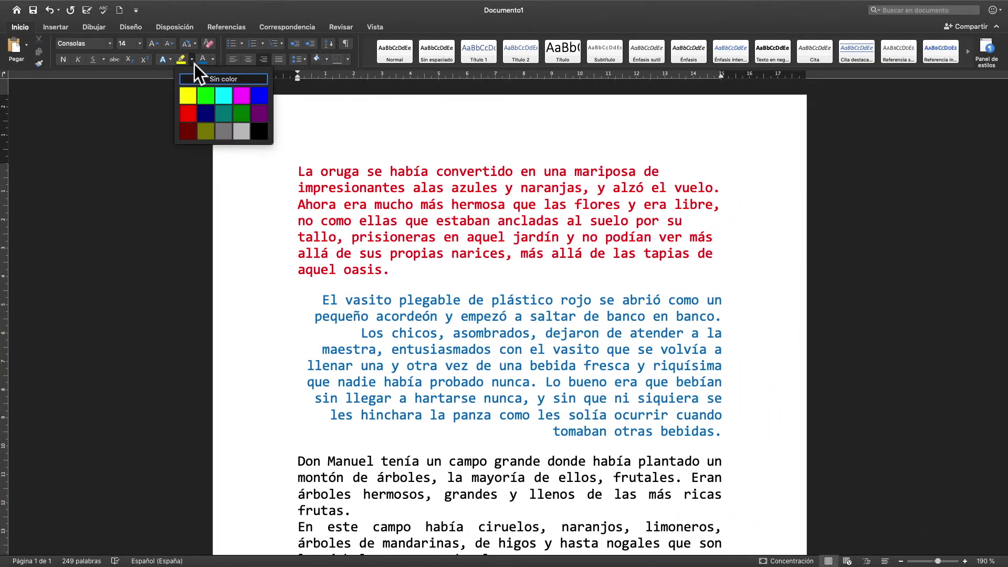
click(191, 102)
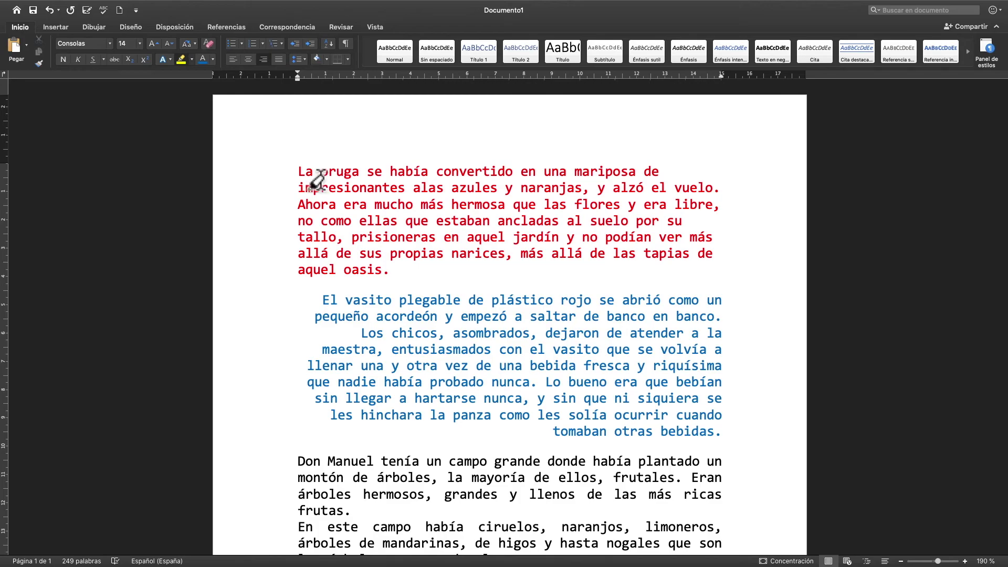
drag(313, 178, 736, 199)
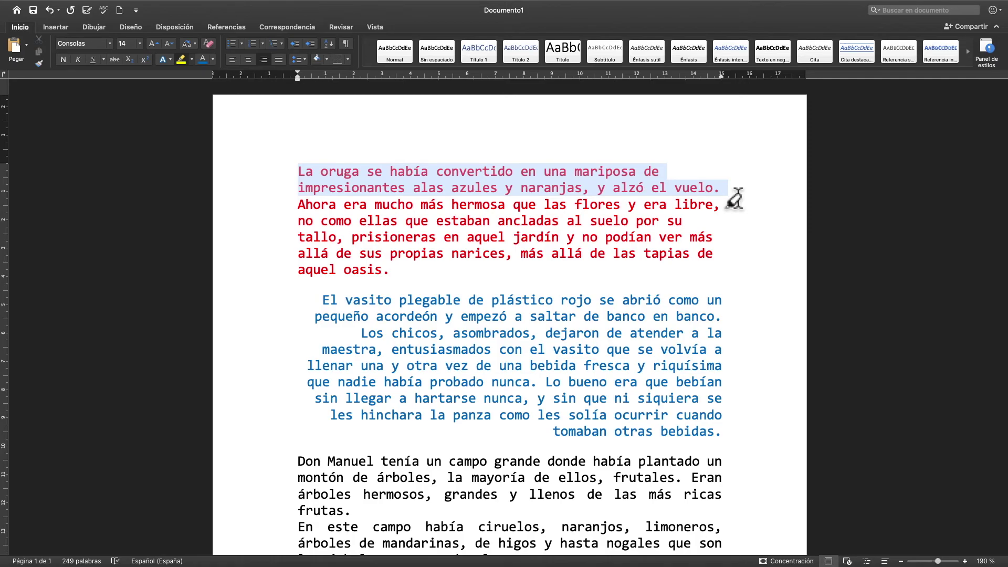
drag(736, 199, 736, 198)
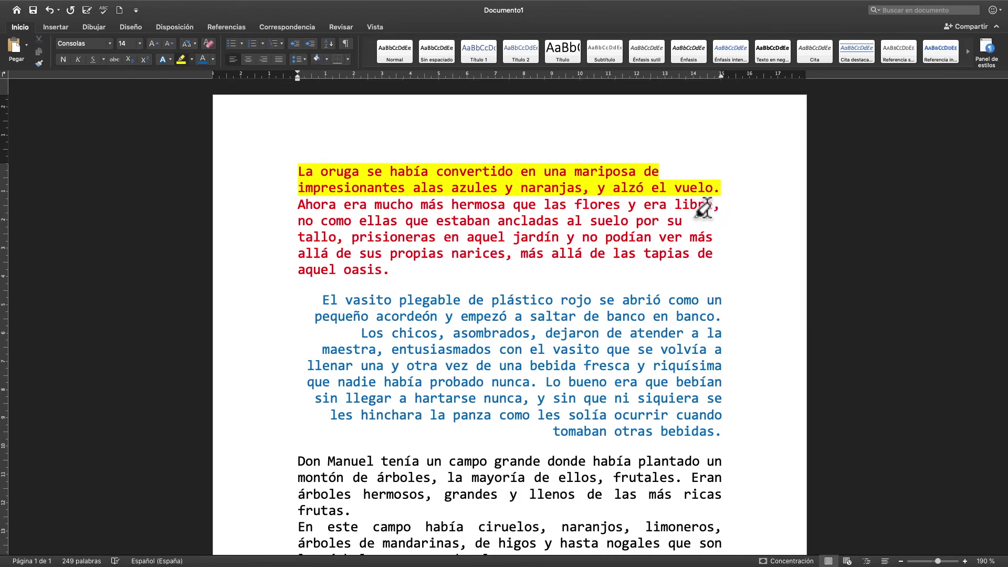
Highlight the rest of the first paragraph, from "Ahora era" to "aquel oasis.", in dark blue.
click(193, 61)
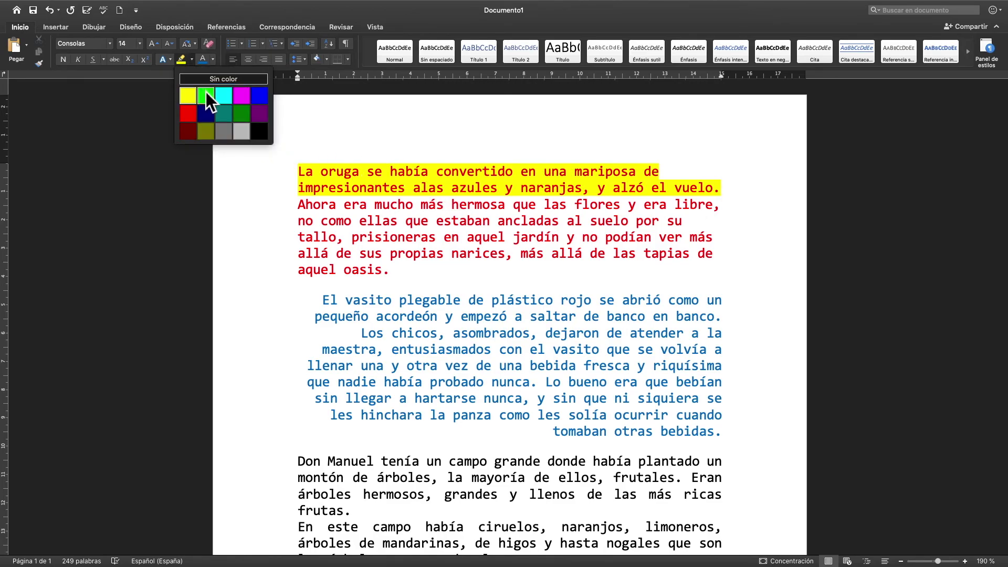
click(210, 122)
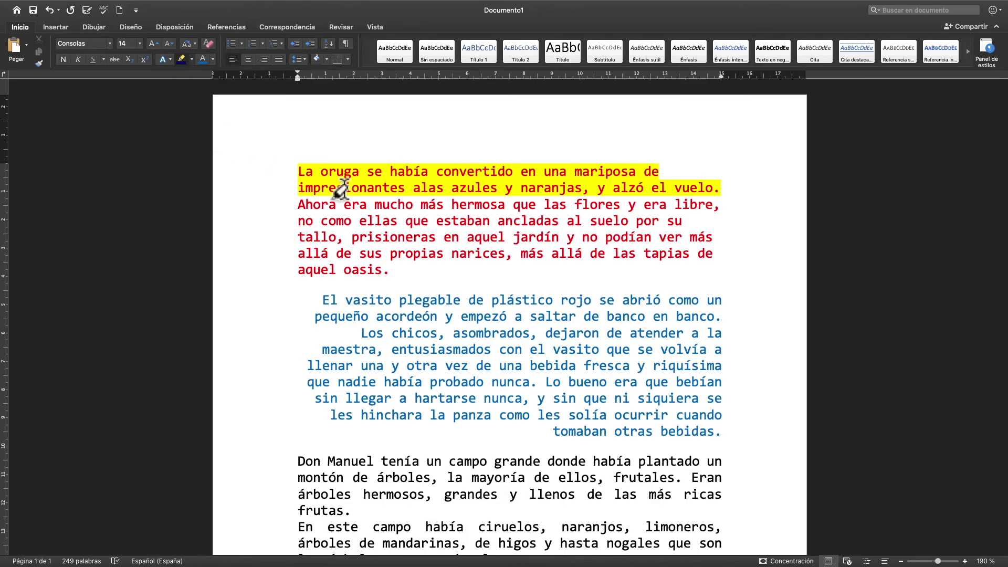
mouse_move(307, 206)
mouse_down()
mouse_move(651, 260)
mouse_move(658, 276)
mouse_up()
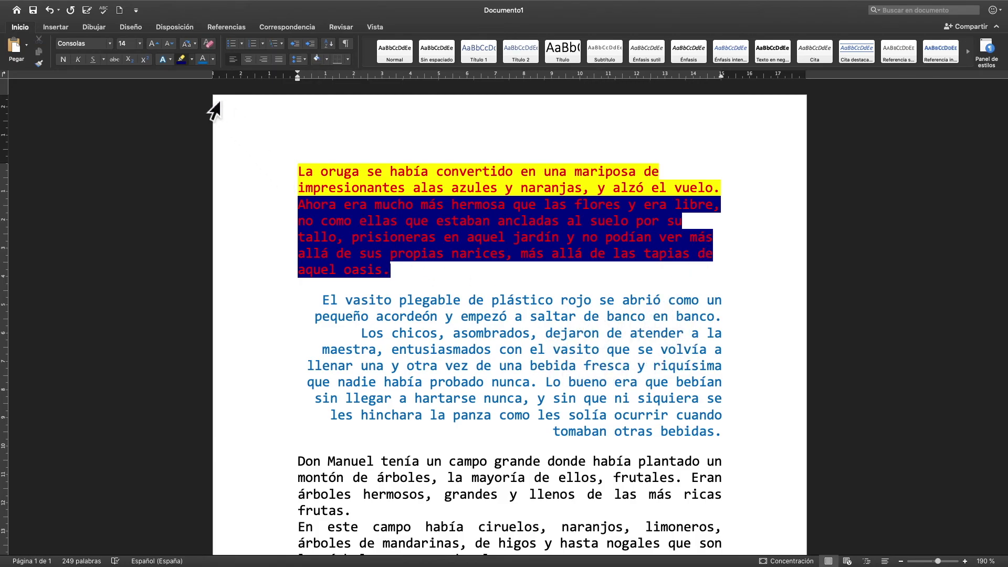
Highlight the entire "El vasito plegable" paragraph in bright green.
click(192, 60)
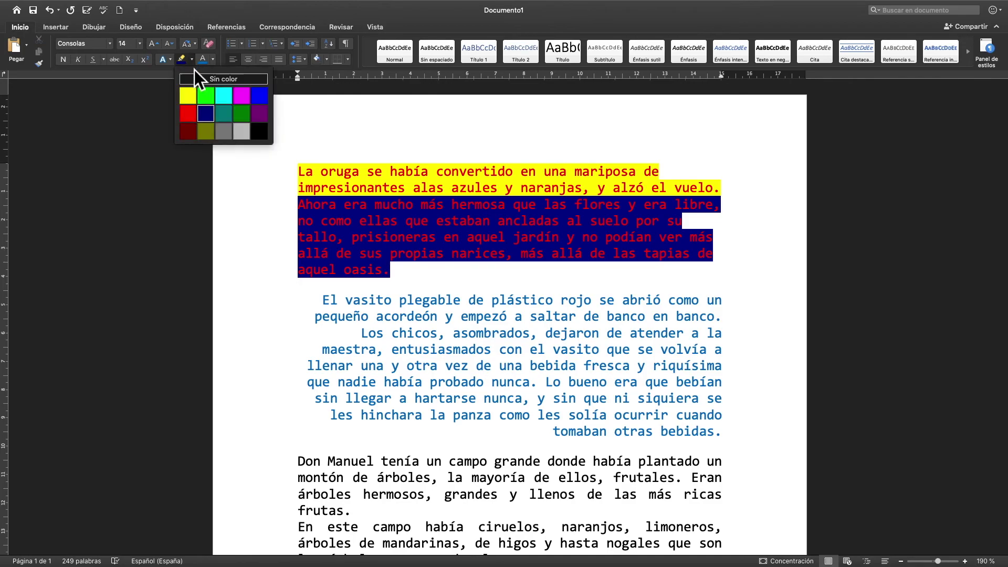
click(206, 97)
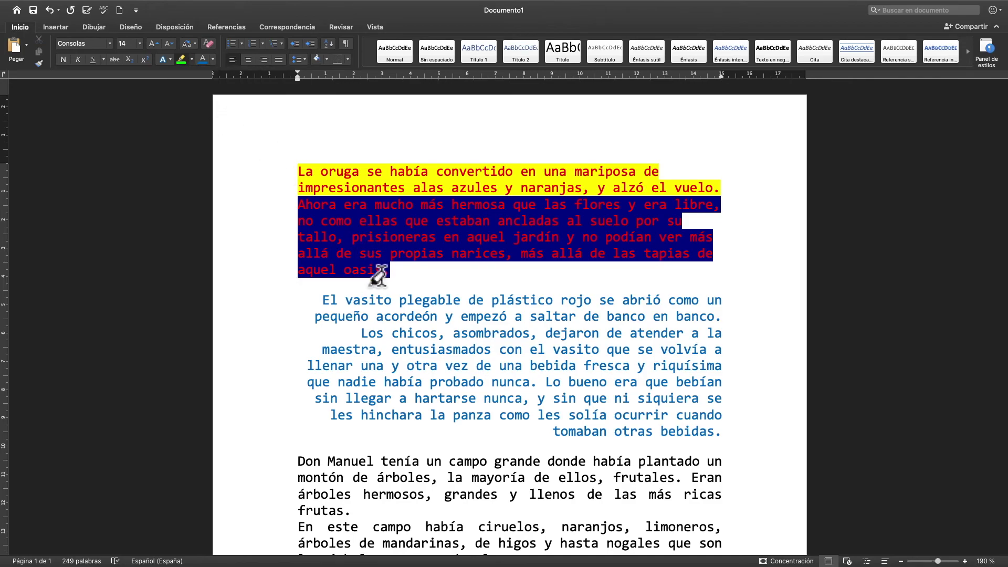
mouse_move(329, 303)
mouse_down()
mouse_move(603, 378)
mouse_move(739, 443)
mouse_up()
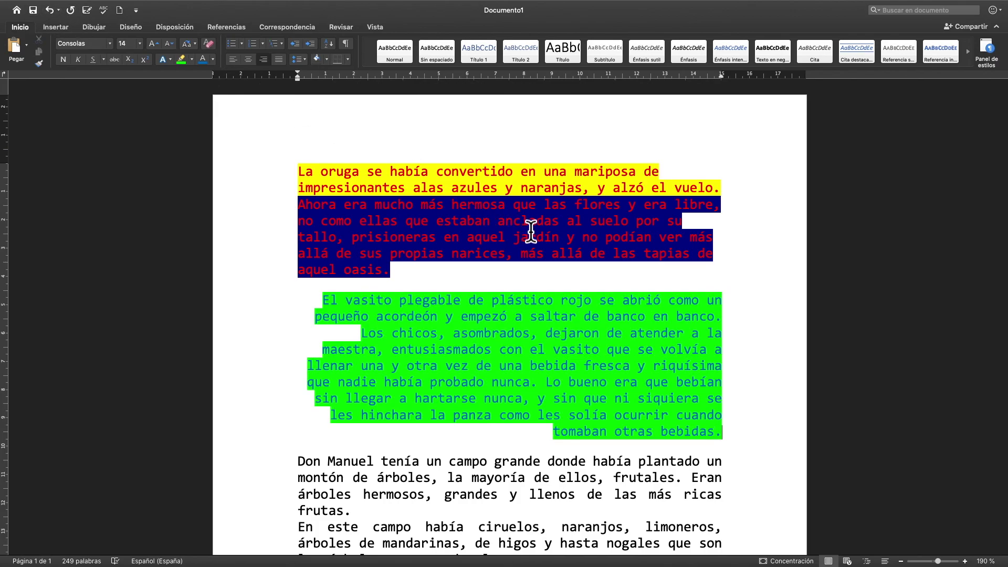
Remove the highlighting from the first two paragraphs by applying the "Sin color" highlighter over them.
click(193, 60)
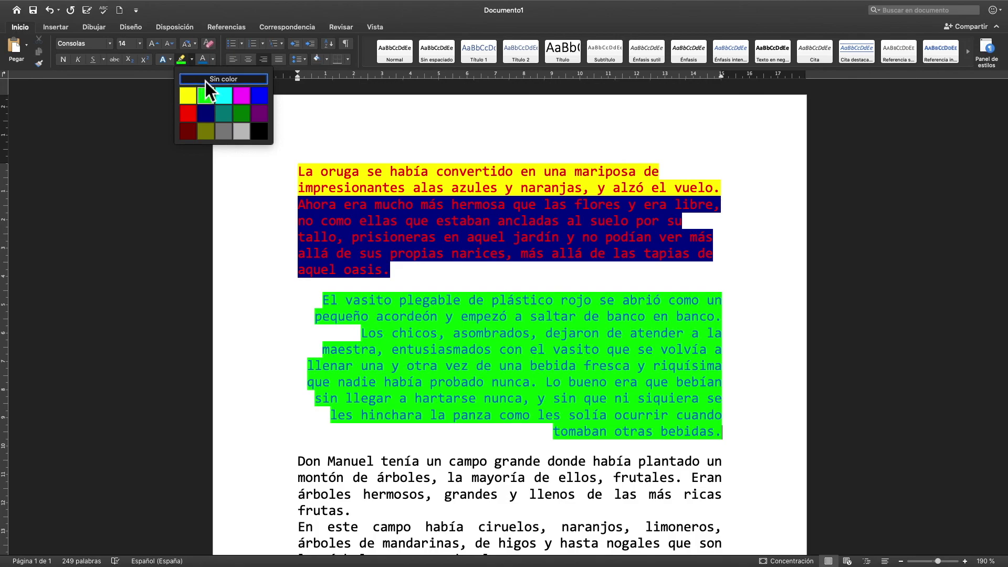
click(206, 81)
mouse_move(314, 173)
mouse_down()
mouse_move(518, 207)
mouse_move(635, 244)
mouse_move(725, 315)
mouse_move(711, 383)
mouse_move(737, 442)
mouse_up()
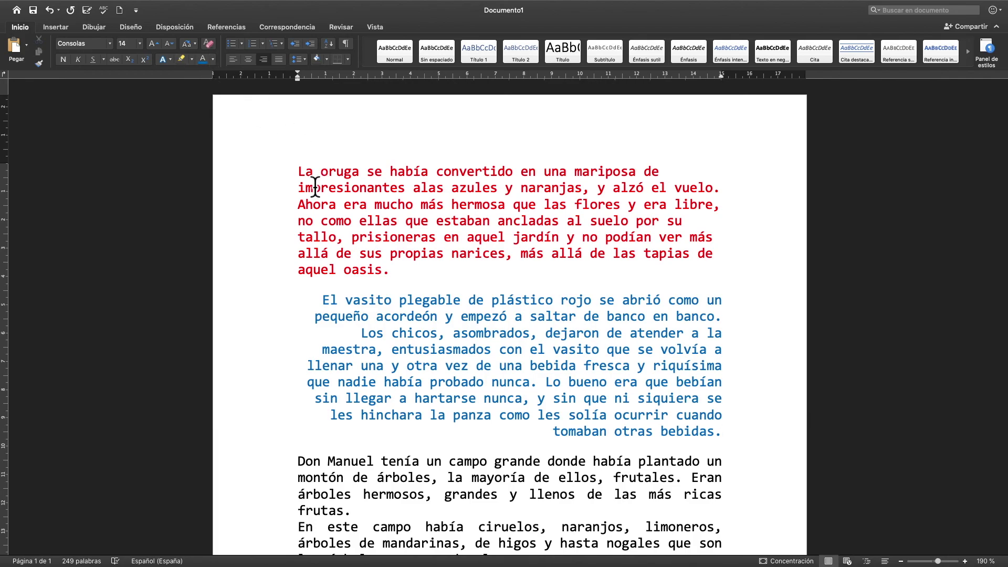
Set the font color of the first two paragraphs to Automático and deselect the text.
drag(298, 171, 714, 423)
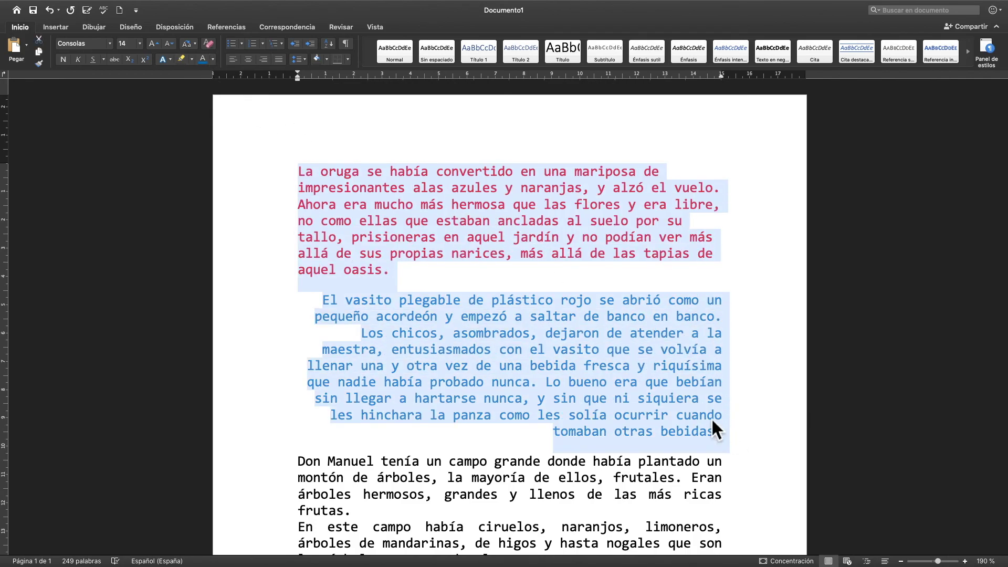
click(216, 64)
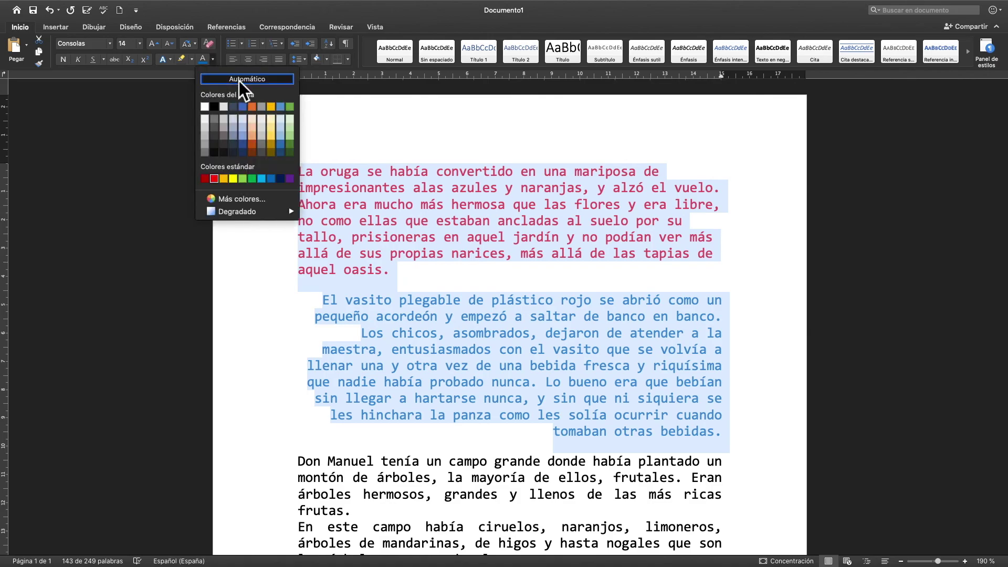
click(238, 79)
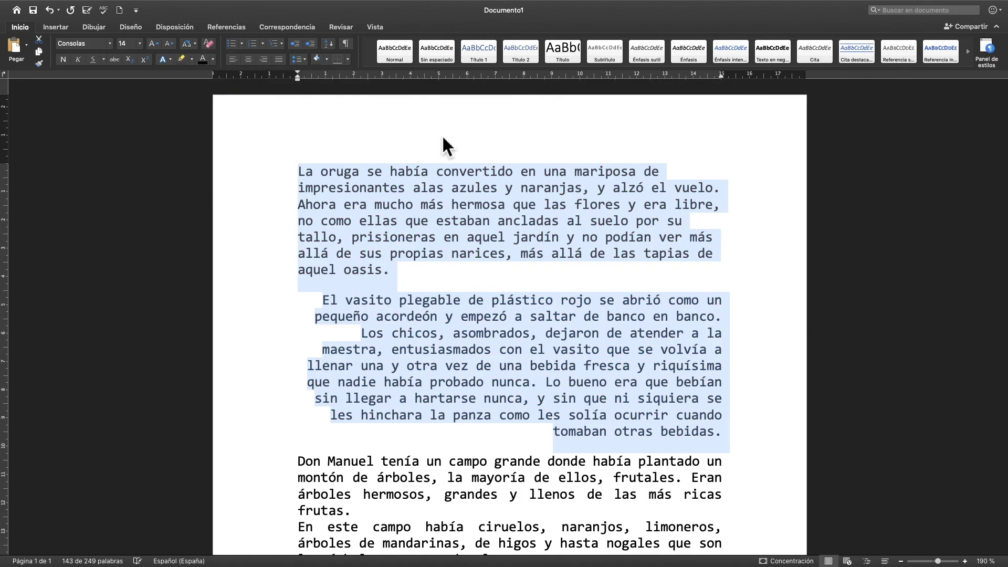
click(749, 300)
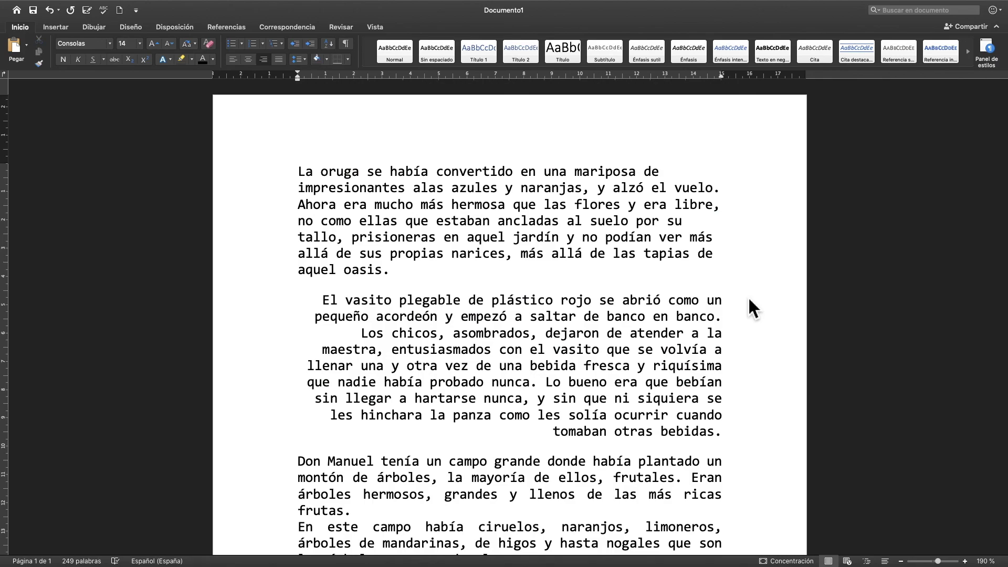